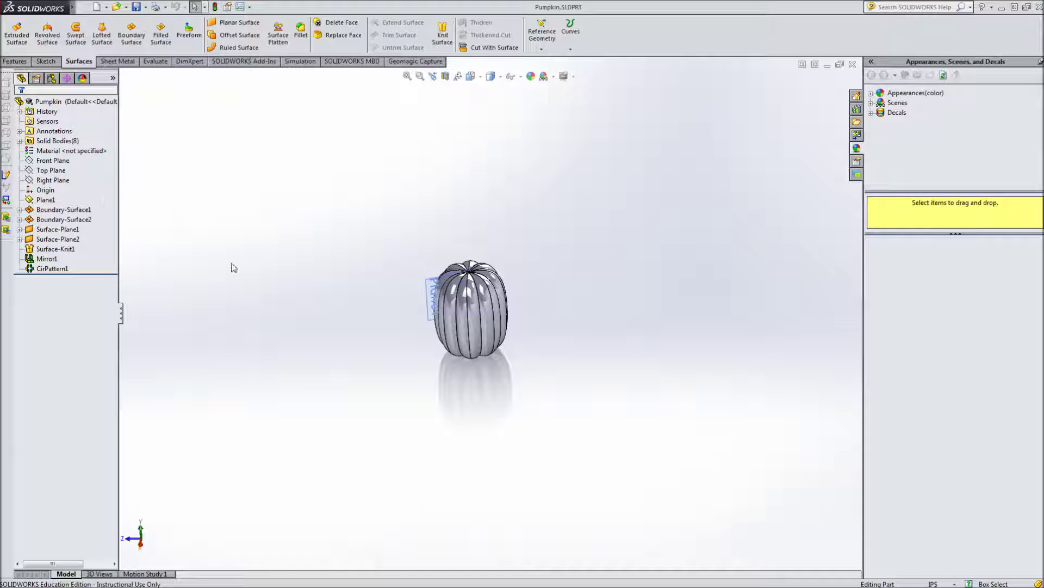
# - Examine the pumpkin's ribbed top and sides from several angles and distances
pyautogui.scroll(-8, 515, 301)
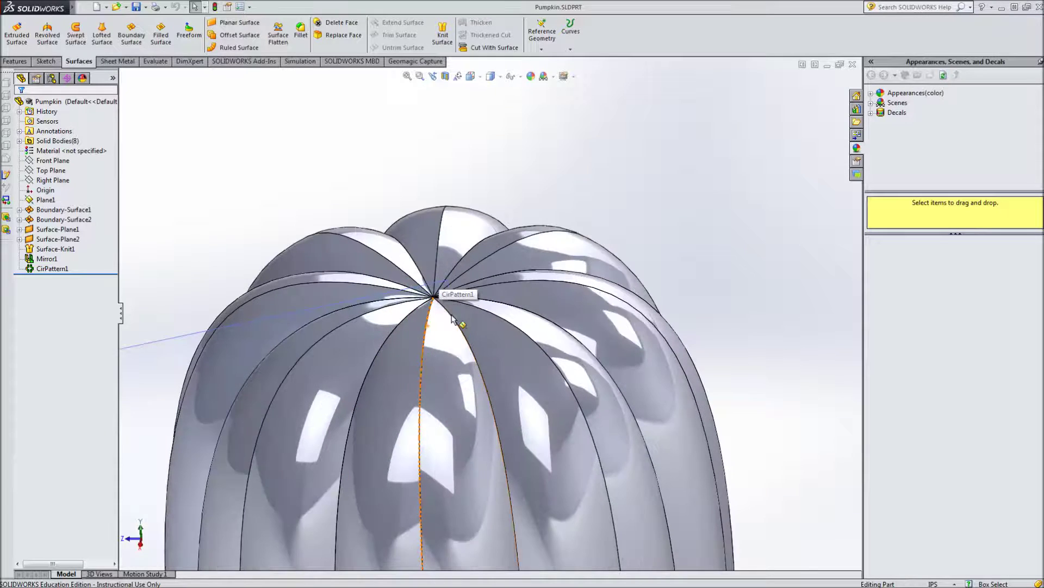
pyautogui.scroll(-2, 452, 319)
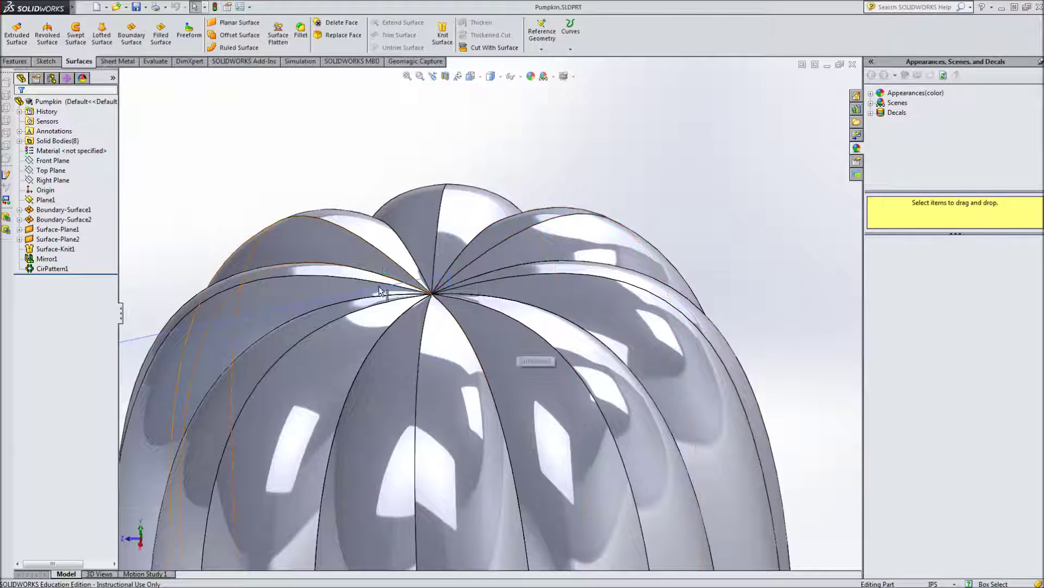
pyautogui.scroll(5, 493, 310)
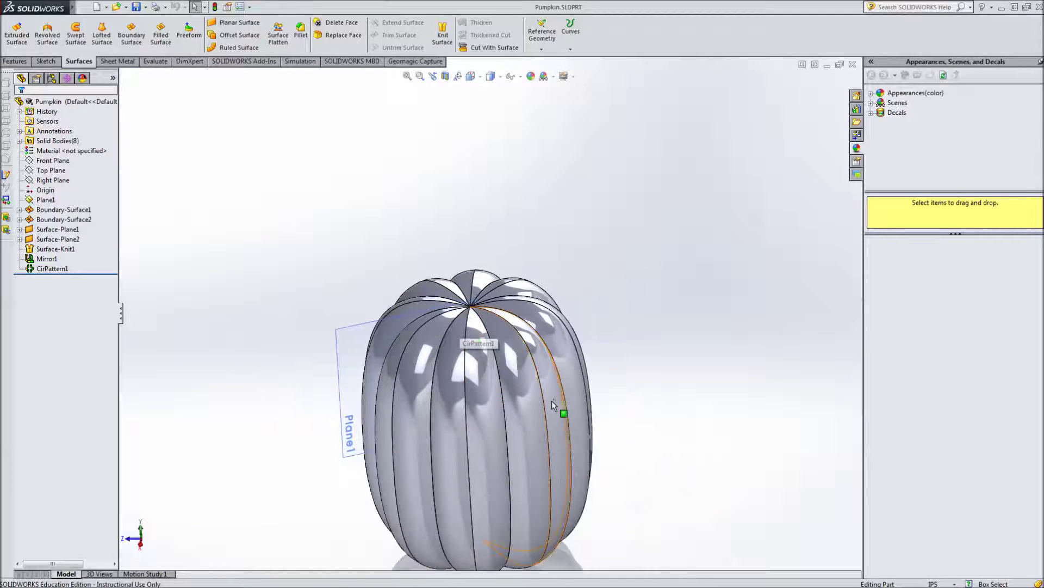
pyautogui.scroll(2, 553, 405)
pyautogui.moveTo(668, 453); pyautogui.dragTo(551, 436, button='middle')
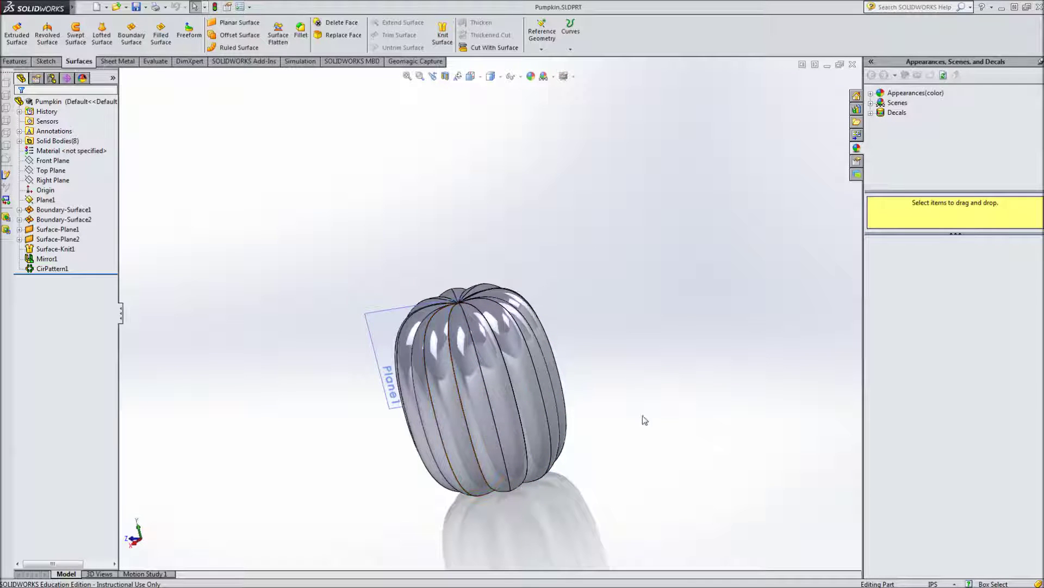
pyautogui.moveTo(257, 343); pyautogui.dragTo(384, 390, button='middle')
pyautogui.scroll(-3, 492, 312)
pyautogui.scroll(-2, 492, 312)
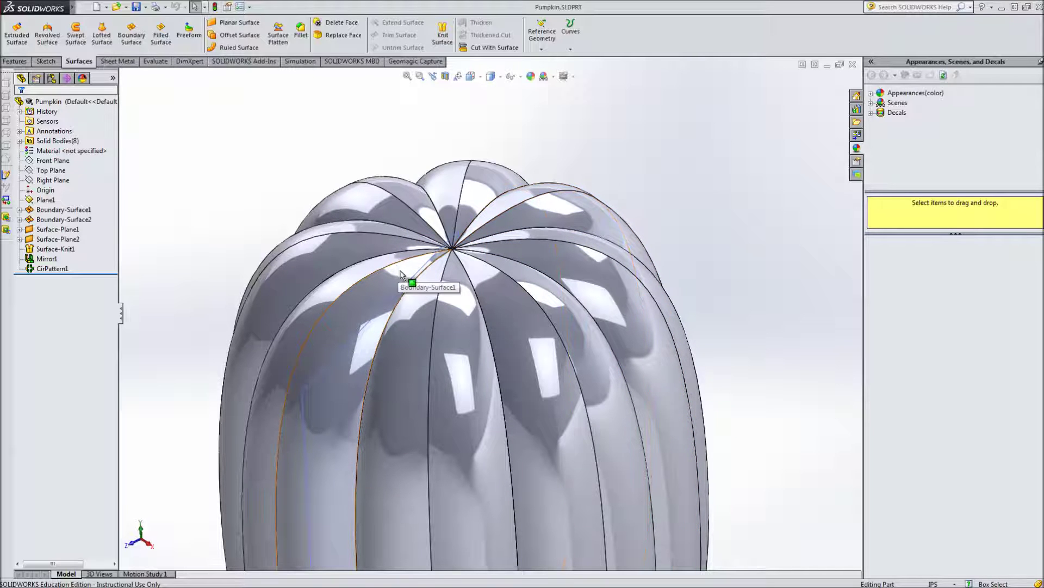
pyautogui.scroll(3, 419, 311)
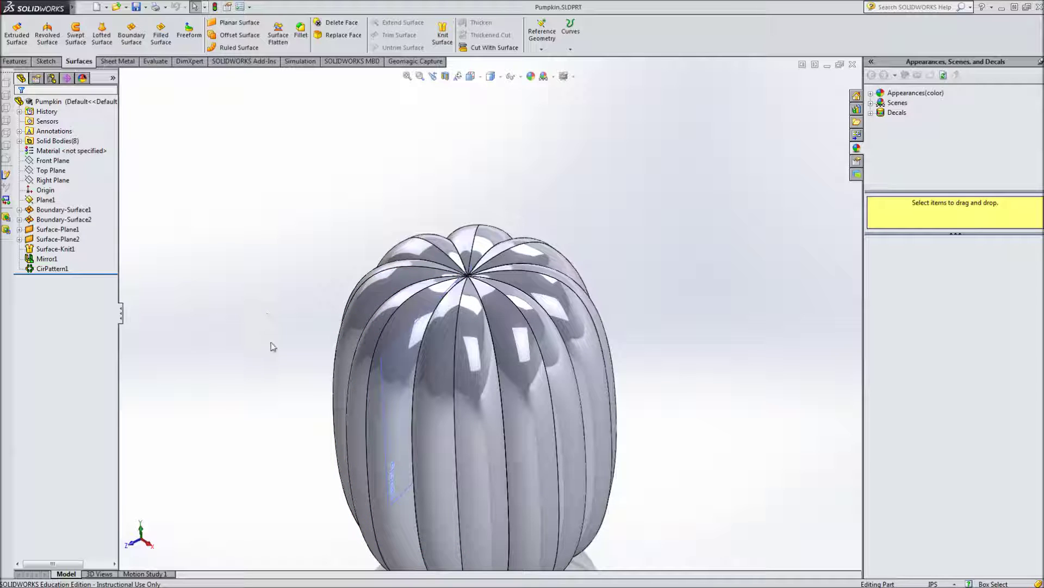
# - Sketch on the Front Plane a horizontal construction line about 0.8 in long, from the pumpkin's central axis outward below its top
pyautogui.click(50, 162)
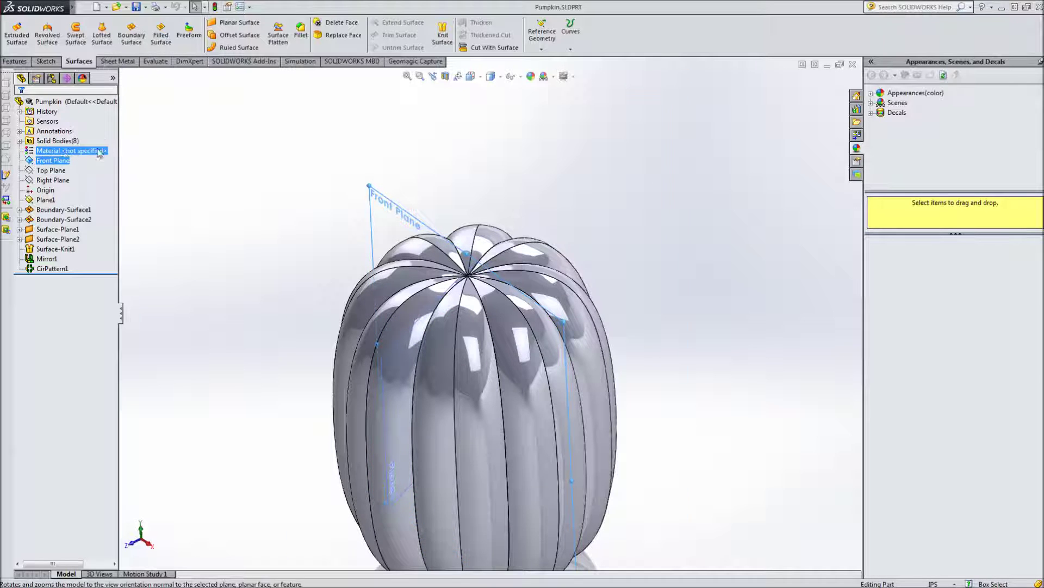
pyautogui.click(52, 154)
pyautogui.click(52, 160)
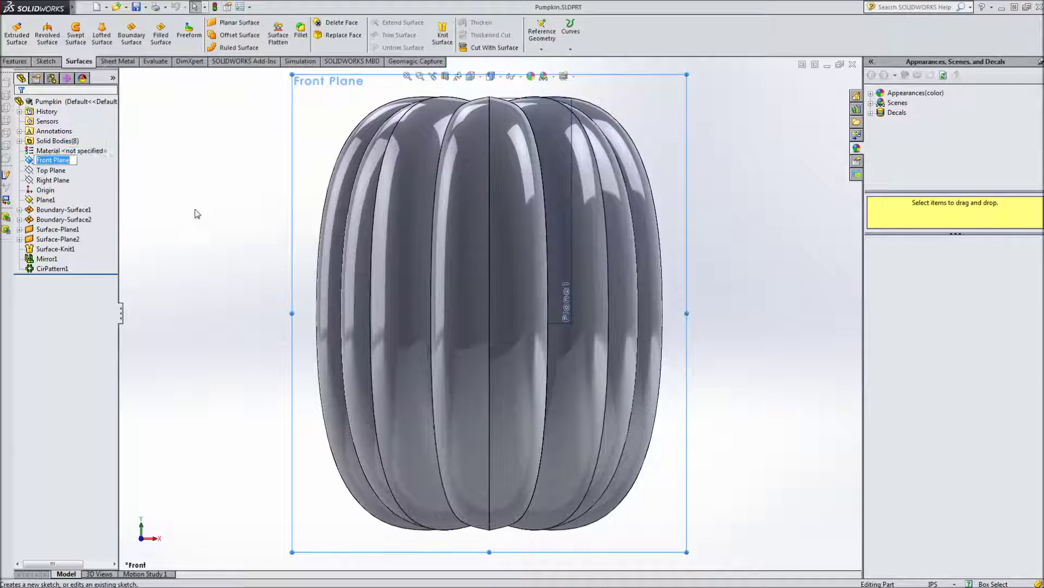
pyautogui.scroll(2, 575, 190)
pyautogui.scroll(-3, 530, 168)
pyautogui.click(46, 61)
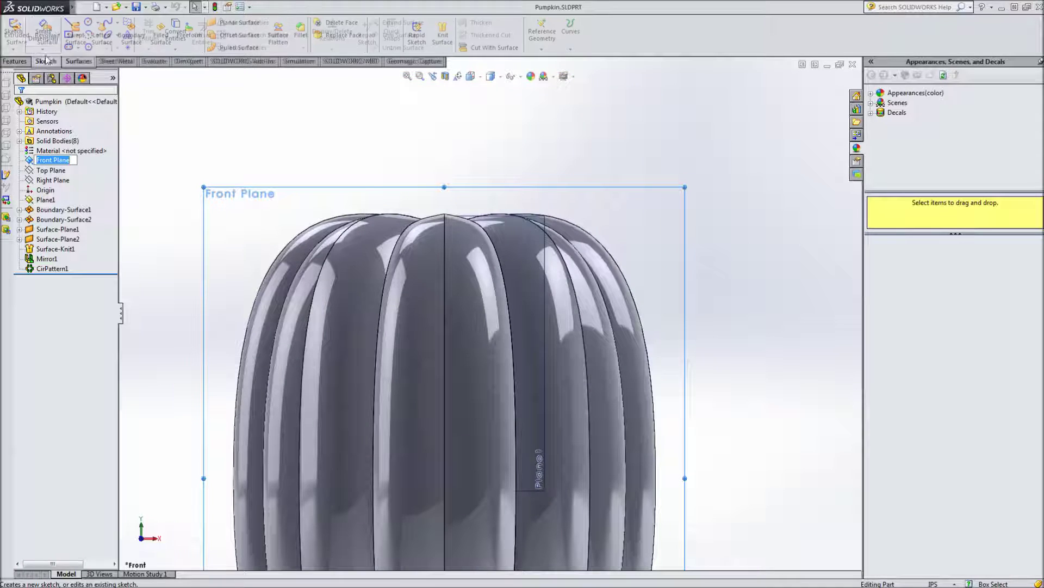
pyautogui.click(79, 22)
pyautogui.click(95, 44)
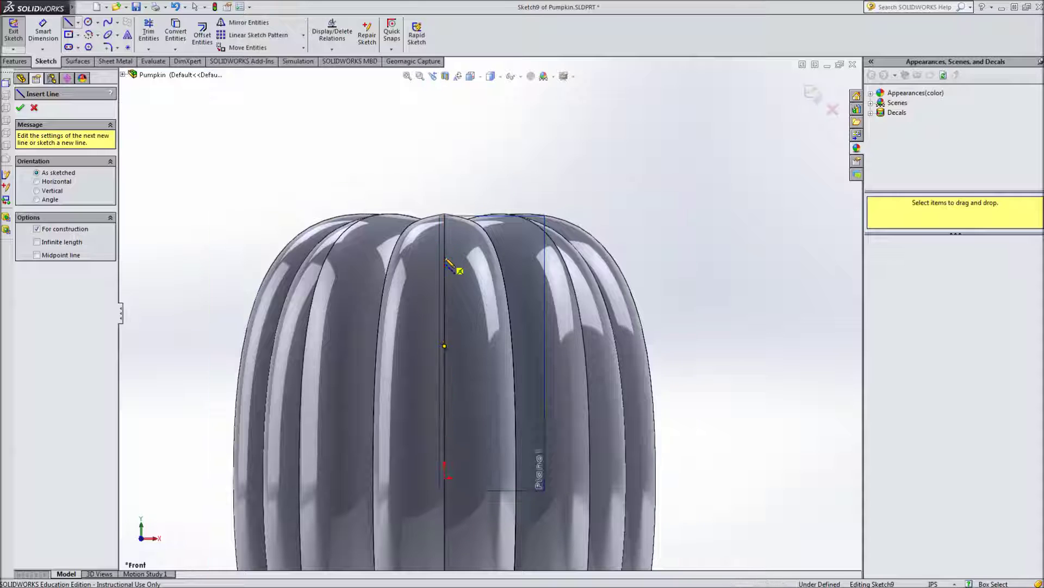
pyautogui.click(444, 257)
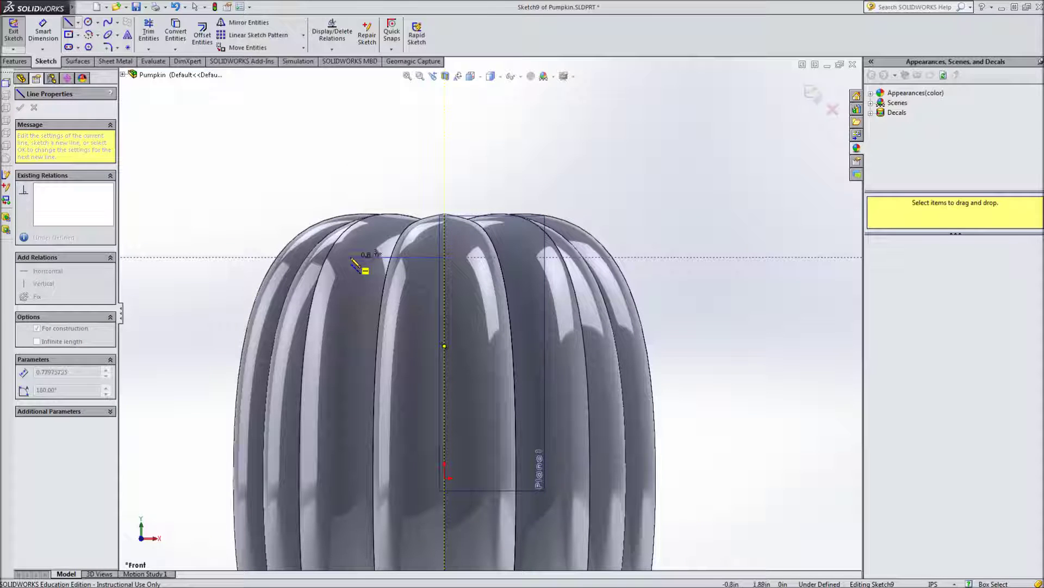
pyautogui.click(351, 258)
pyautogui.press('Escape')
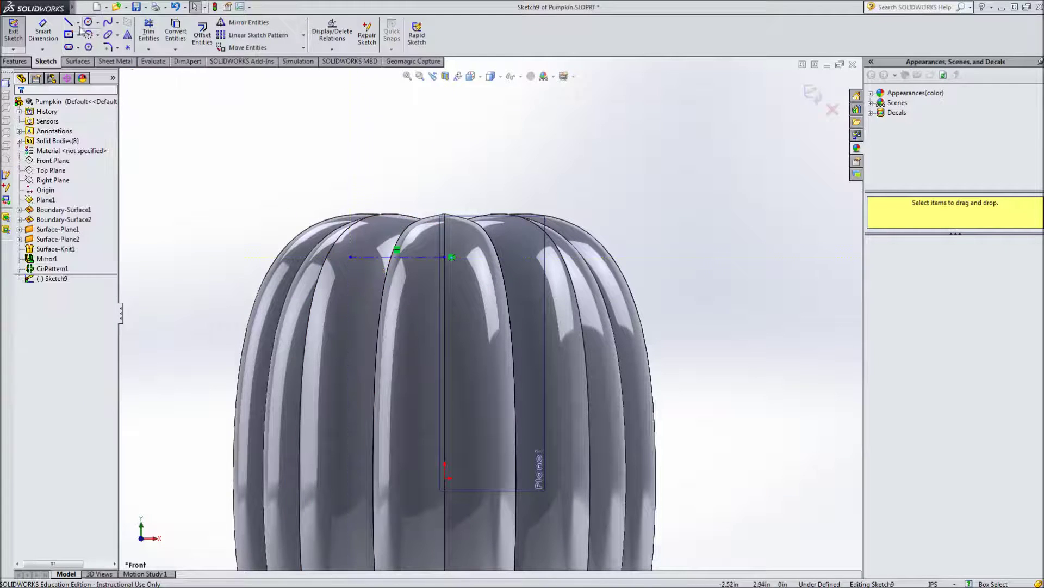
# - Sketch a solid line about 0.49 in long from the construction line's outer end, slanting outward and up past the pumpkin's top
pyautogui.click(77, 23)
pyautogui.click(84, 32)
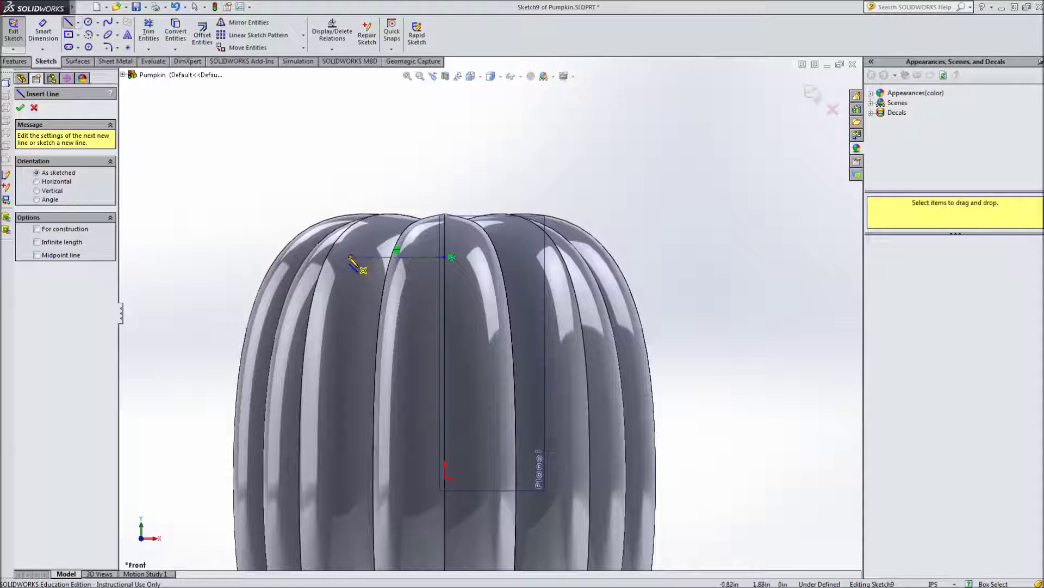
pyautogui.click(351, 257)
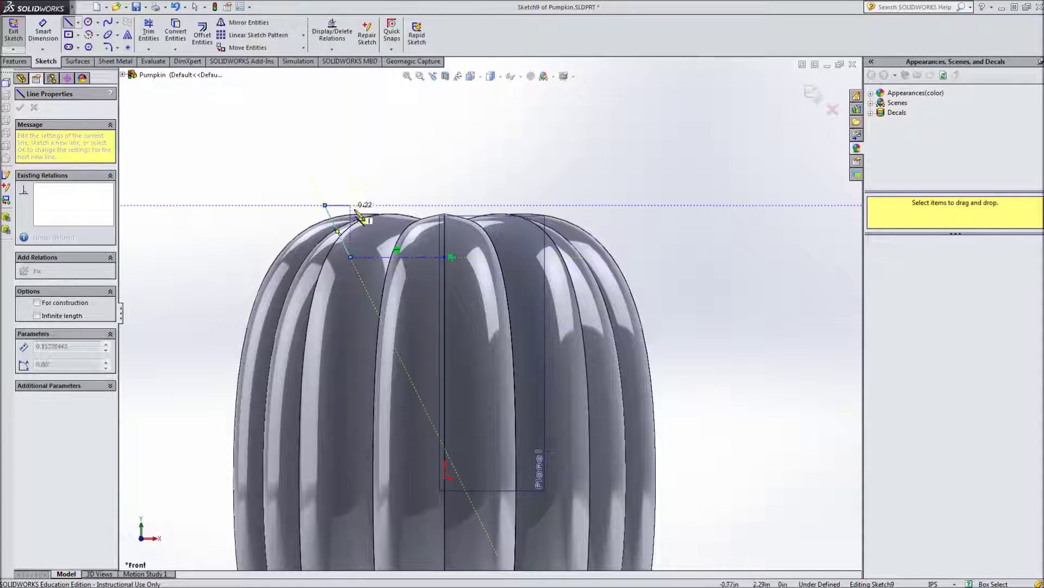
pyautogui.click(325, 205)
pyautogui.press('Escape')
pyautogui.scroll(-4, 345, 227)
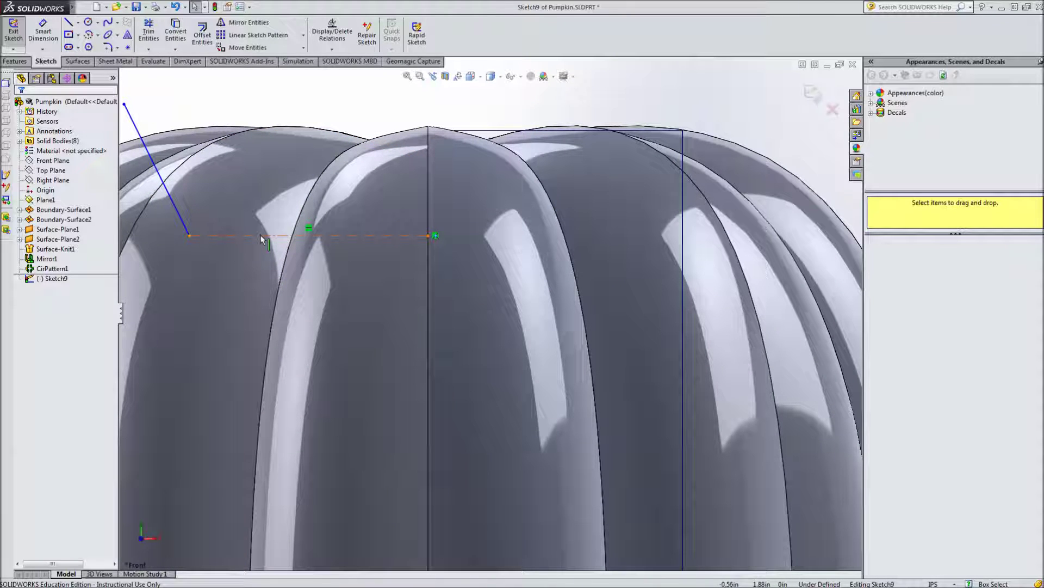
pyautogui.scroll(3, 260, 237)
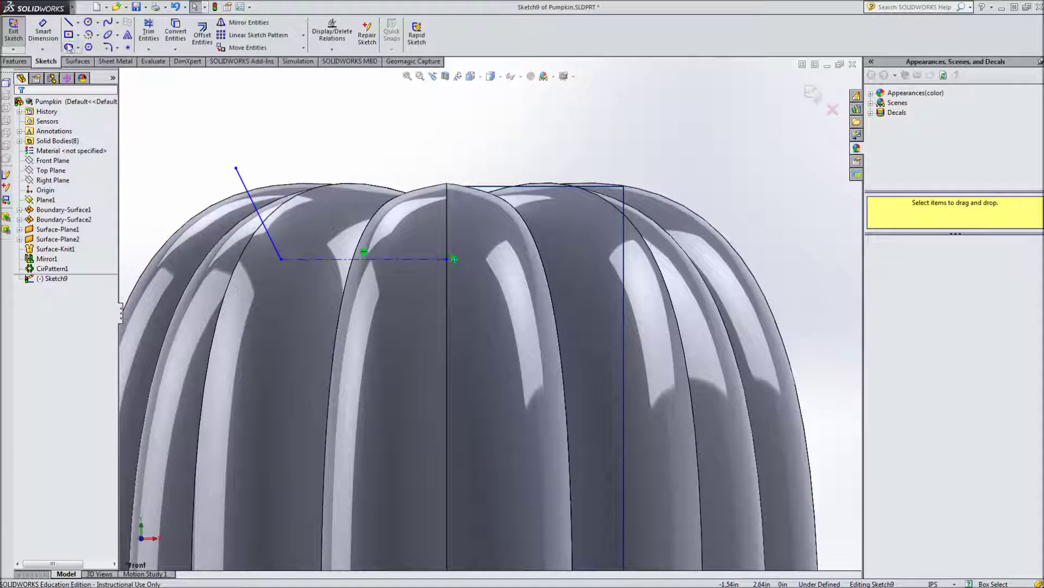
# - Dimension the horizontal construction line to 0.75 in
pyautogui.click(43, 31)
pyautogui.click(376, 258)
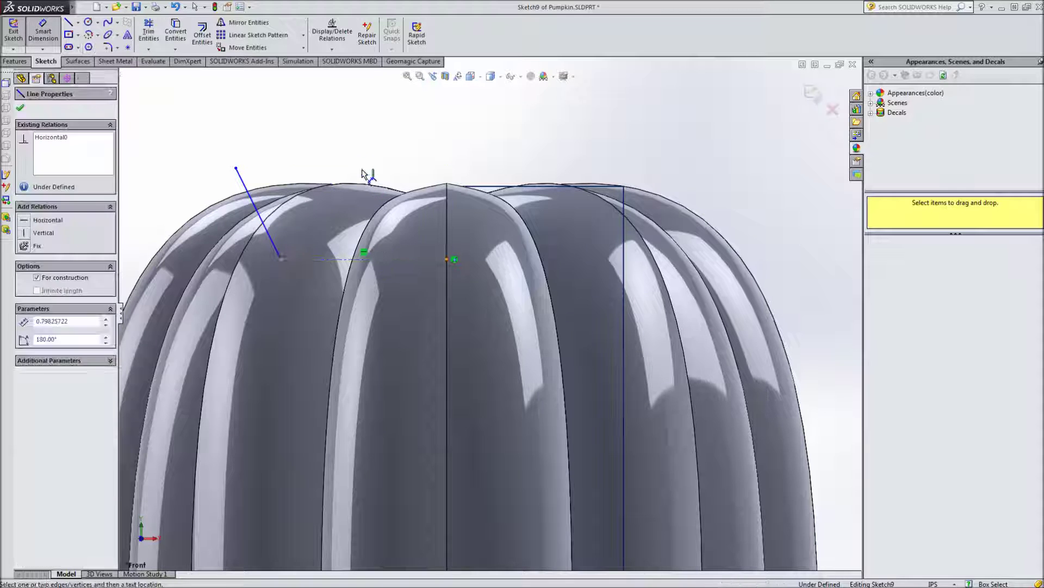
pyautogui.click(359, 149)
pyautogui.write('.75')
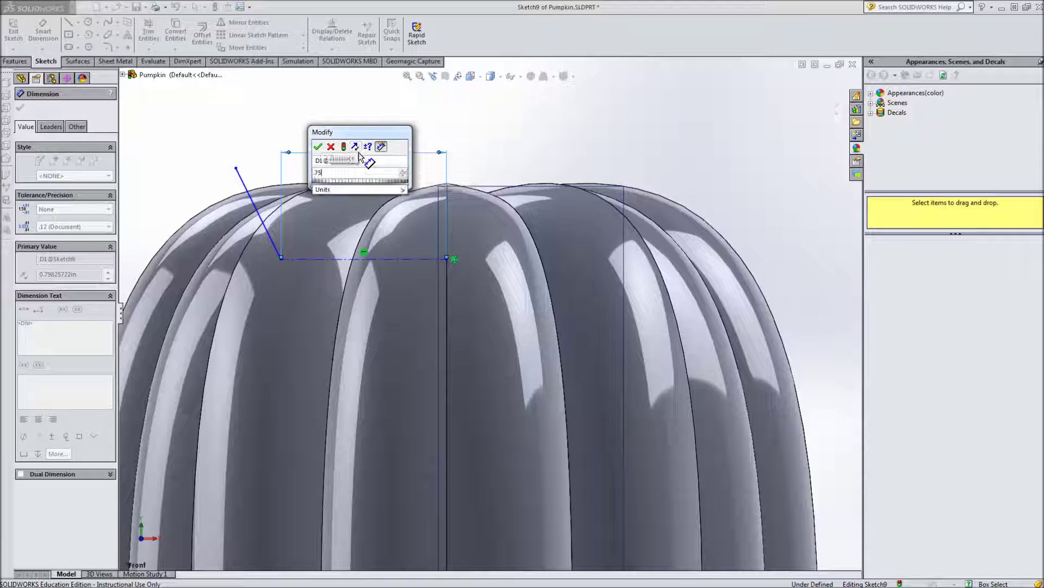
pyautogui.press('Return')
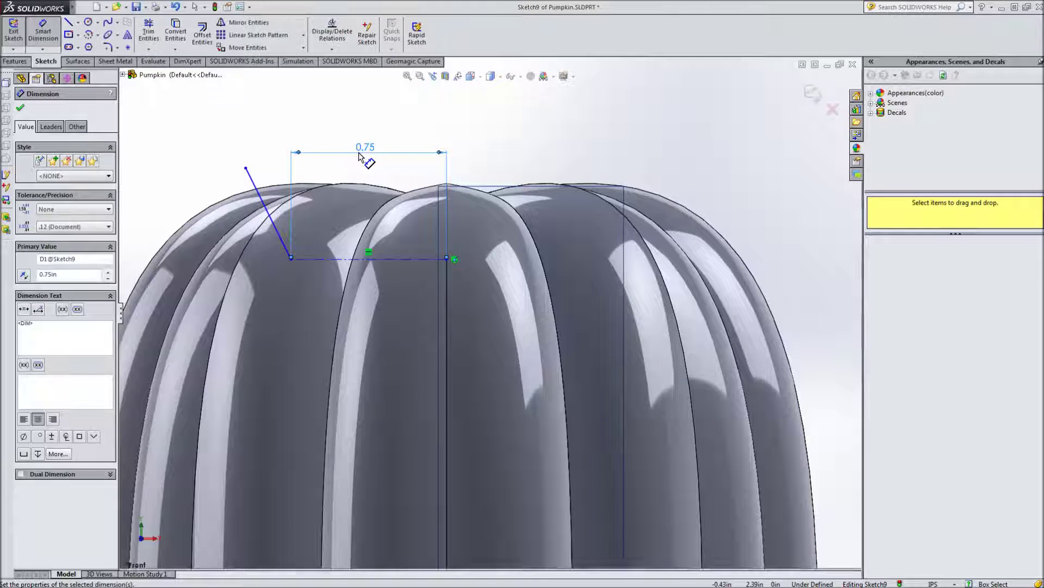
# - Dimension the angle between the slanted line and the construction line as 115 degrees, and exit the sketch
pyautogui.click(274, 220)
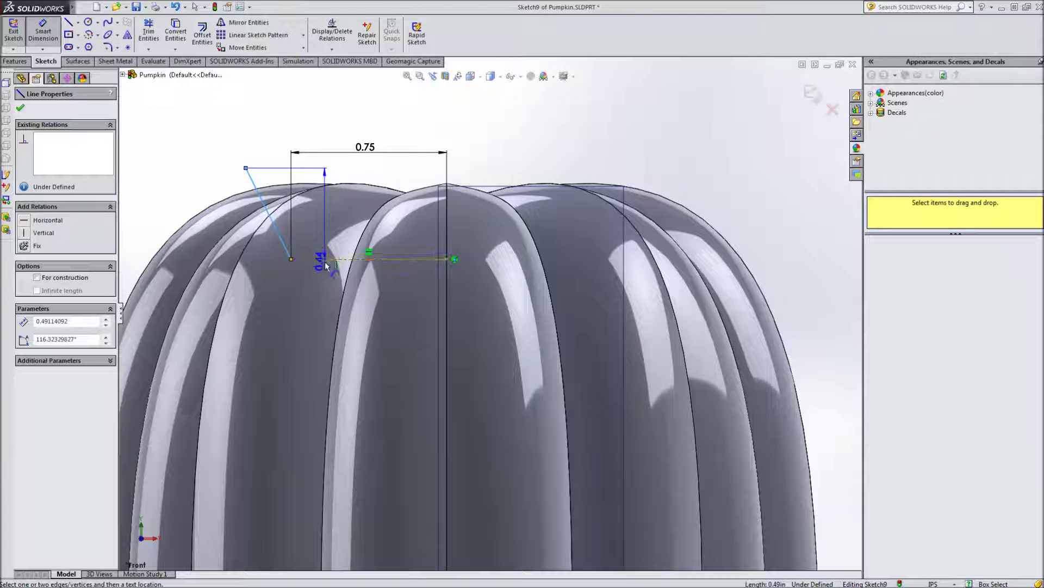
pyautogui.click(309, 222)
pyautogui.write('115')
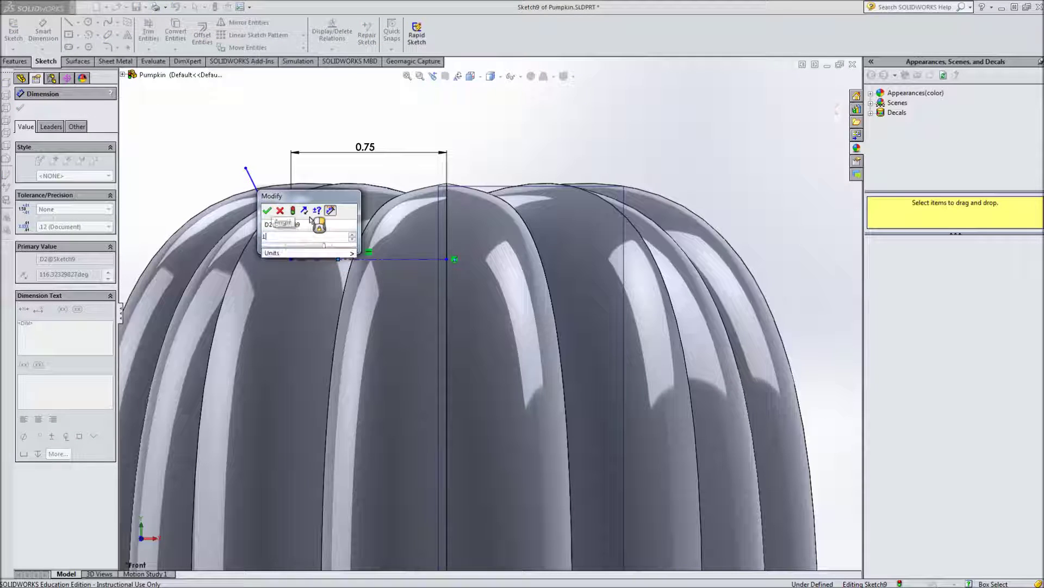
pyautogui.press('Return')
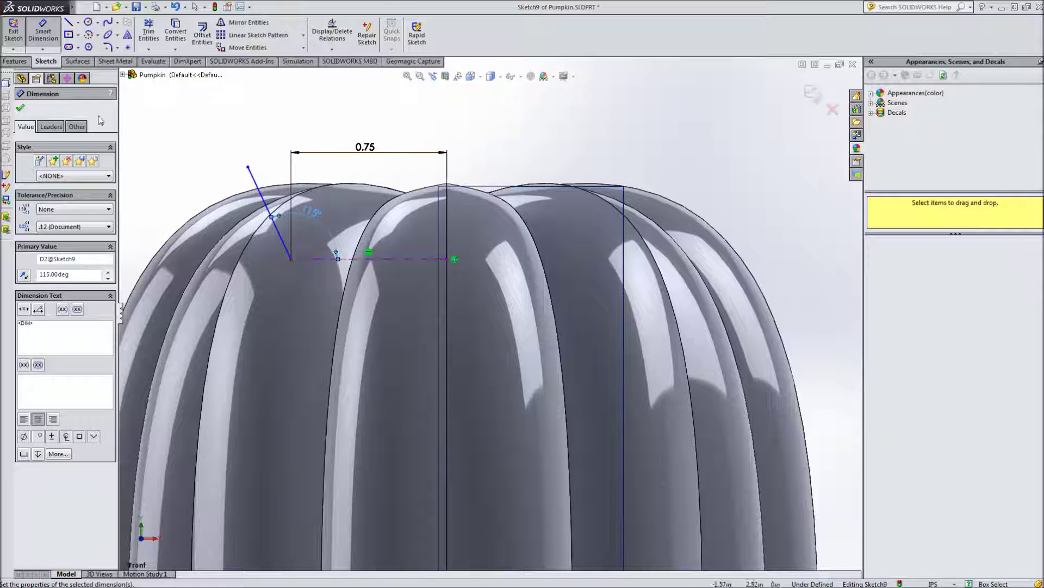
pyautogui.click(14, 34)
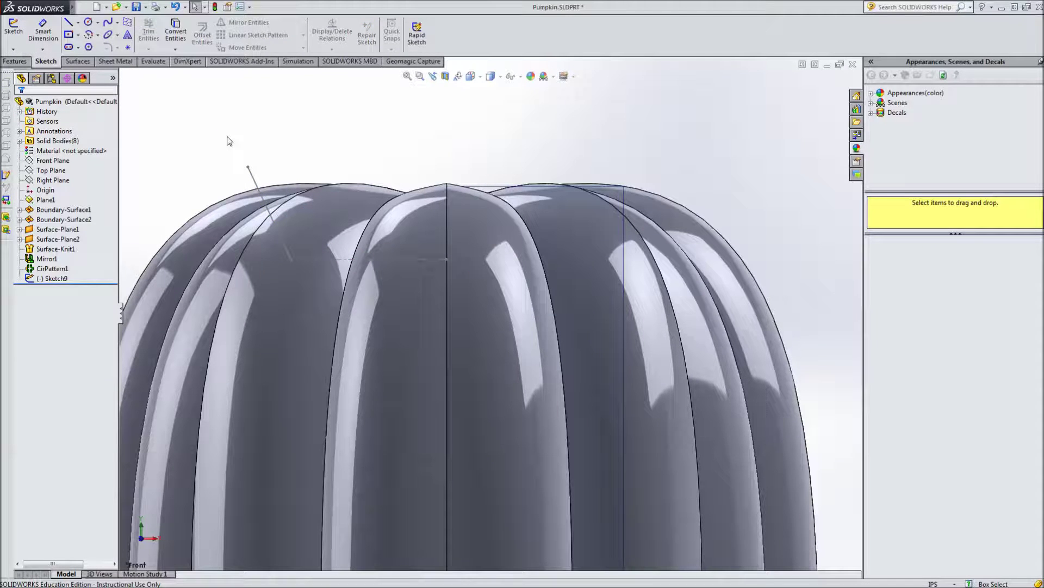
# - Reopen the lid-cut sketch and add a vertical centerline upward from the construction line's inner end as the revolve axis
pyautogui.click(54, 278)
pyautogui.click(65, 245)
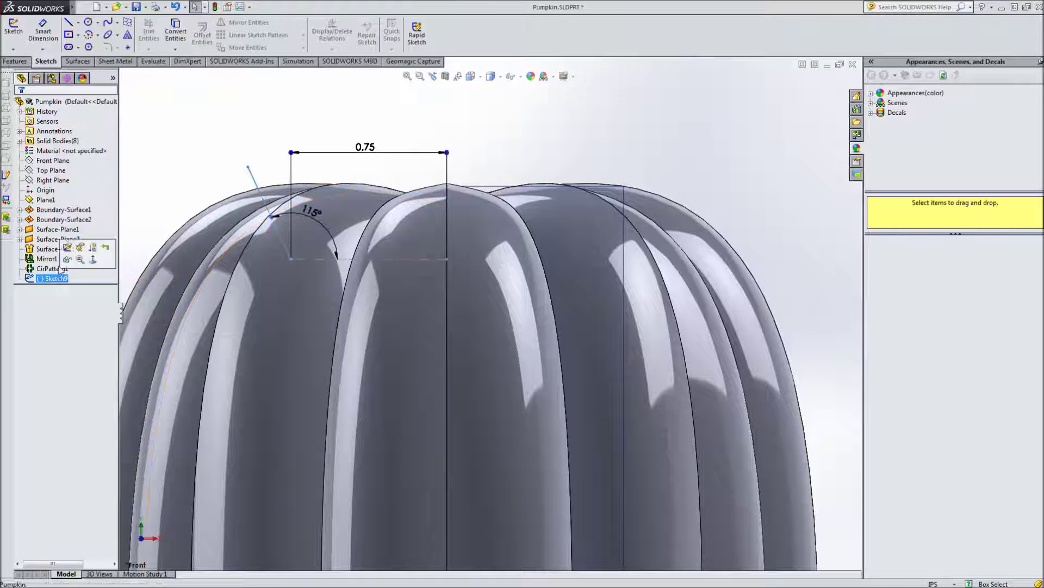
pyautogui.click(77, 22)
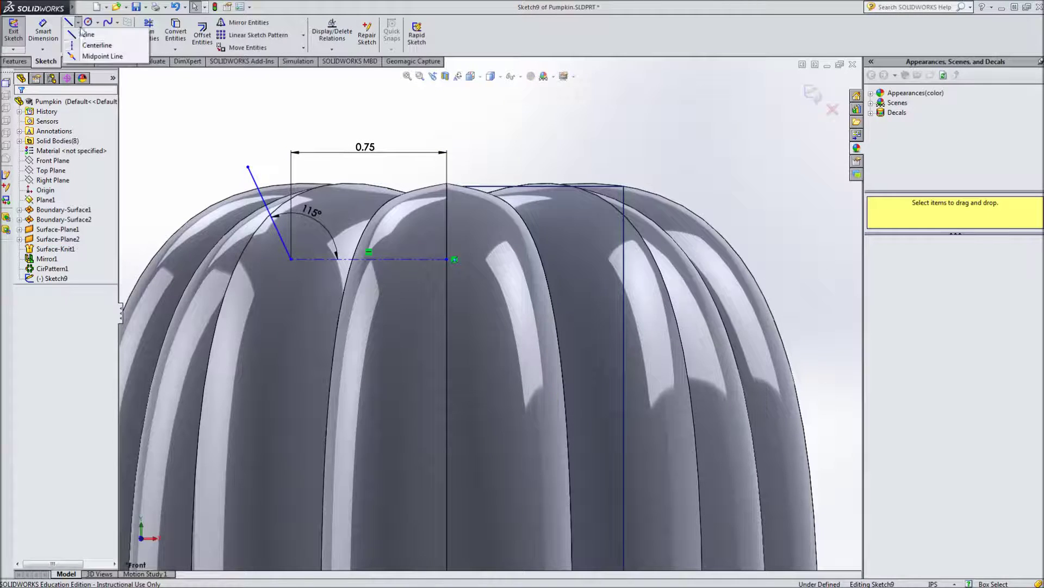
pyautogui.click(89, 44)
pyautogui.click(448, 259)
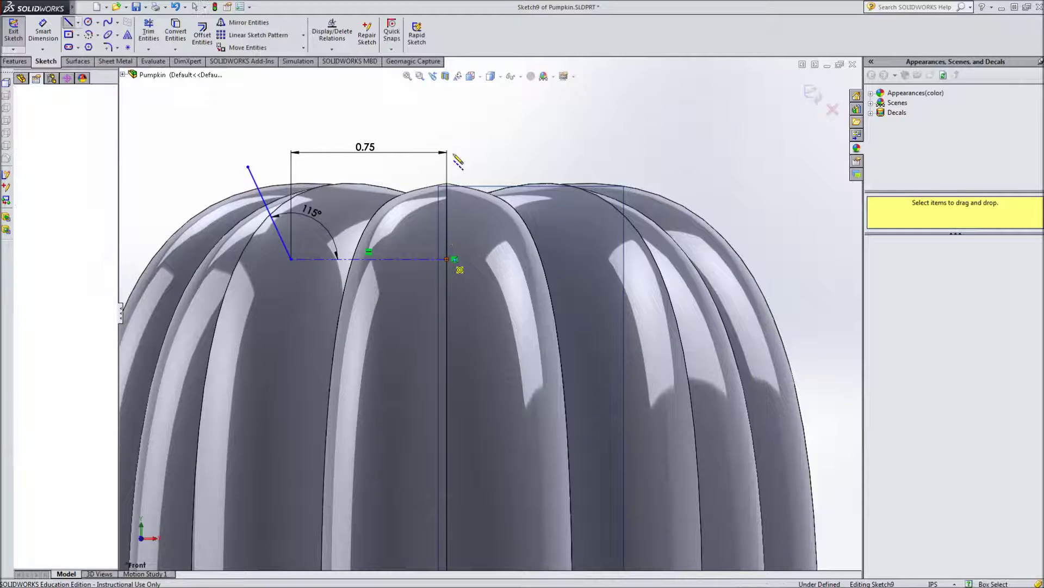
pyautogui.click(447, 143)
pyautogui.press('Escape')
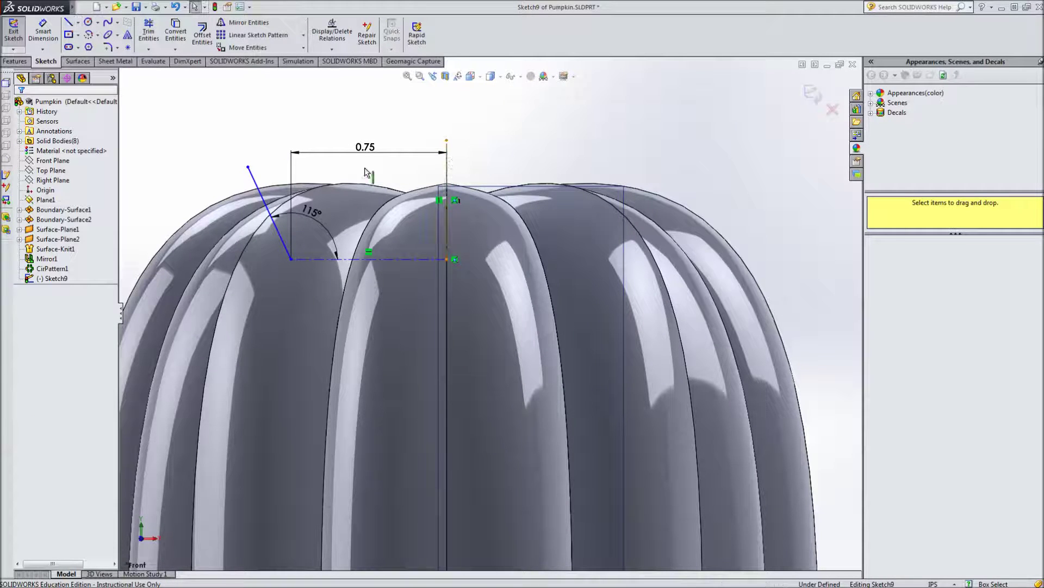
pyautogui.press('z')
pyautogui.scroll(-3, 375, 207)
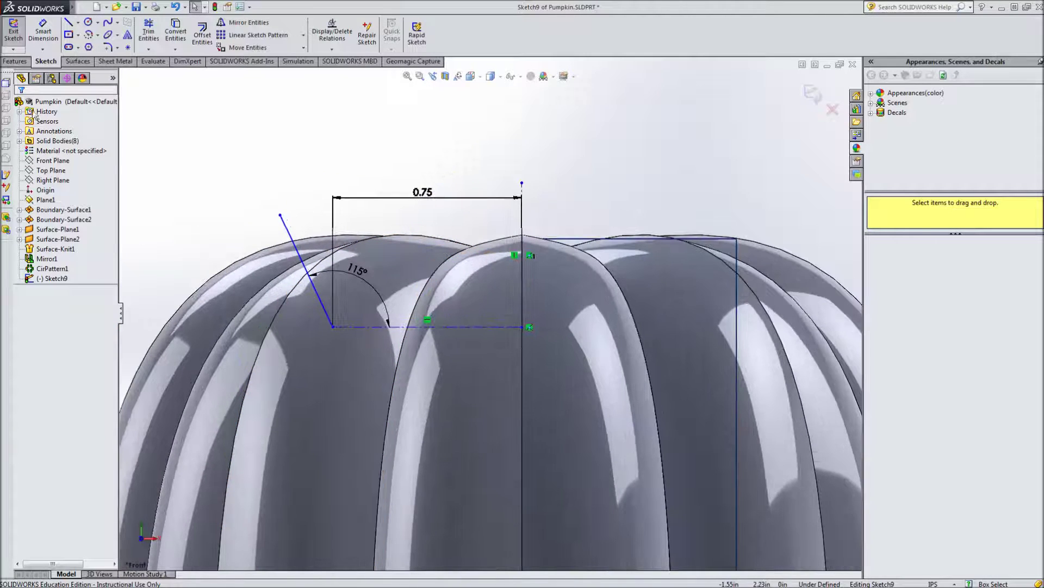
pyautogui.click(13, 30)
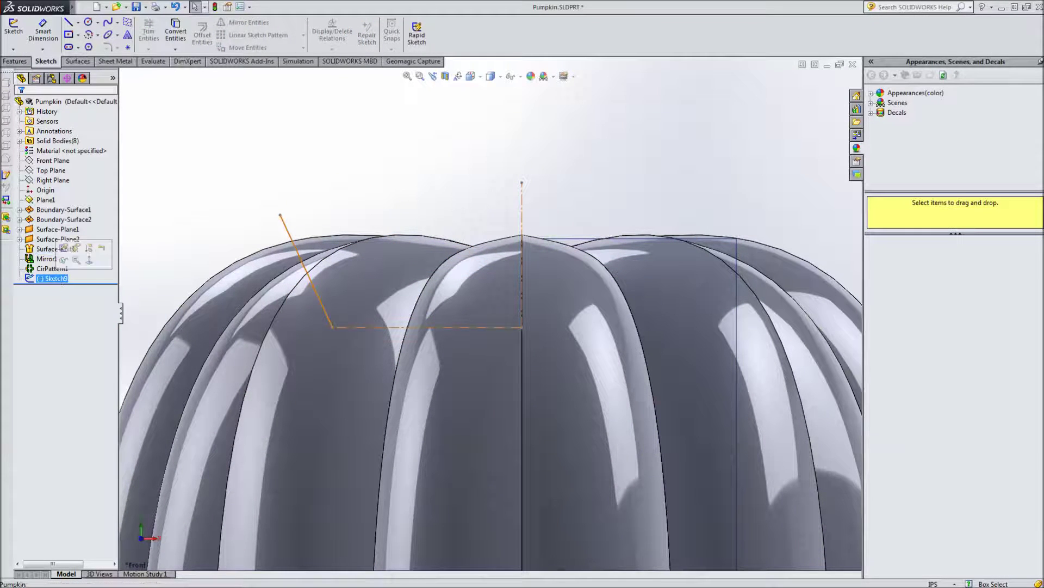
# - Create a revolved surface from the slanted line sketch, 360 degrees around the vertical centerline
pyautogui.click(52, 278)
pyautogui.click(76, 62)
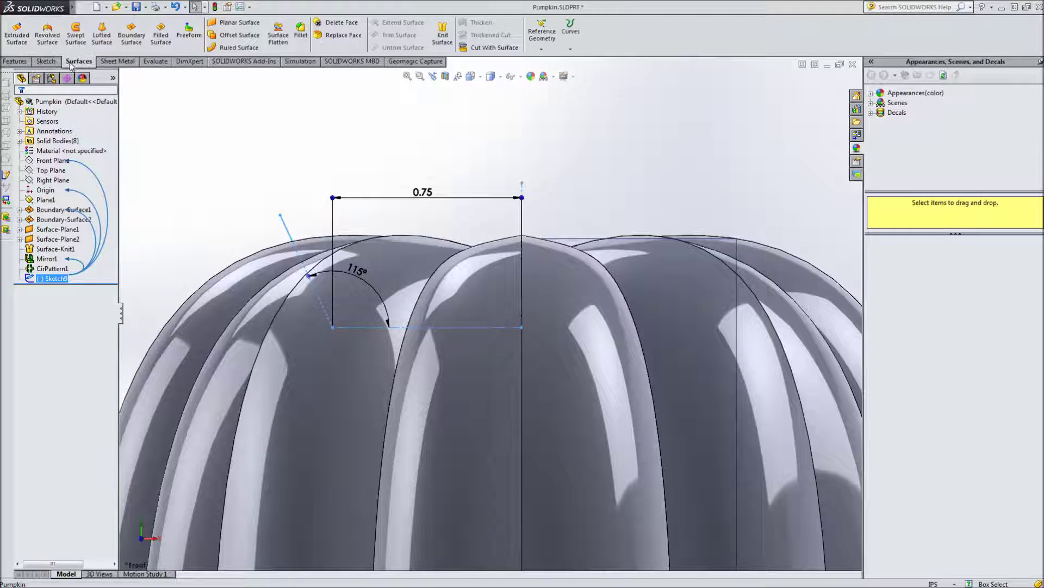
pyautogui.click(47, 33)
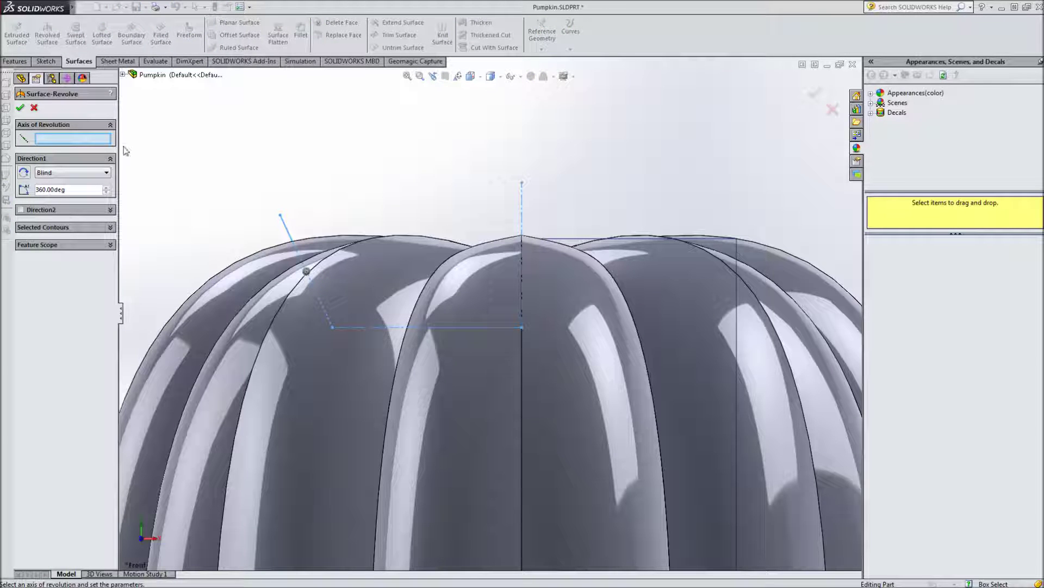
pyautogui.click(521, 201)
pyautogui.moveTo(397, 203)
pyautogui.mouseDown(button='middle')
pyautogui.moveTo(420, 172)
pyautogui.moveTo(423, 197)
pyautogui.mouseUp(button='middle')
pyautogui.click(20, 108)
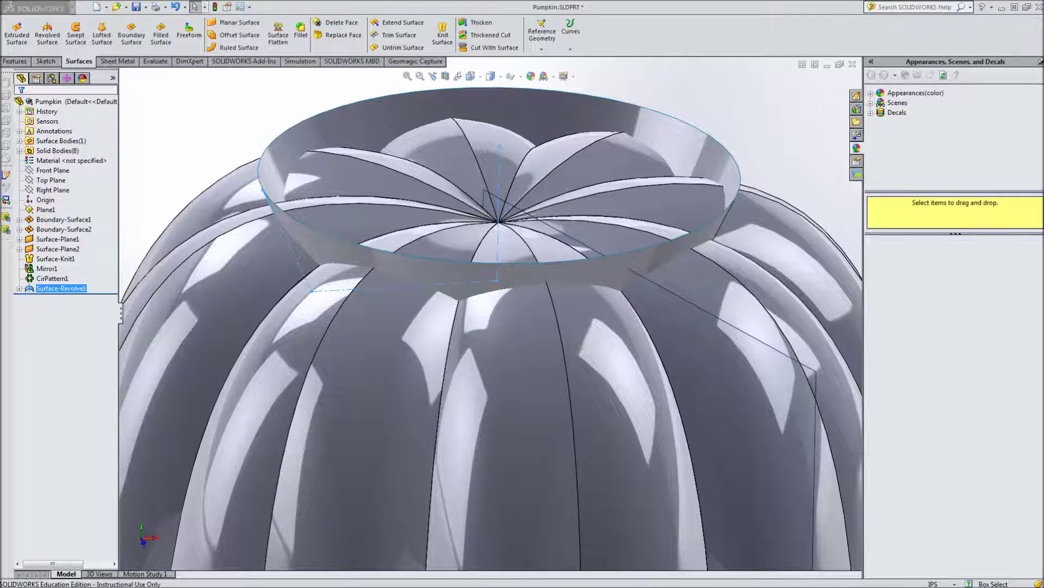
# - Preview a section view on the Front Plane to inspect how the revolved surface crosses the pumpkin's wall
pyautogui.moveTo(432, 112); pyautogui.dragTo(427, 136, button='middle')
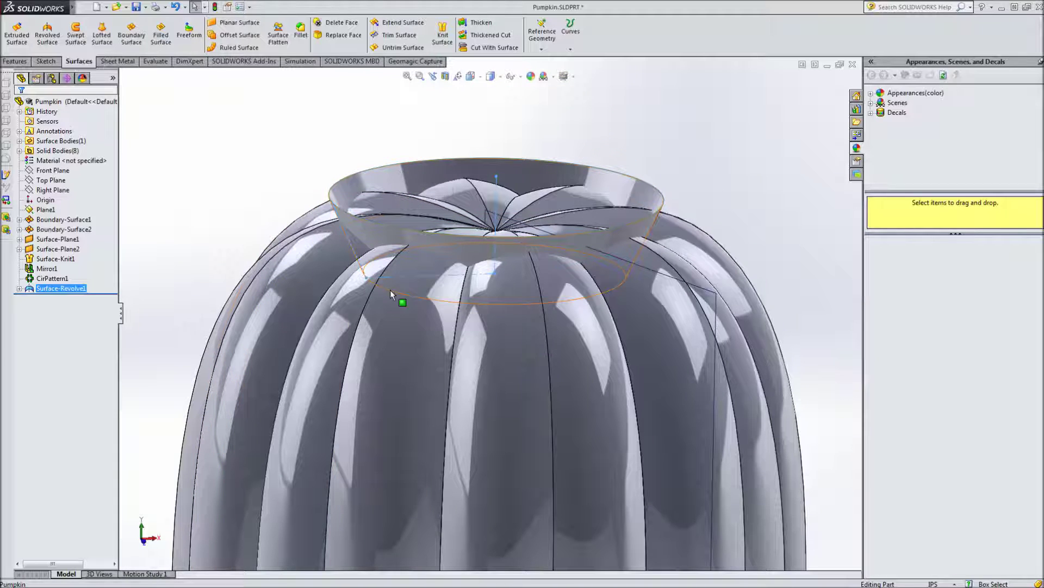
pyautogui.click(445, 78)
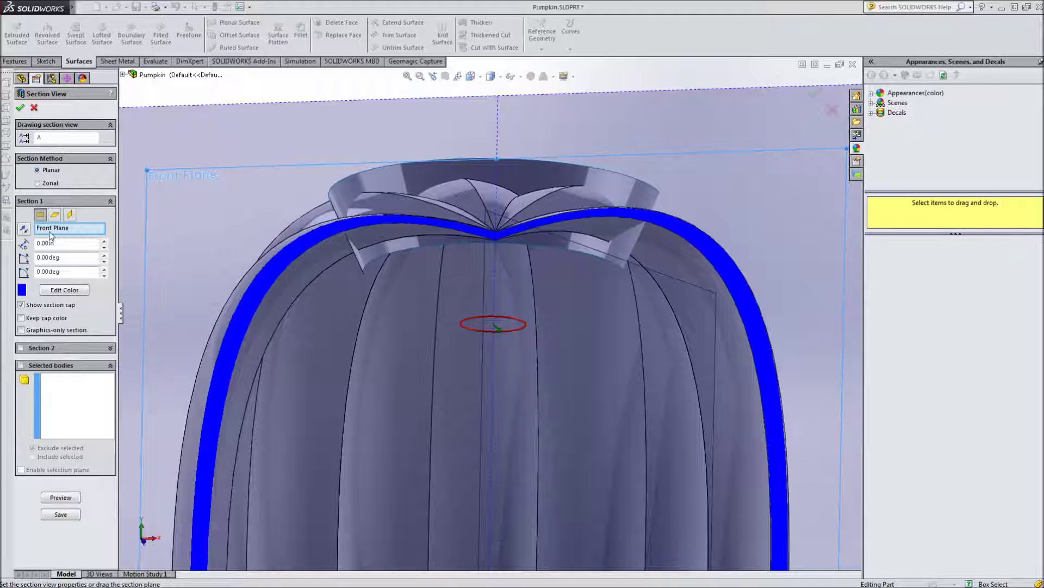
pyautogui.click(33, 108)
pyautogui.moveTo(252, 179)
pyautogui.mouseDown(button='middle')
pyautogui.moveTo(243, 125)
pyautogui.moveTo(283, 168)
pyautogui.moveTo(310, 158)
pyautogui.moveTo(303, 142)
pyautogui.moveTo(277, 132)
pyautogui.moveTo(247, 177)
pyautogui.mouseUp(button='middle')
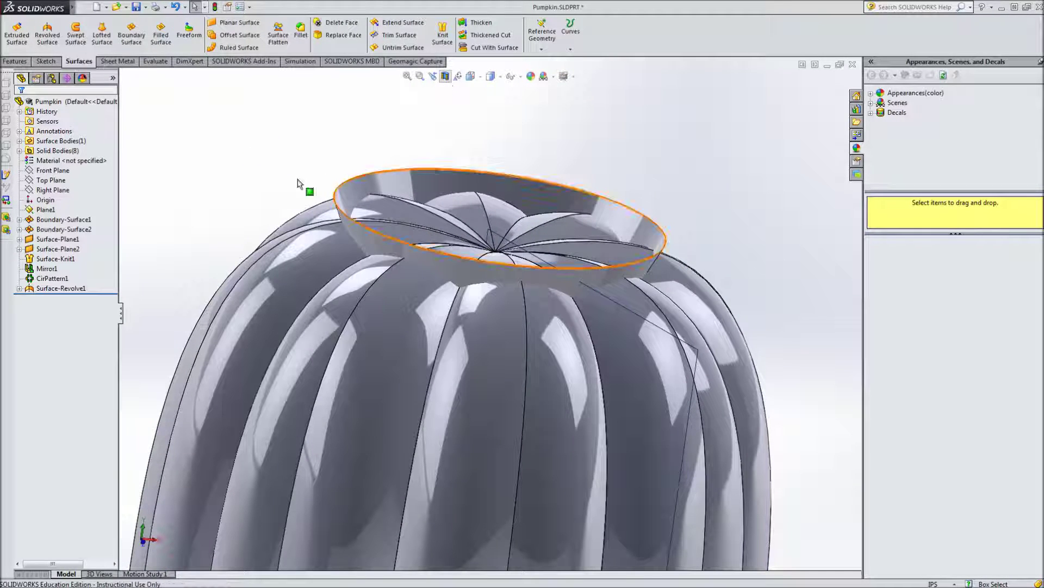
# - Expand the solid bodies list and highlight the mirrored and patterned bodies to examine which pumpkin segments they form
pyautogui.click(299, 183)
pyautogui.moveTo(308, 149); pyautogui.dragTo(266, 249, button='middle')
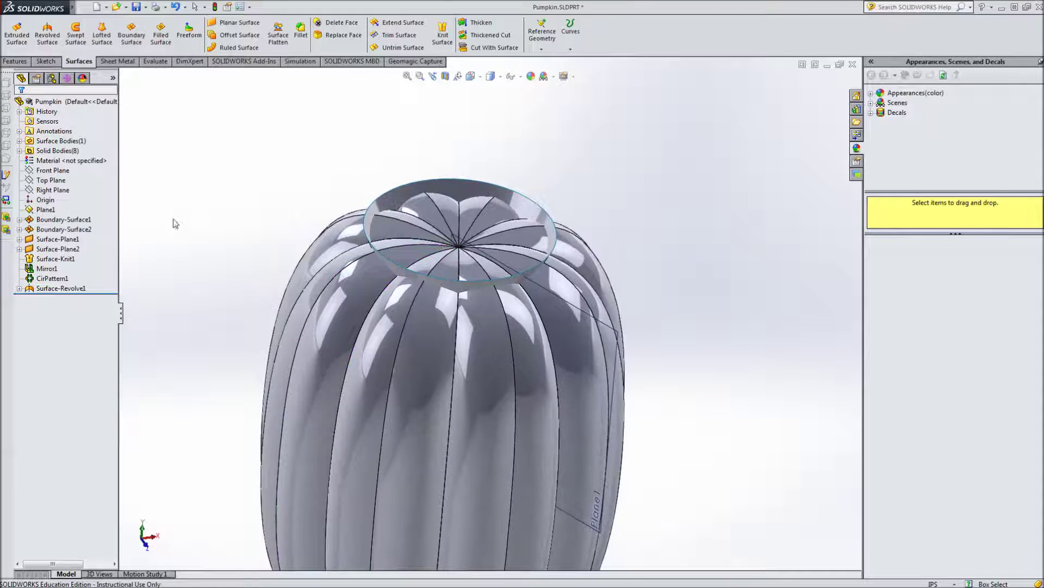
pyautogui.click(61, 151)
pyautogui.click(20, 151)
pyautogui.click(65, 180)
pyautogui.keyDown('ctrl'); pyautogui.click(65, 190); pyautogui.keyUp('ctrl')
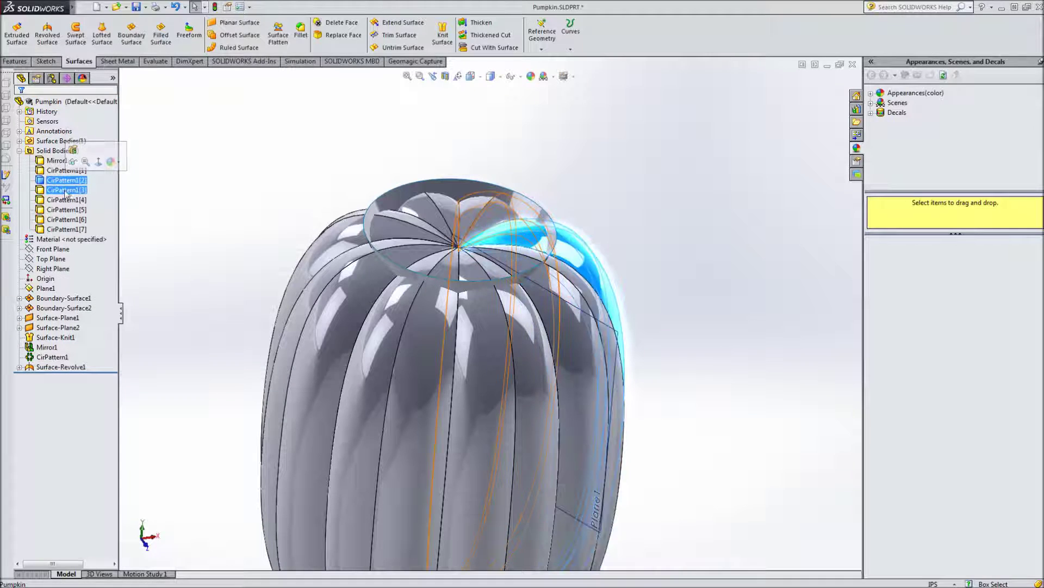
pyautogui.click(65, 199)
pyautogui.click(65, 210)
pyautogui.keyDown('ctrl'); pyautogui.click(60, 220); pyautogui.keyUp('ctrl')
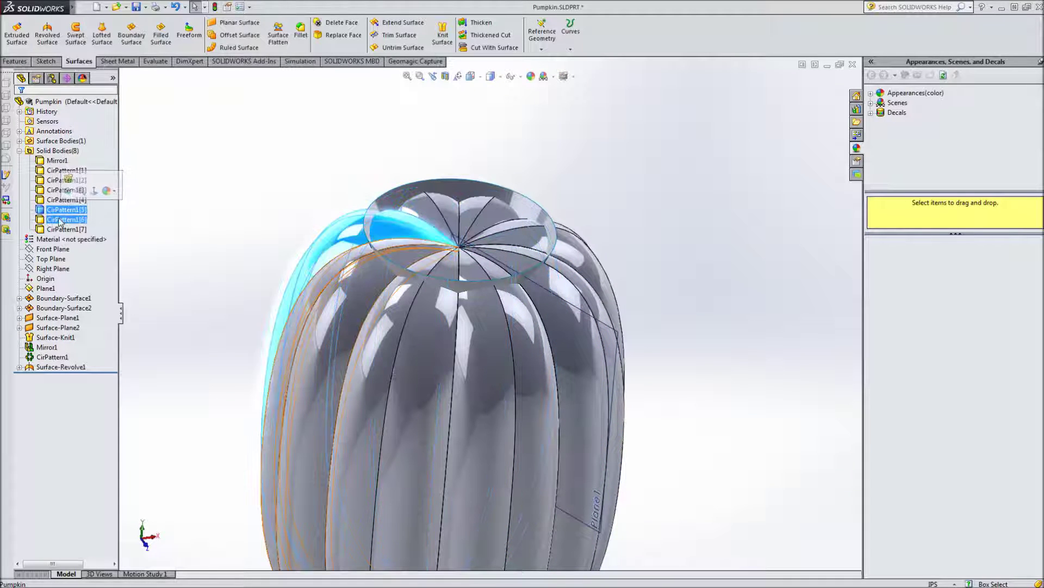
pyautogui.click(64, 230)
pyautogui.keyDown('ctrl'); pyautogui.click(50, 161); pyautogui.keyUp('ctrl')
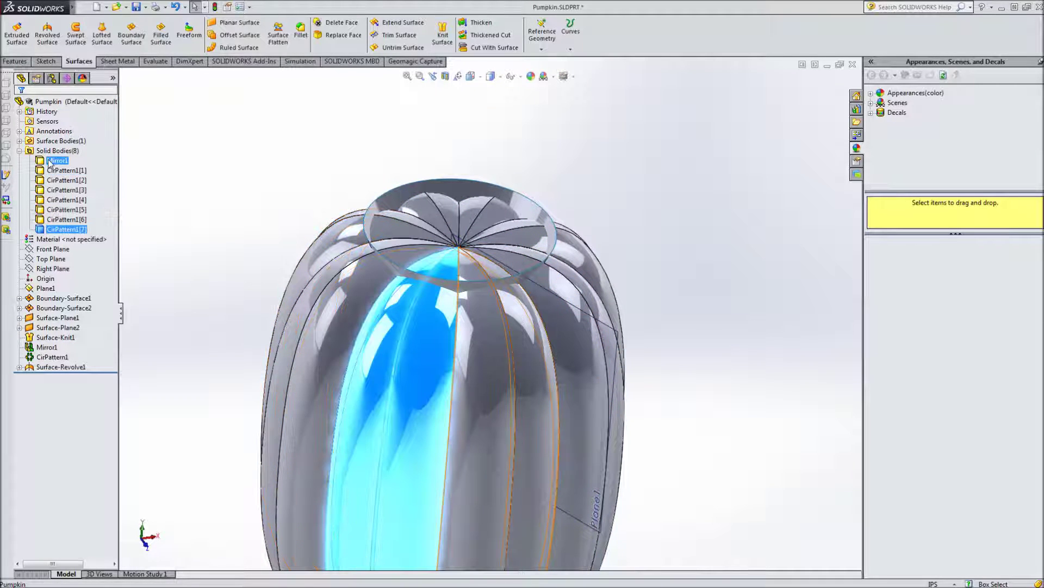
pyautogui.keyDown('ctrl'); pyautogui.click(41, 152); pyautogui.keyUp('ctrl')
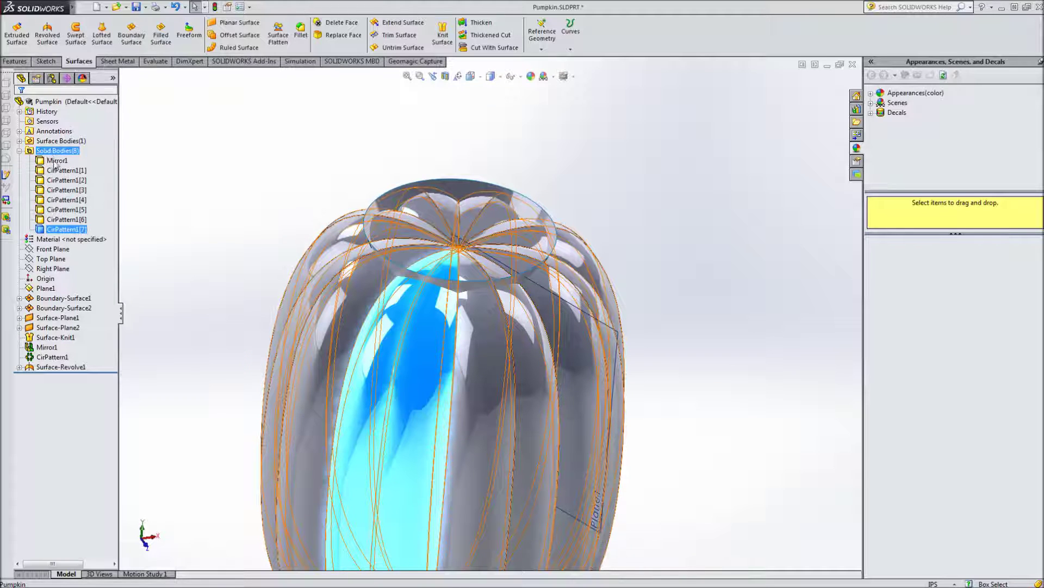
pyautogui.click(63, 152)
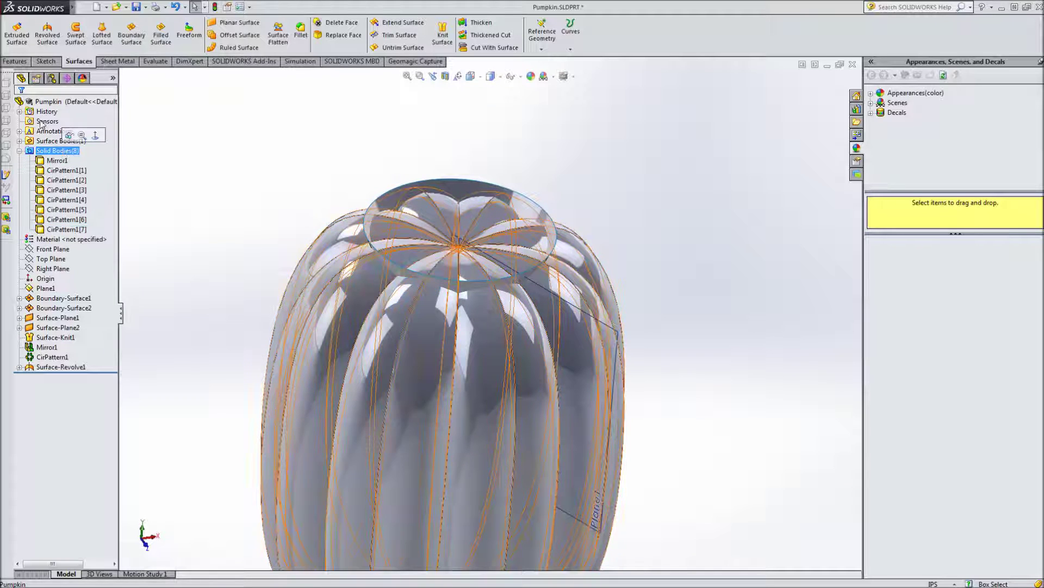
# - Review the feature tree's hide/show item options, keeping Solid Bodies set to Automatic
pyautogui.rightClick(46, 102)
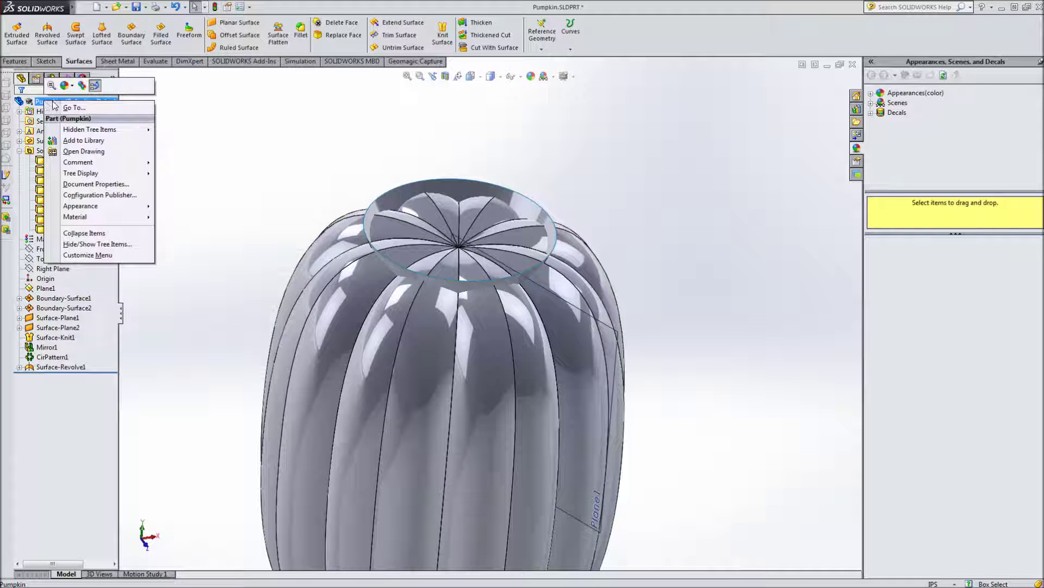
pyautogui.click(43, 103)
pyautogui.rightClick(42, 104)
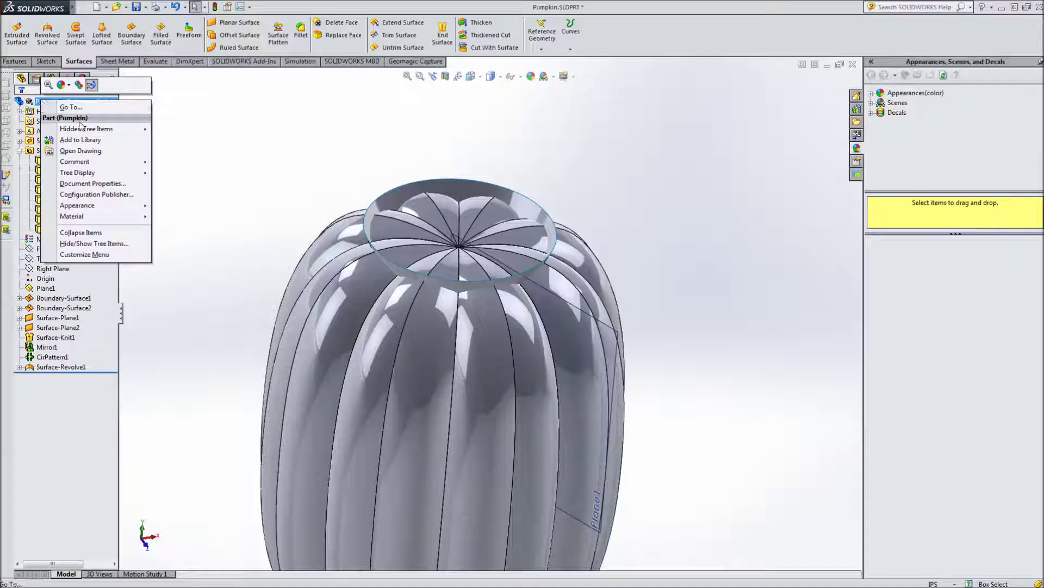
pyautogui.click(98, 244)
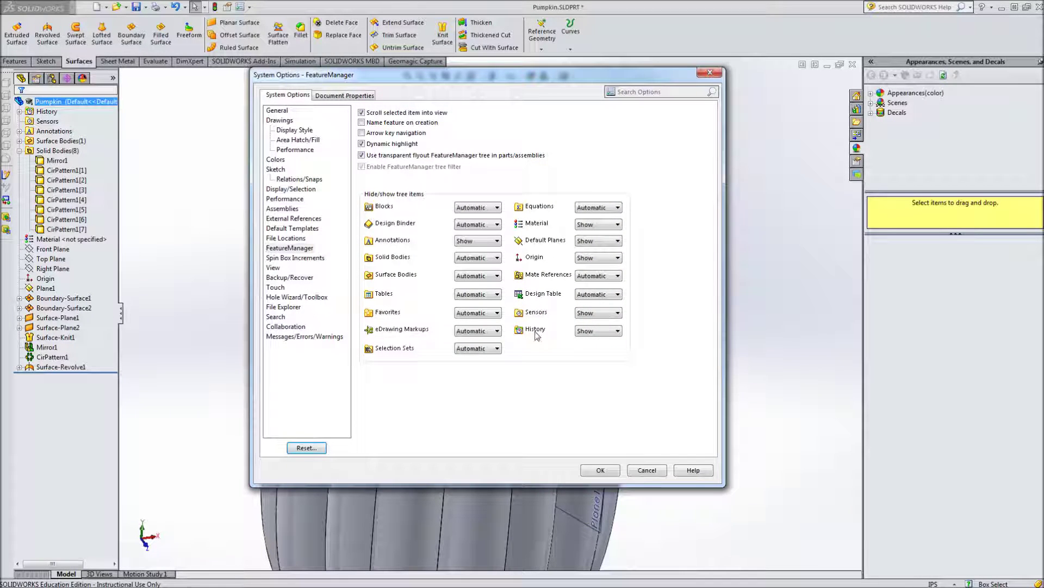
pyautogui.click(497, 258)
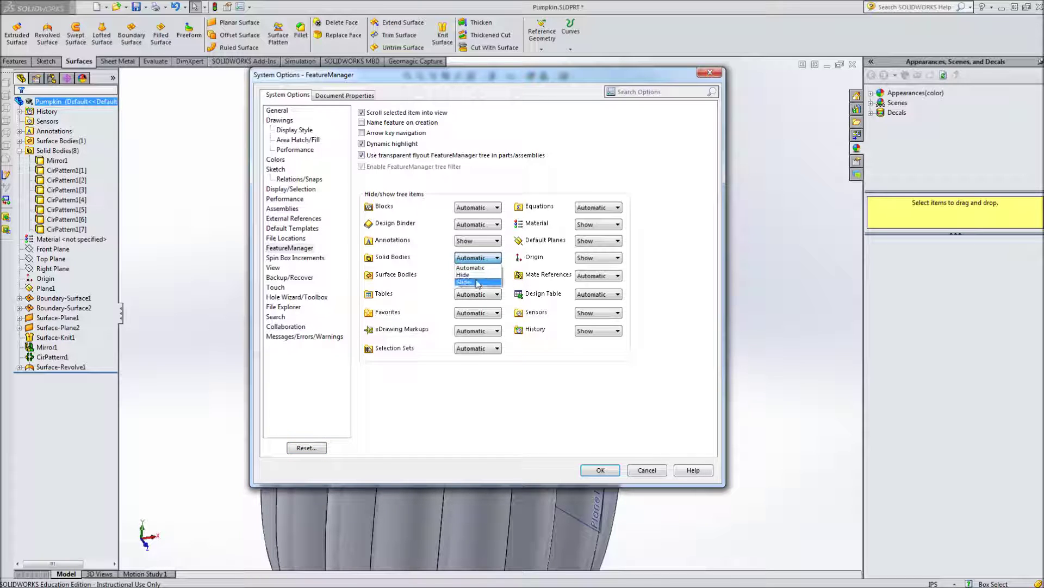
pyautogui.click(470, 267)
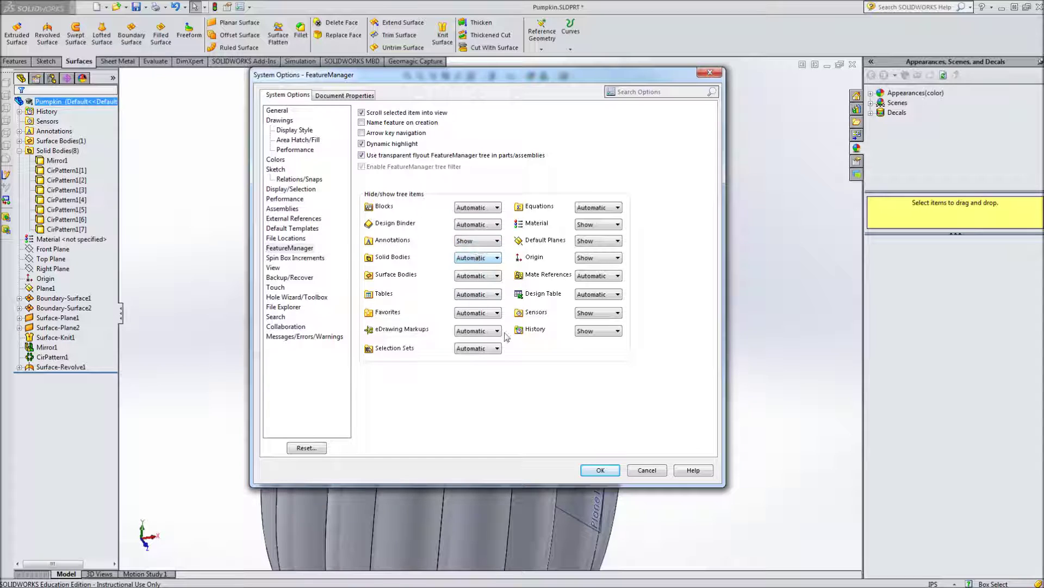
pyautogui.click(600, 472)
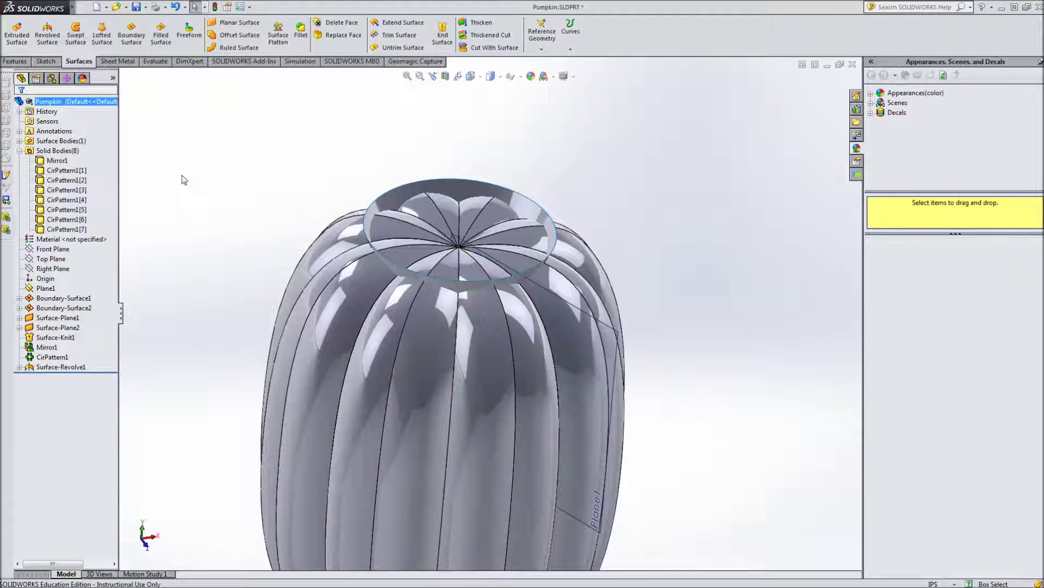
# - Combine the mirrored body and all seven circular-pattern bodies into one solid with the Add operation
pyautogui.moveTo(60, 12)
pyautogui.click(148, 7)
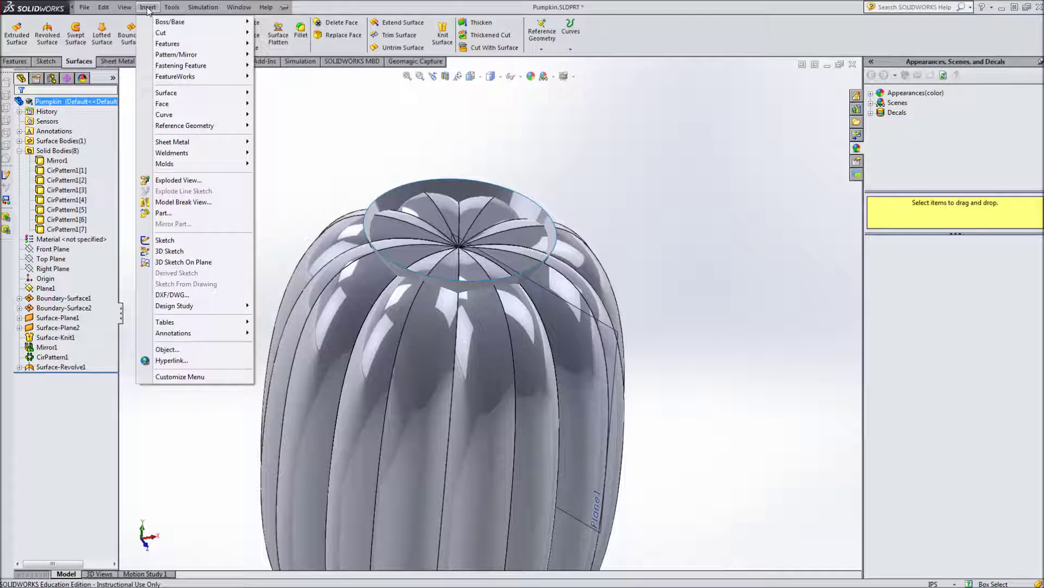
pyautogui.moveTo(169, 44)
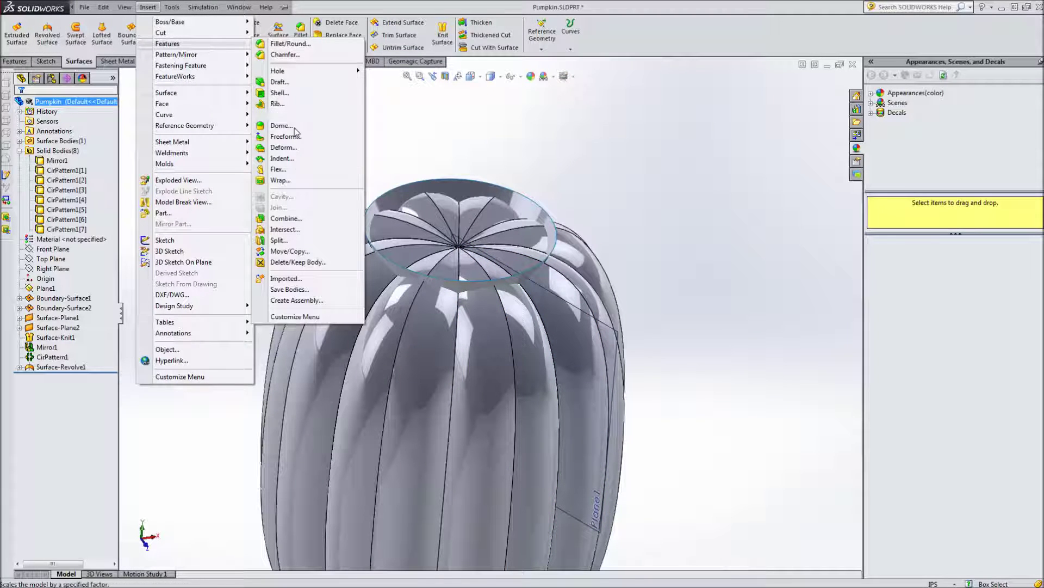
pyautogui.click(302, 218)
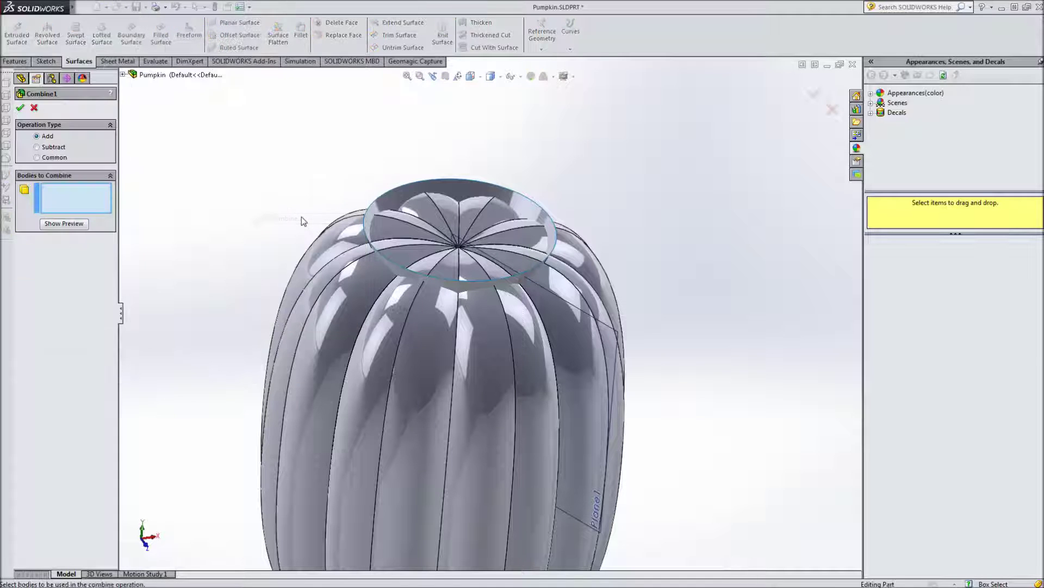
pyautogui.click(122, 75)
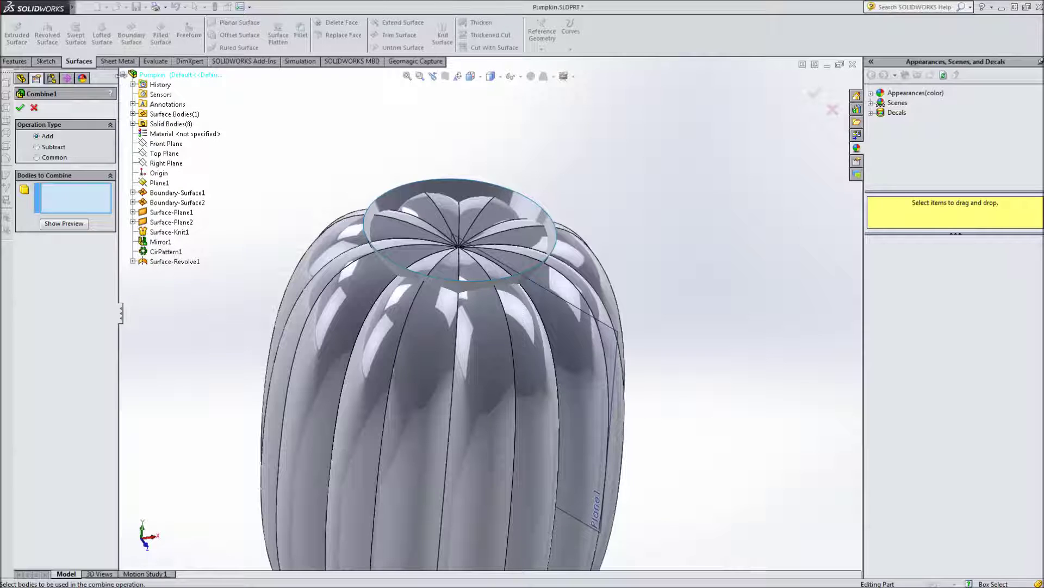
pyautogui.click(133, 124)
pyautogui.click(171, 133)
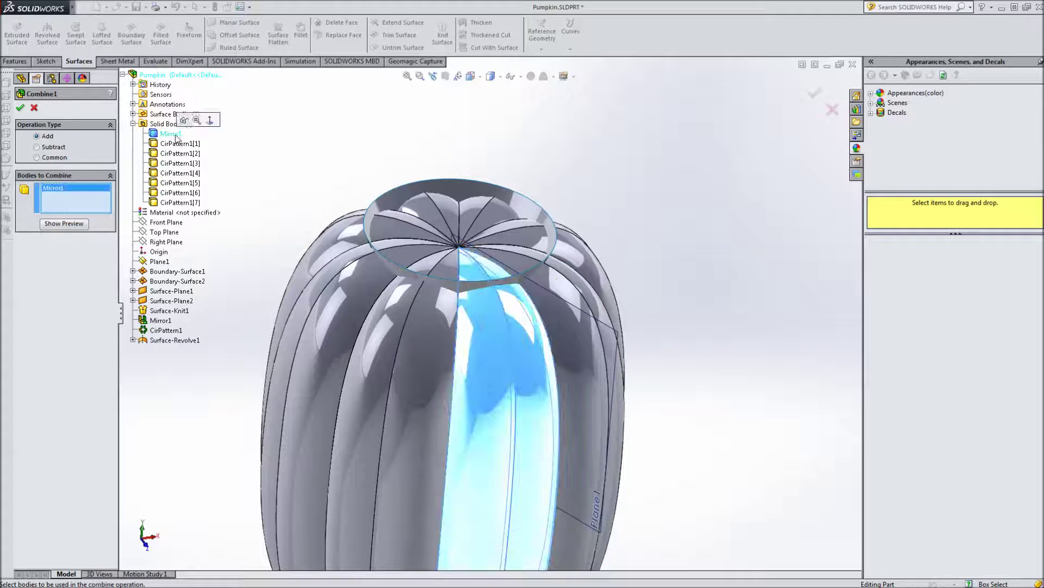
pyautogui.keyDown('shift'); pyautogui.click(191, 203); pyautogui.keyUp('shift')
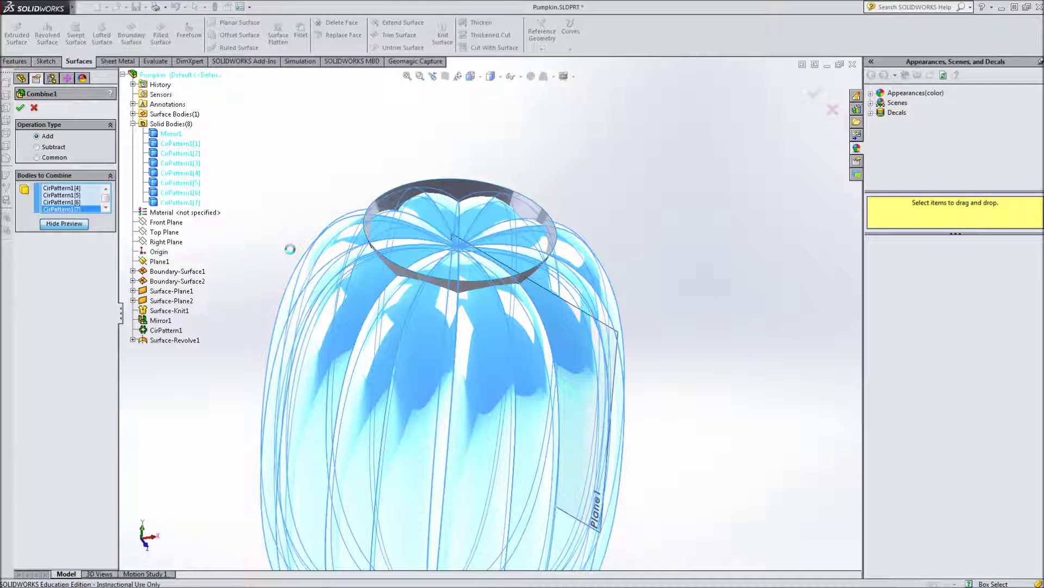
pyautogui.moveTo(342, 161); pyautogui.dragTo(299, 166, button='middle')
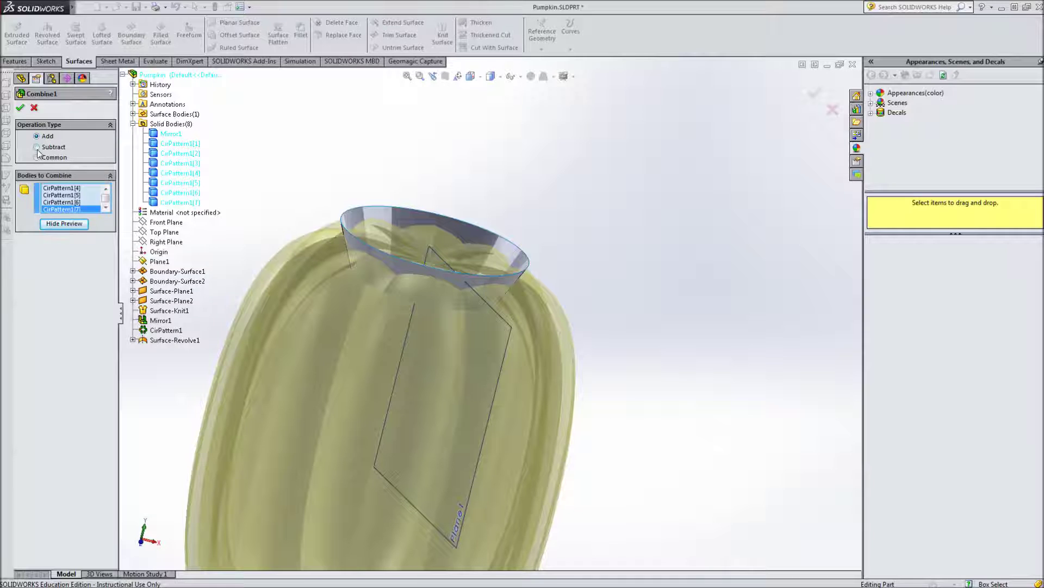
pyautogui.click(21, 108)
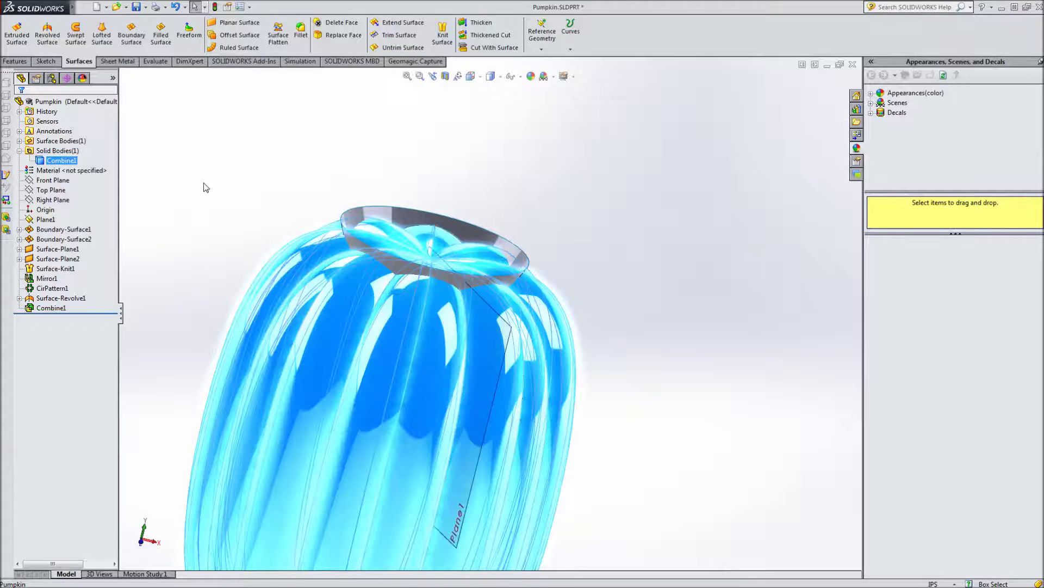
# - Examine the combined pumpkin from several angles, checking where the conical revolved surface crosses its top
pyautogui.scroll(3, 209, 219)
pyautogui.click(240, 219)
pyautogui.moveTo(300, 238)
pyautogui.mouseDown(button='middle')
pyautogui.moveTo(315, 306)
pyautogui.moveTo(250, 301)
pyautogui.moveTo(291, 270)
pyautogui.moveTo(300, 228)
pyautogui.mouseUp(button='middle')
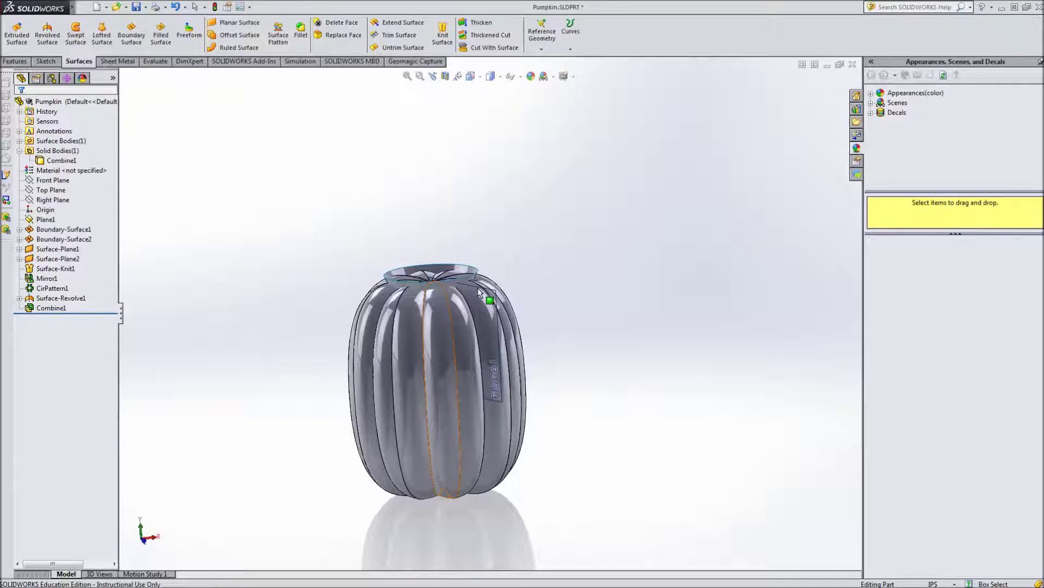
pyautogui.scroll(-5, 435, 283)
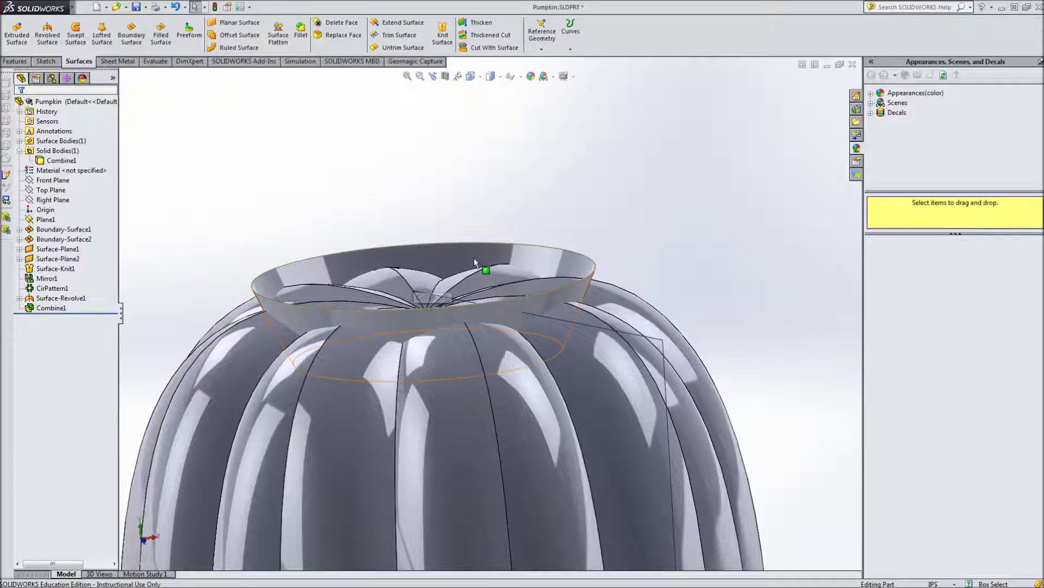
pyautogui.moveTo(534, 227); pyautogui.dragTo(415, 265, button='middle')
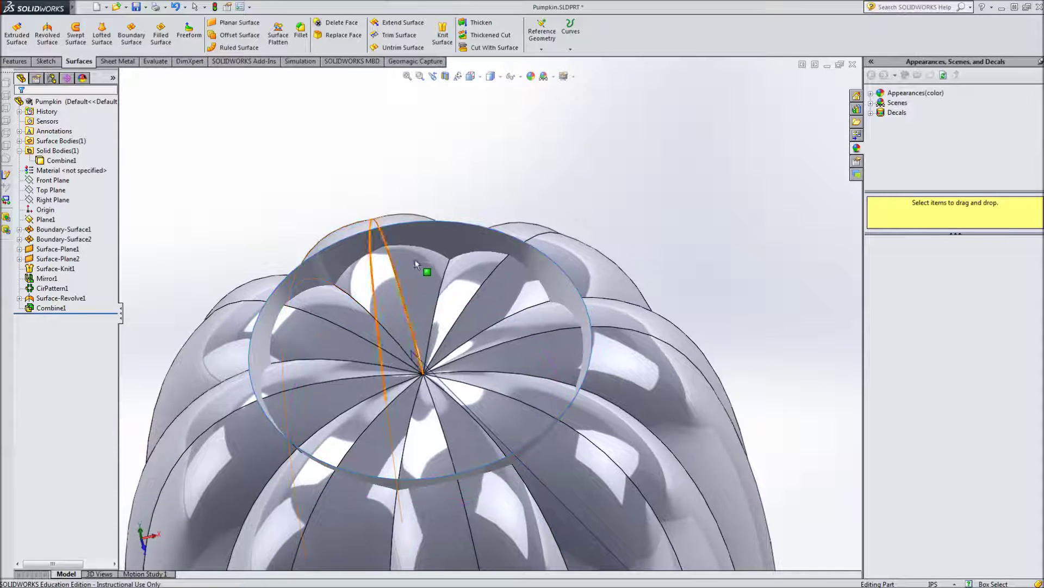
pyautogui.click(421, 243)
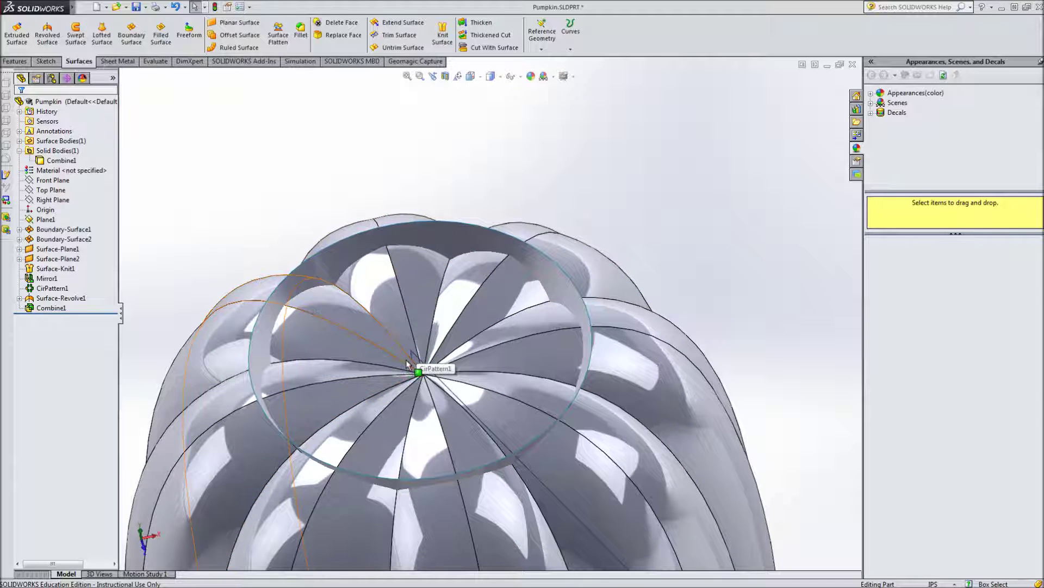
pyautogui.click(56, 299)
pyautogui.press('Escape')
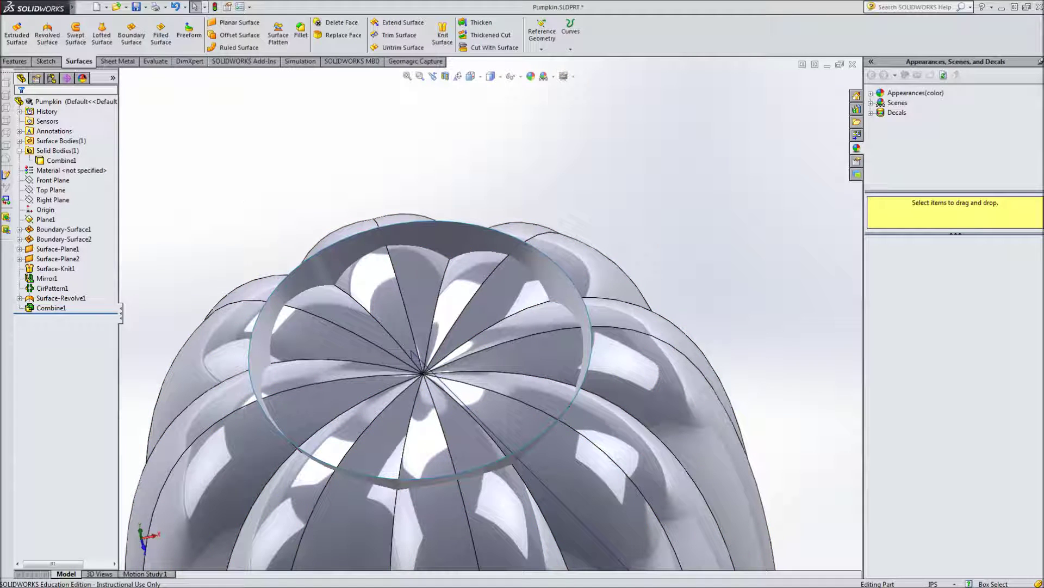
pyautogui.moveTo(455, 160)
pyautogui.mouseDown(button='middle')
pyautogui.moveTo(459, 123)
pyautogui.moveTo(497, 123)
pyautogui.moveTo(464, 121)
pyautogui.mouseUp(button='middle')
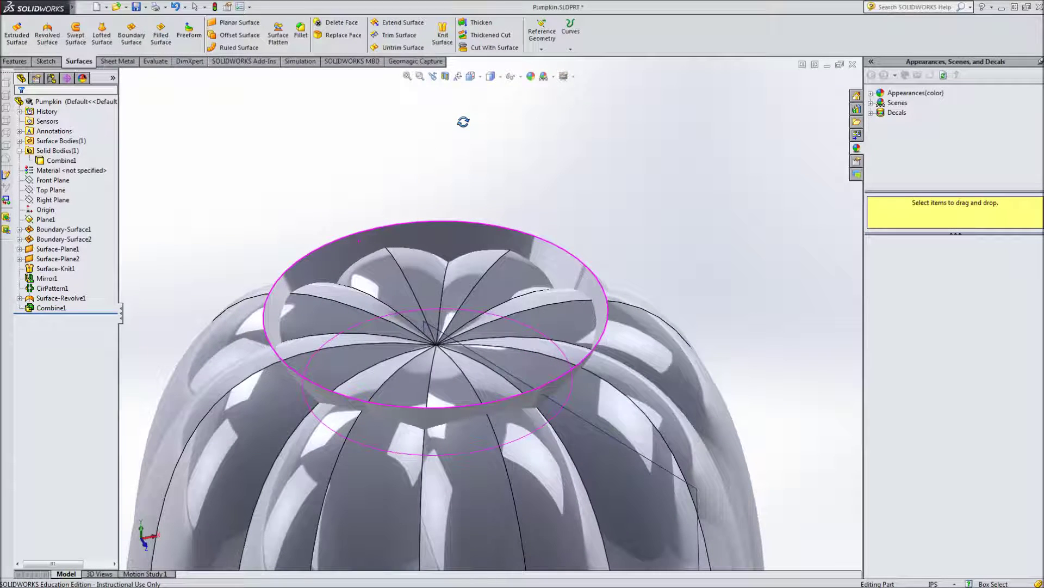
pyautogui.click(441, 237)
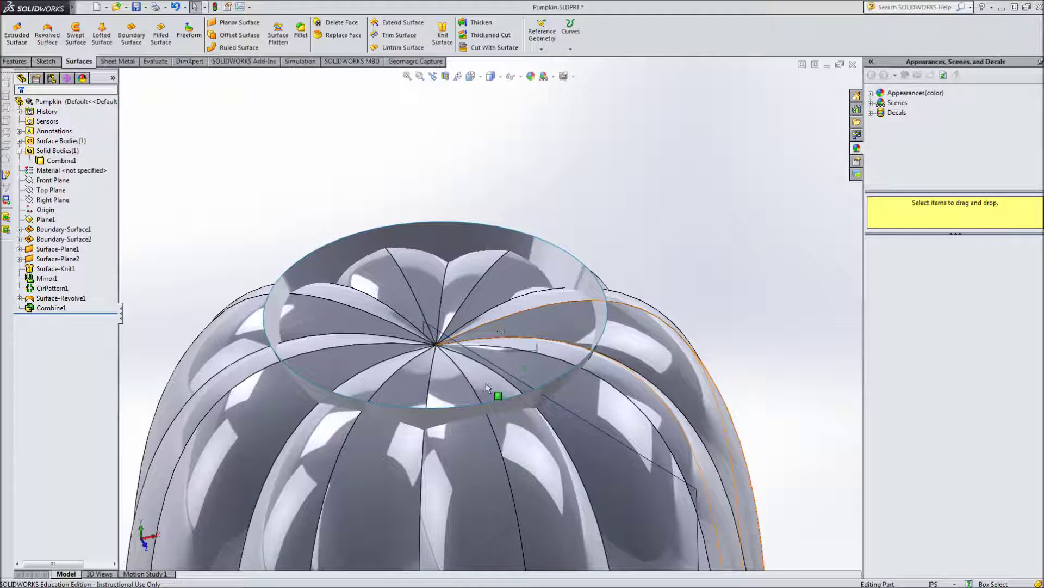
pyautogui.moveTo(464, 410); pyautogui.dragTo(401, 473, button='middle')
pyautogui.scroll(3, 408, 478)
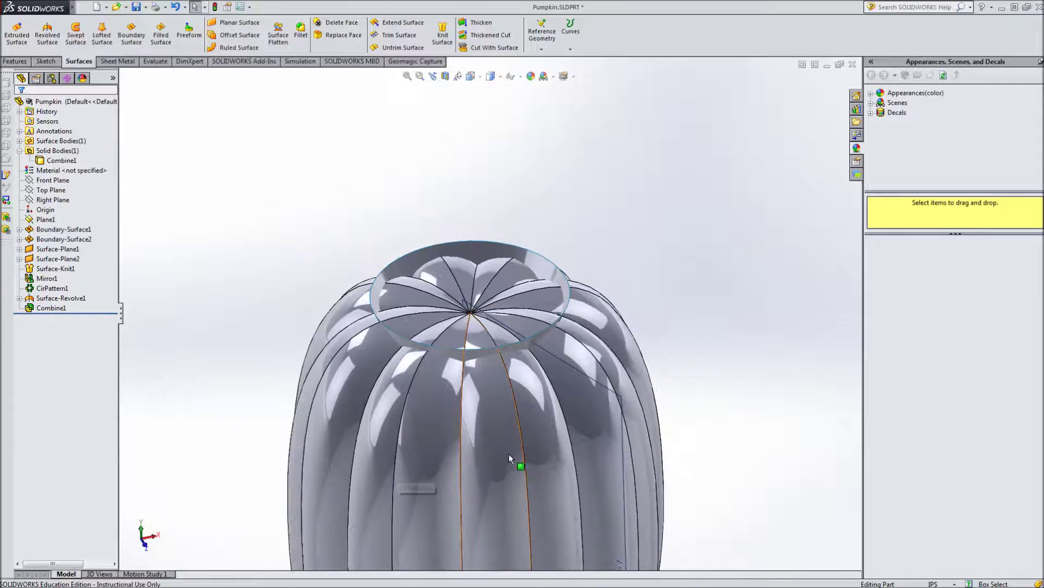
# - Start a Split of the combined pumpkin with the conical Surface-Revolve1 as trim tool and cut all bodies
pyautogui.scroll(-3, 508, 457)
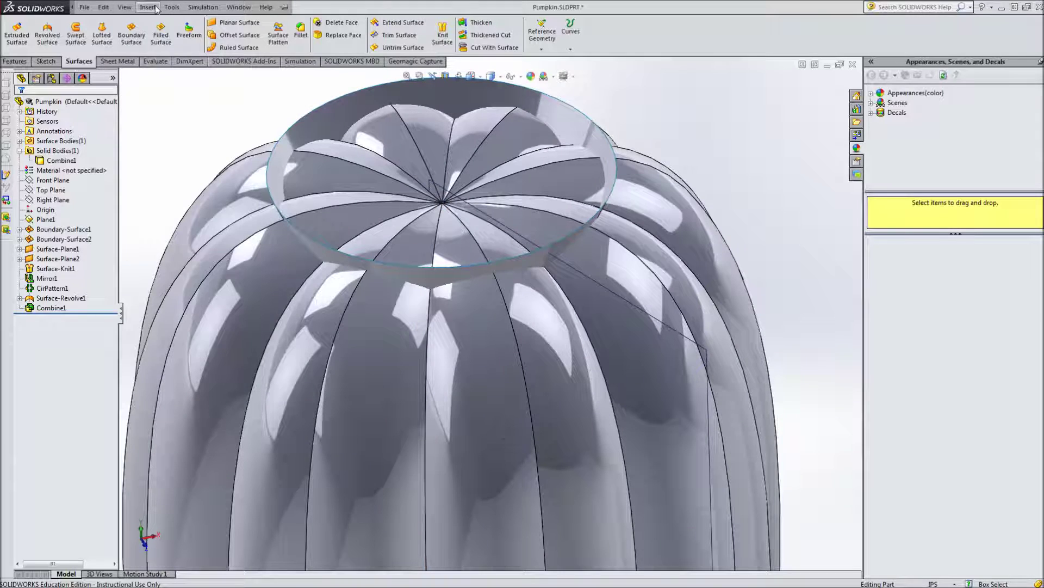
pyautogui.click(148, 8)
pyautogui.moveTo(174, 44)
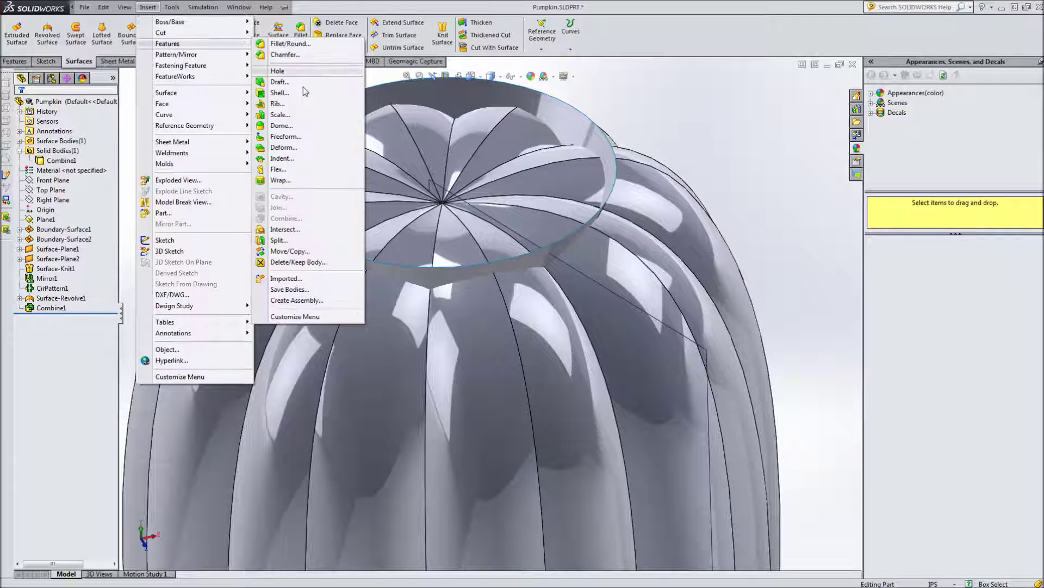
pyautogui.click(295, 238)
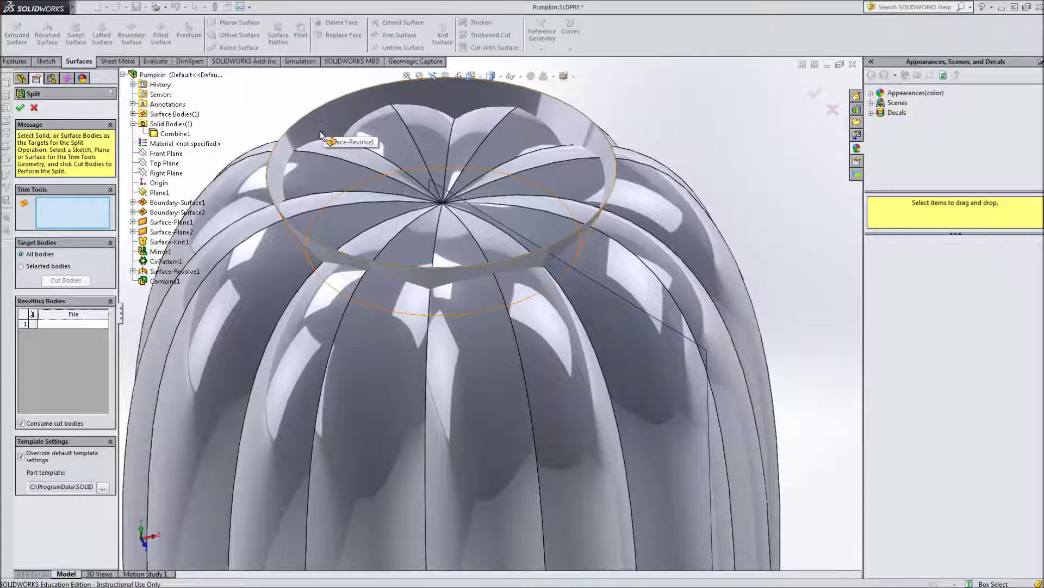
pyautogui.click(171, 271)
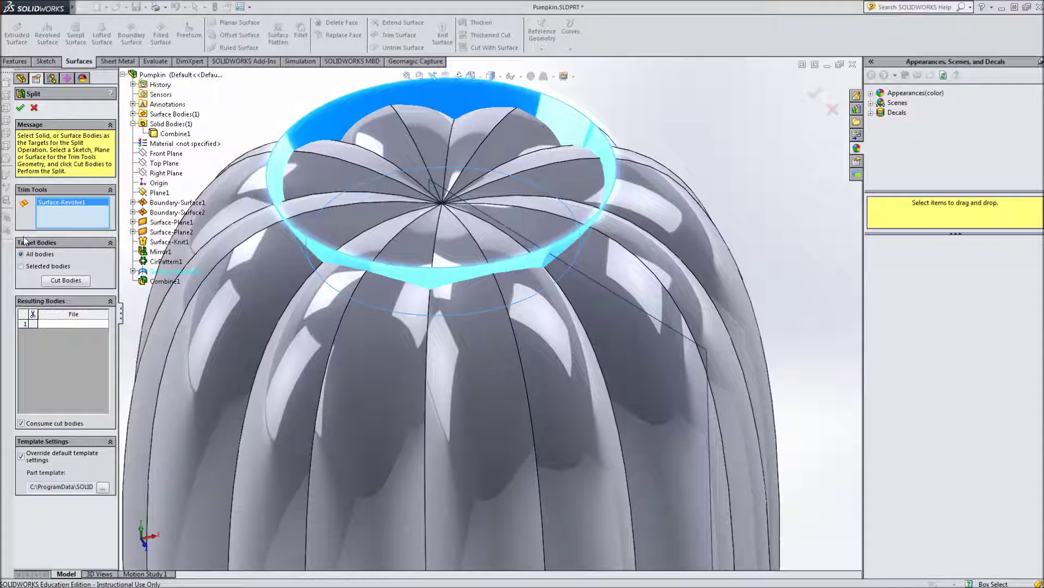
pyautogui.click(59, 282)
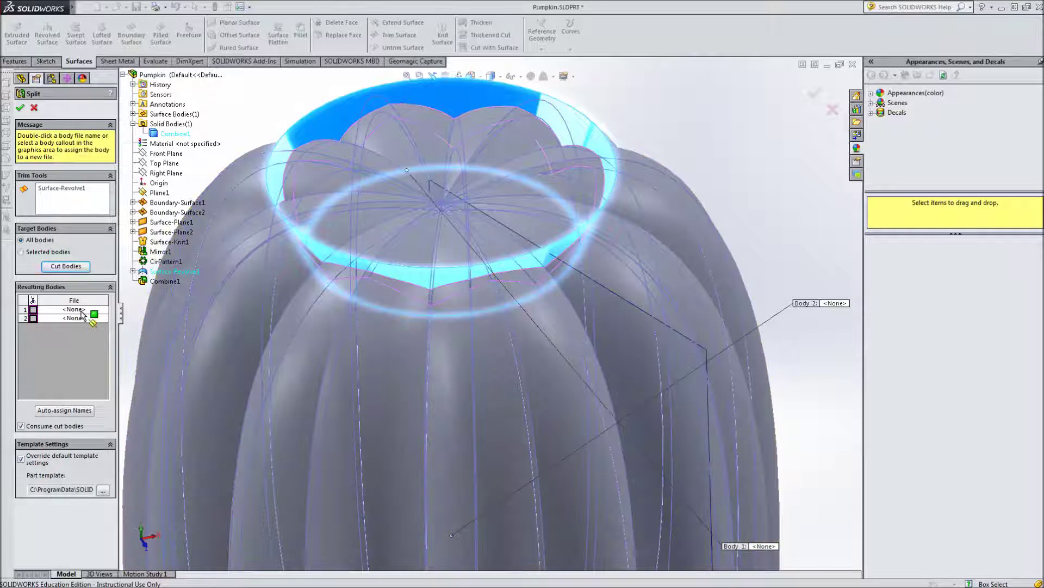
# - Identify the resulting split bodies and assign the lid body to a new part file named Top
pyautogui.click(81, 311)
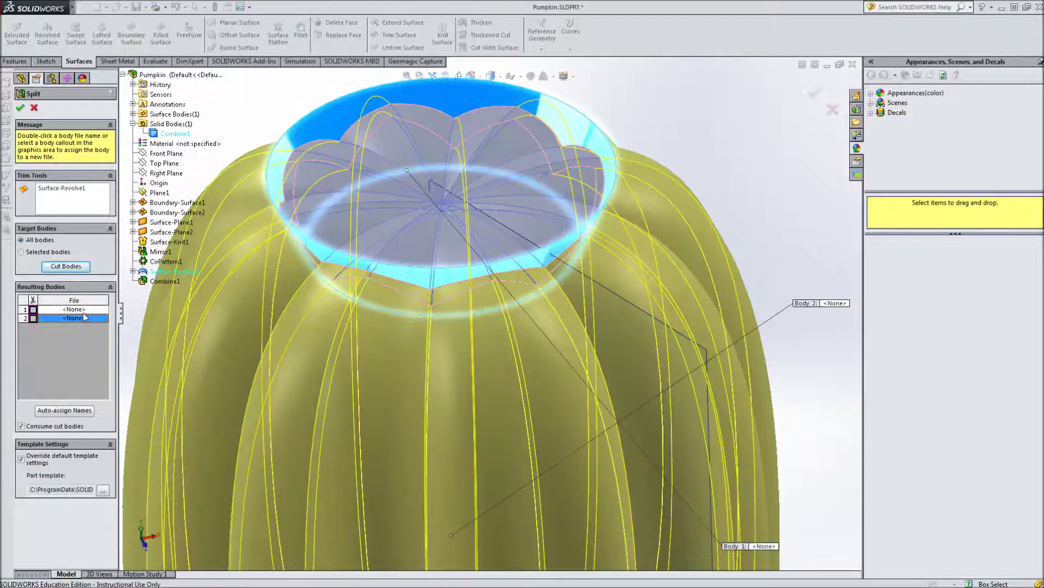
pyautogui.click(80, 311)
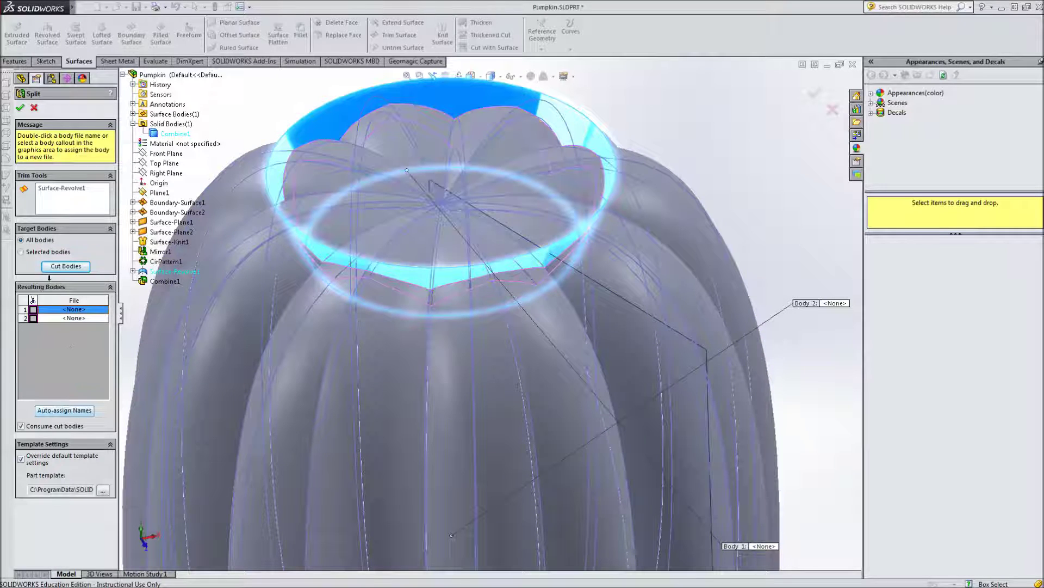
pyautogui.doubleClick(68, 309)
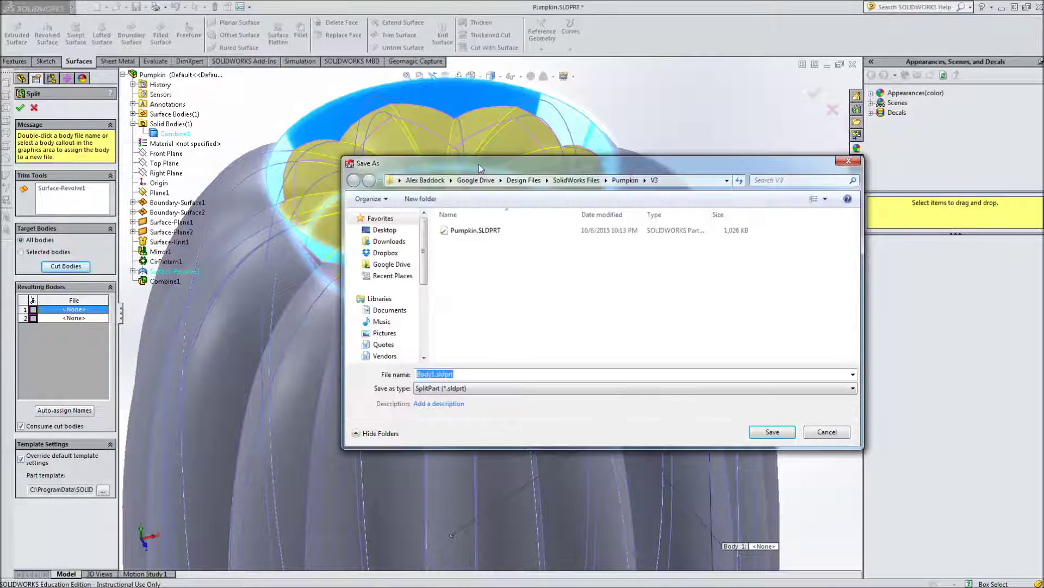
pyautogui.moveTo(480, 167); pyautogui.dragTo(457, 162)
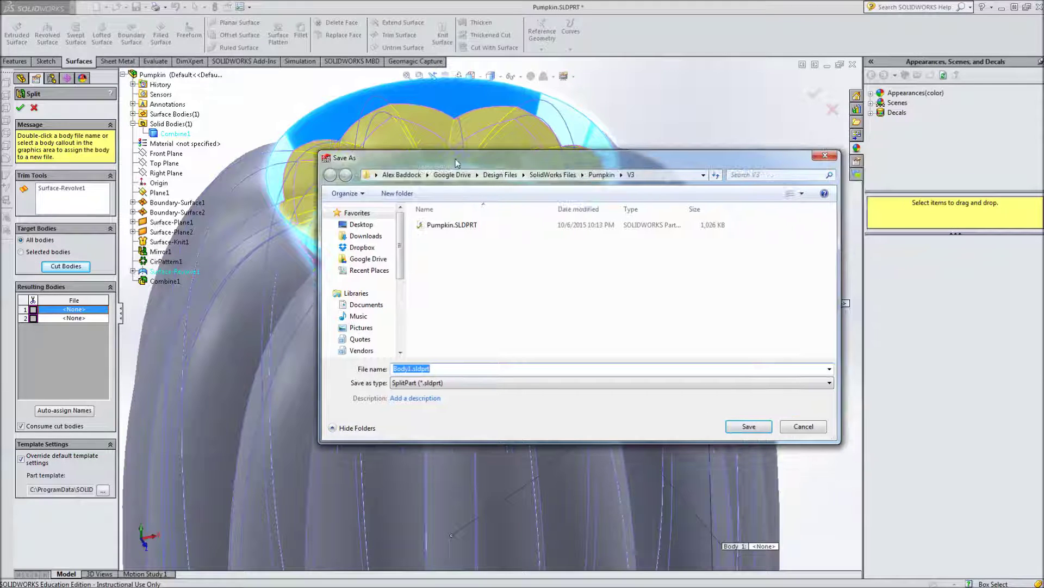
pyautogui.click(411, 369)
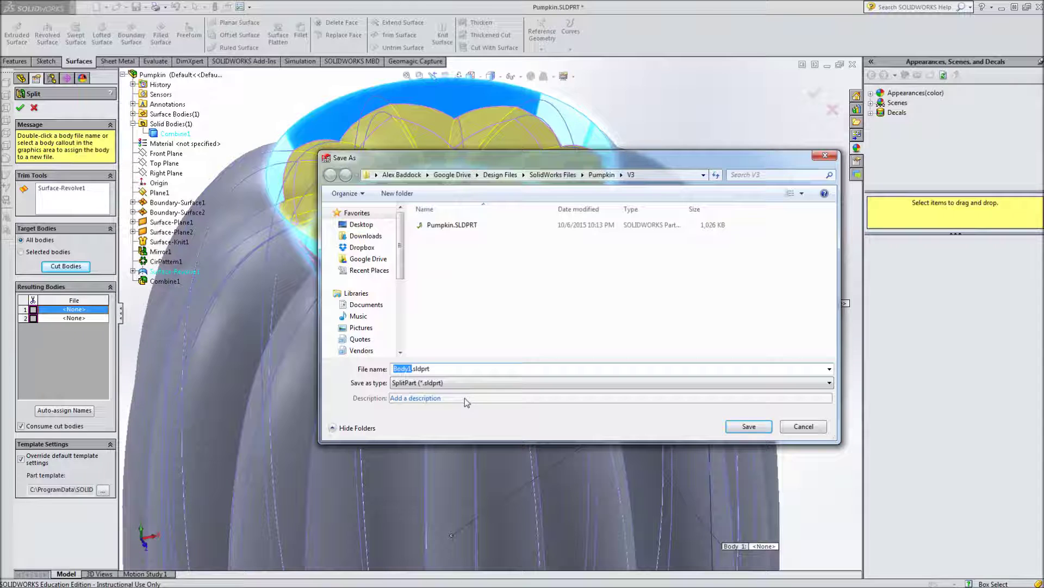
pyautogui.write('Top')
pyautogui.click(749, 426)
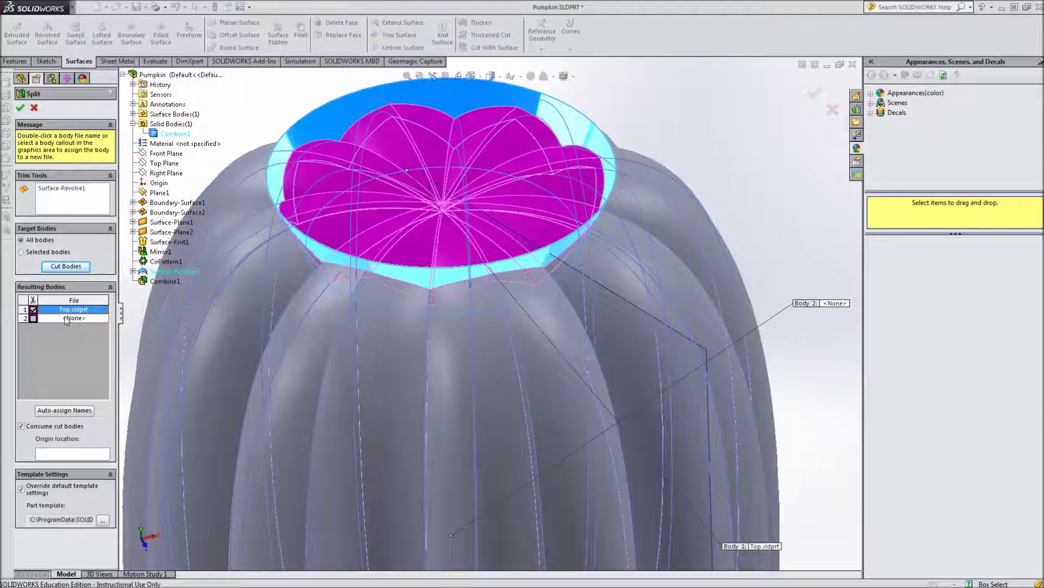
# - Assign the lower pumpkin body to a new part file named Main and complete the split
pyautogui.doubleClick(70, 320)
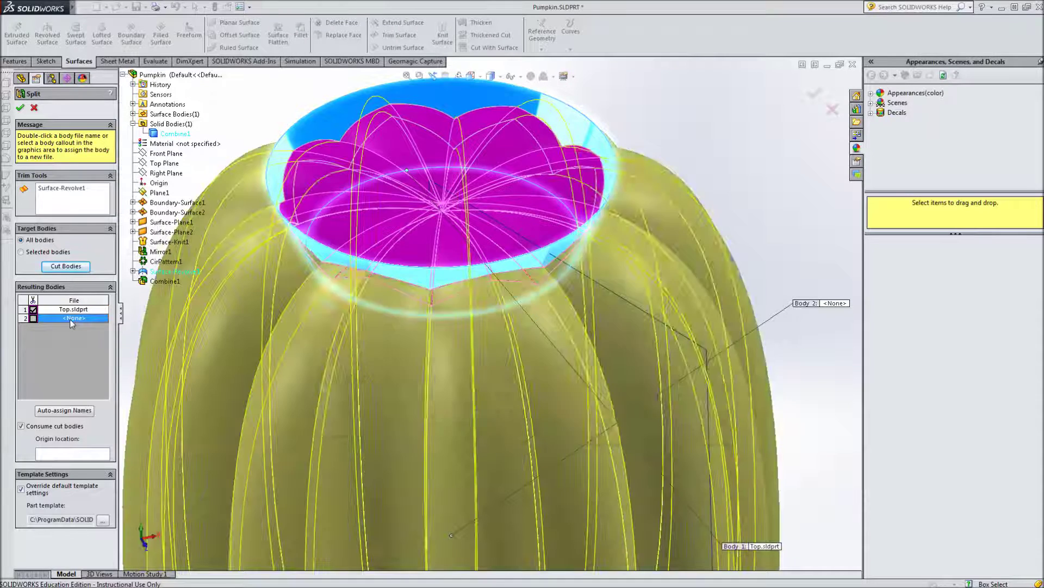
pyautogui.click(411, 368)
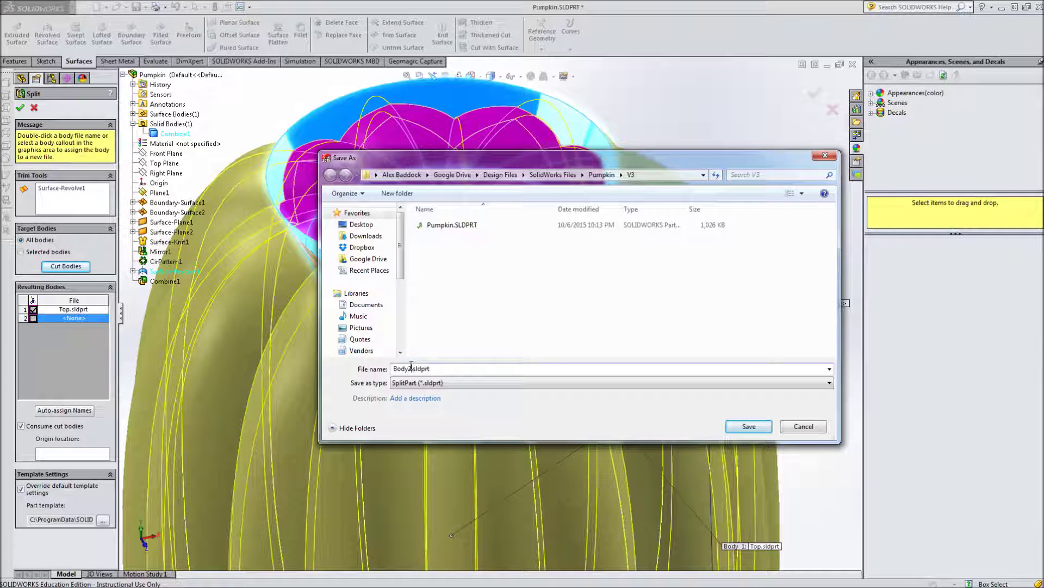
pyautogui.press('BackSpace')
pyautogui.press('BackSpace')
pyautogui.press('BackSpace')
pyautogui.press('BackSpace')
pyautogui.press('BackSpace')
pyautogui.write('Main')
pyautogui.click(760, 430)
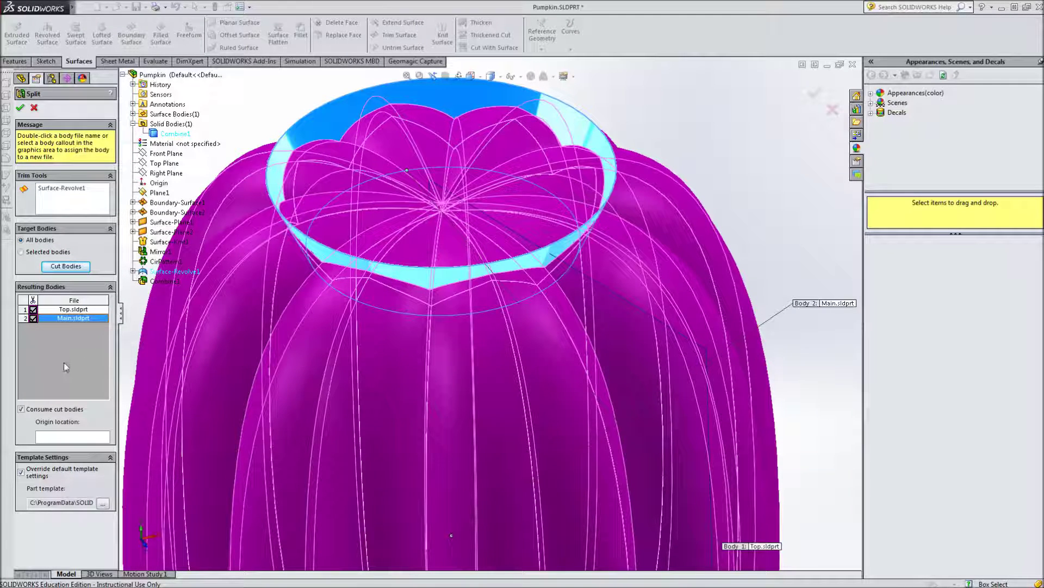
pyautogui.click(20, 109)
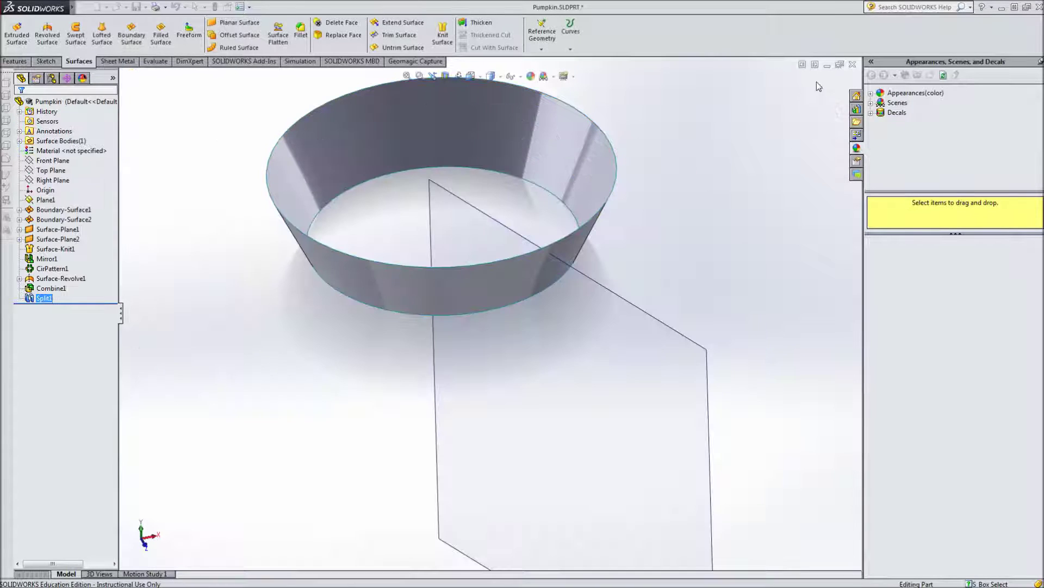
# - Minimize the Pumpkin document and tile the Top and Main part windows side by side to inspect both pieces
pyautogui.keyDown('ctrl'); pyautogui.click(51, 288); pyautogui.keyUp('ctrl')
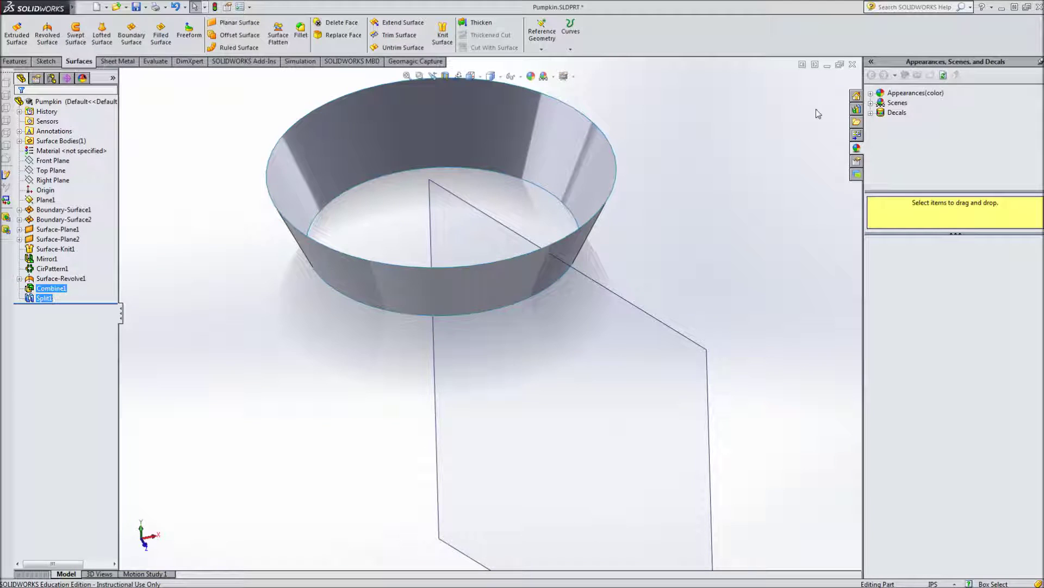
pyautogui.click(827, 64)
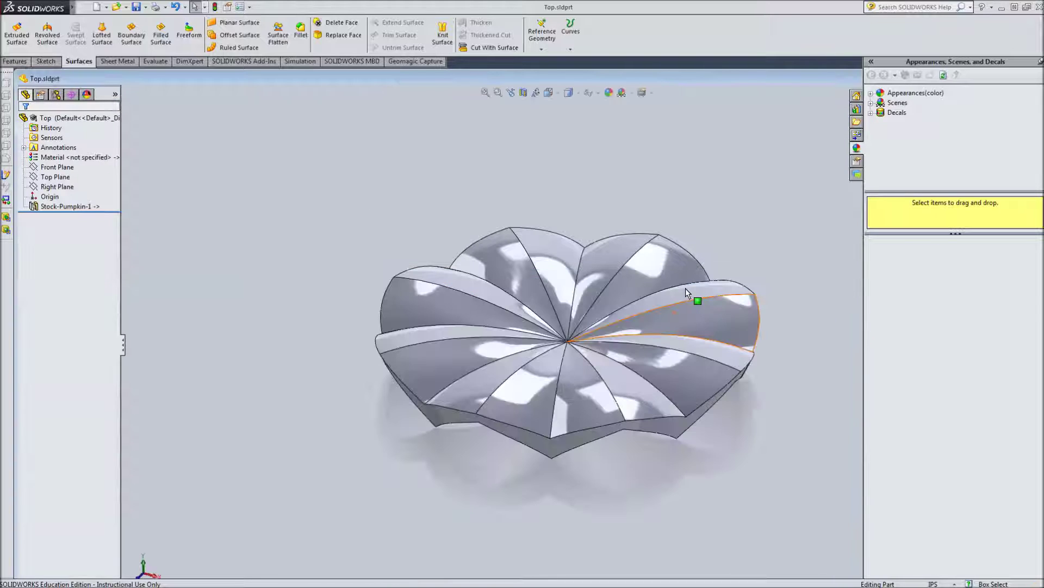
pyautogui.moveTo(772, 78); pyautogui.dragTo(679, 97)
pyautogui.moveTo(806, 100); pyautogui.dragTo(670, 92)
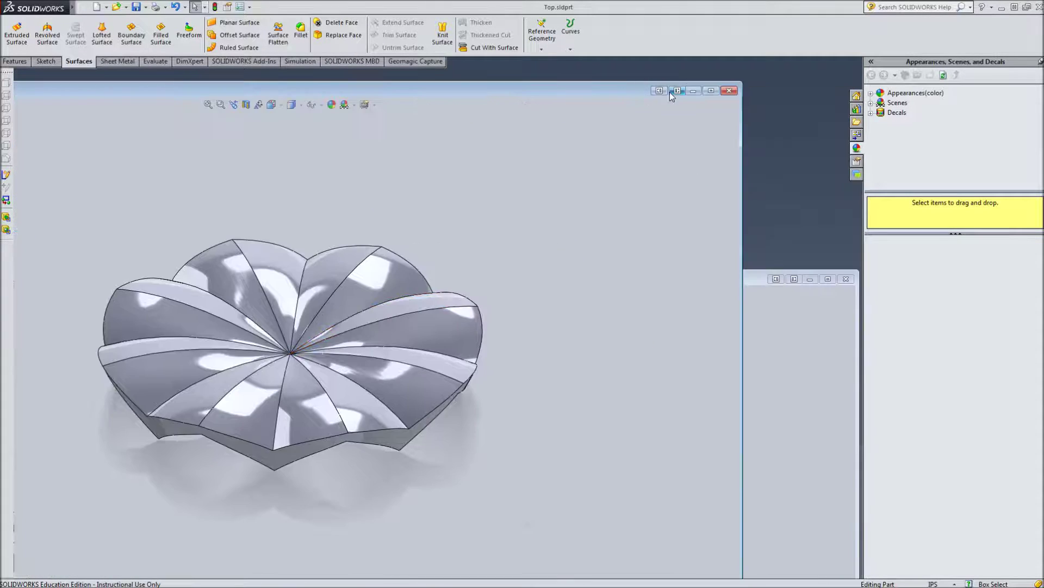
pyautogui.click(696, 98)
pyautogui.moveTo(488, 280); pyautogui.dragTo(490, 189)
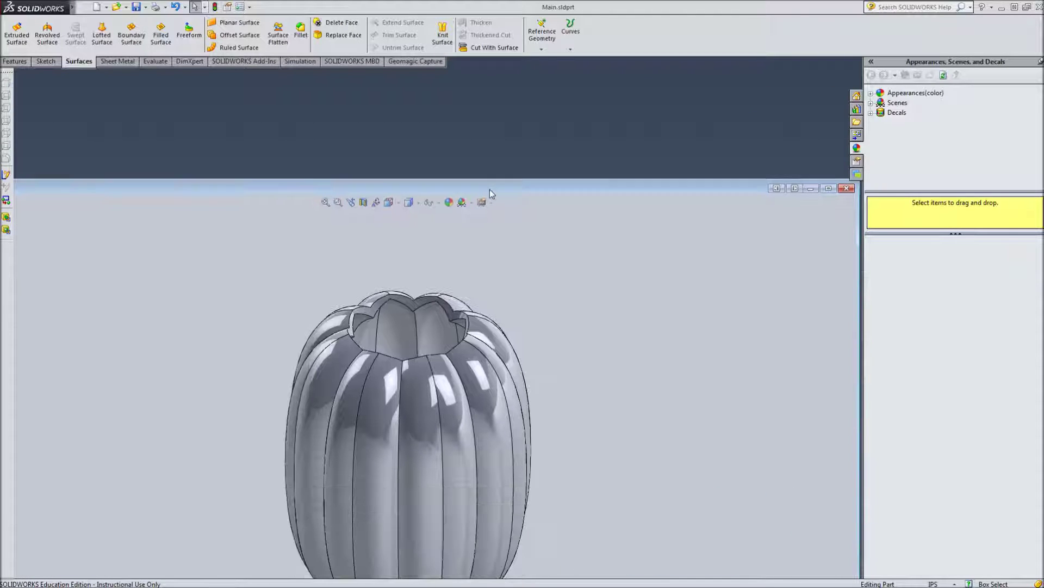
pyautogui.click(796, 188)
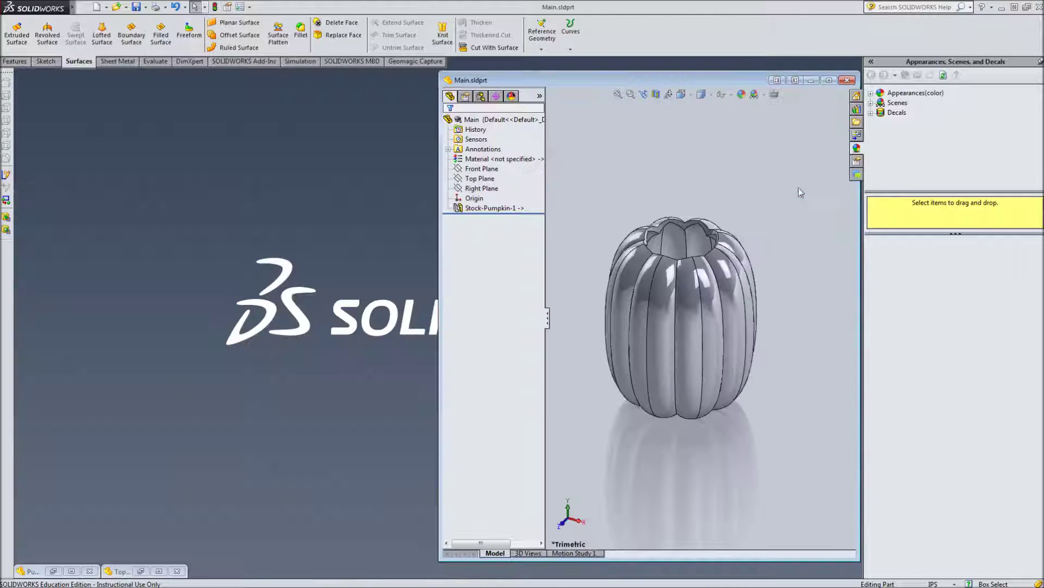
pyautogui.click(141, 571)
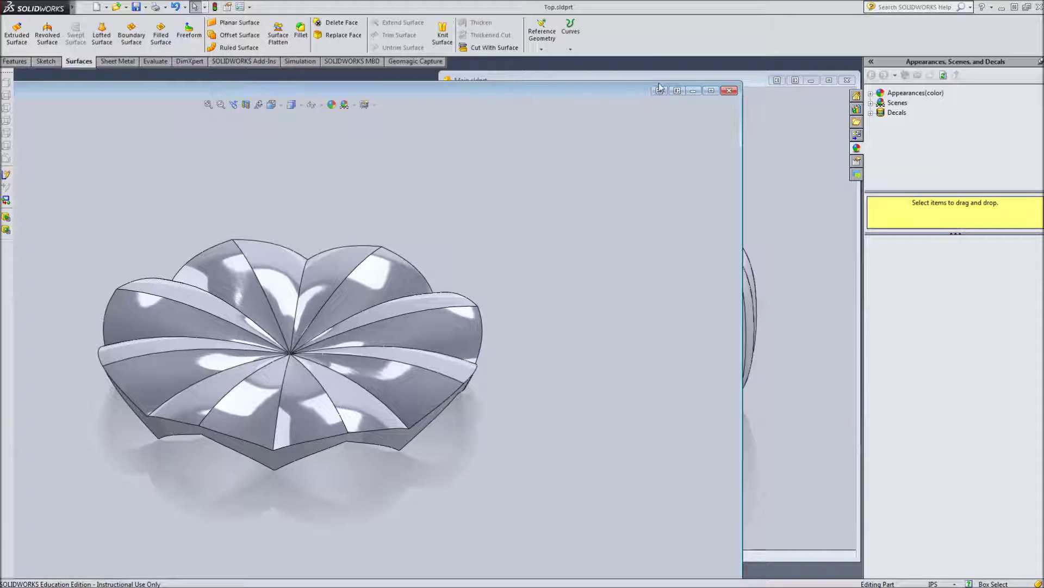
pyautogui.click(660, 90)
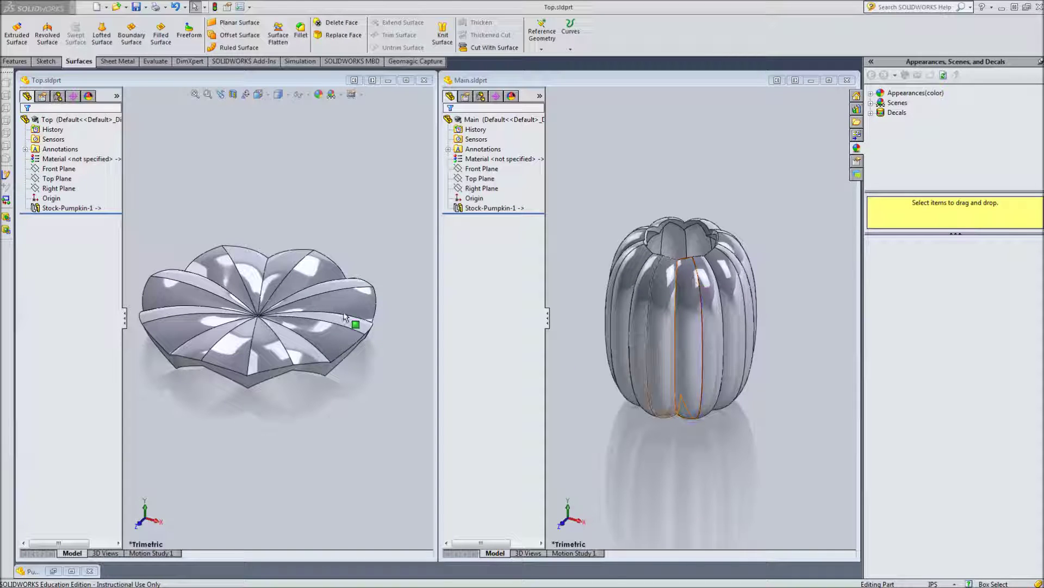
pyautogui.click(255, 322)
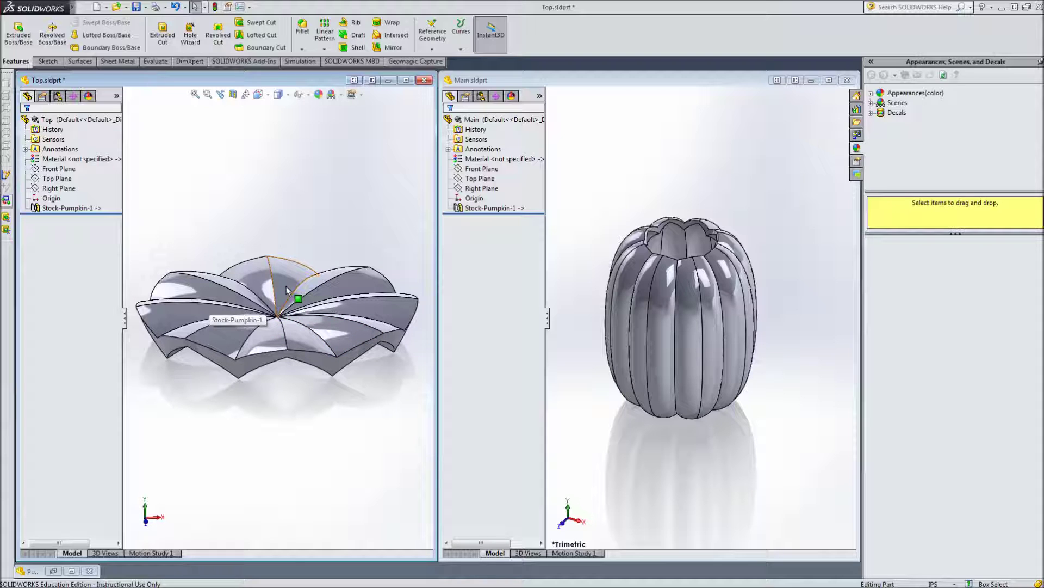
# - Create a new part and sketch a hexagon about 2.47 in across its corners, centred on the origin of the Top Plane
pyautogui.click(97, 7)
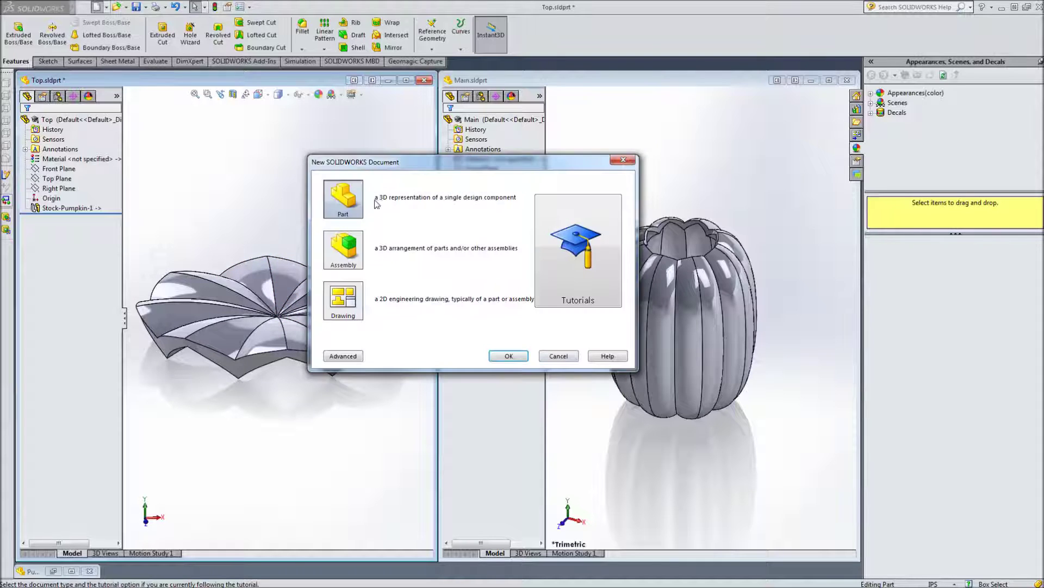
pyautogui.click(507, 355)
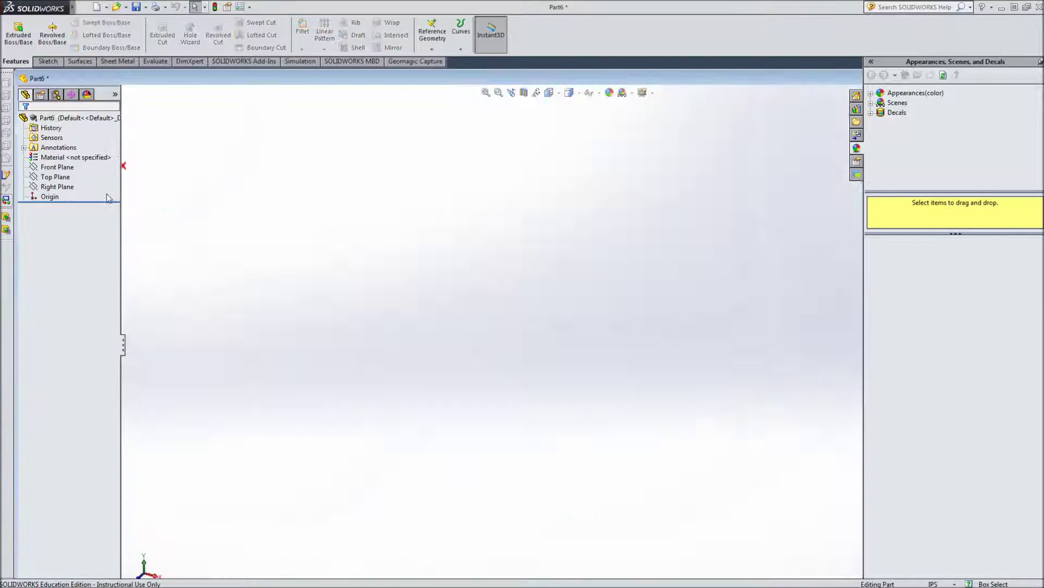
pyautogui.click(44, 178)
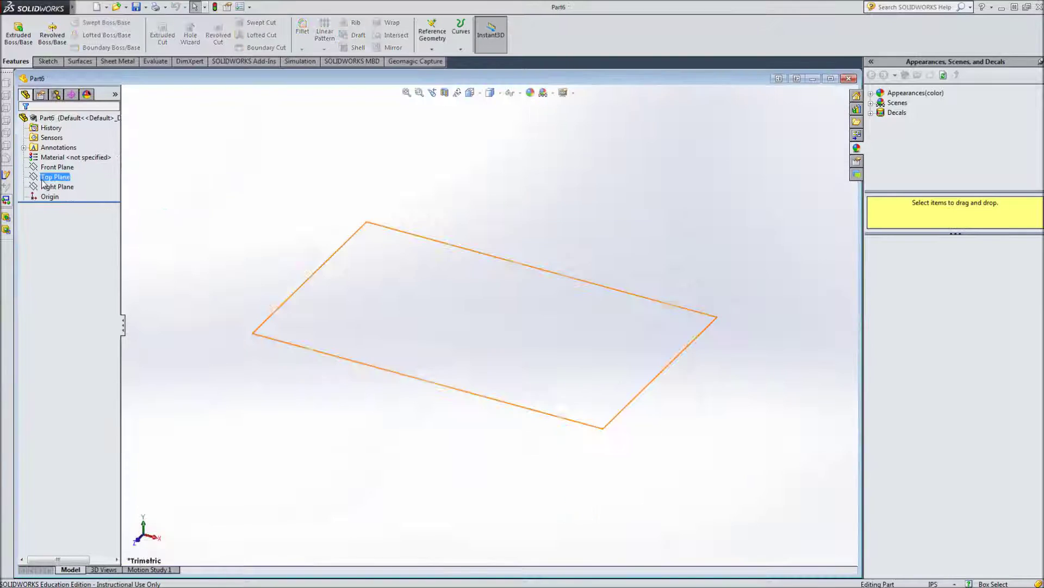
pyautogui.click(470, 92)
pyautogui.click(526, 147)
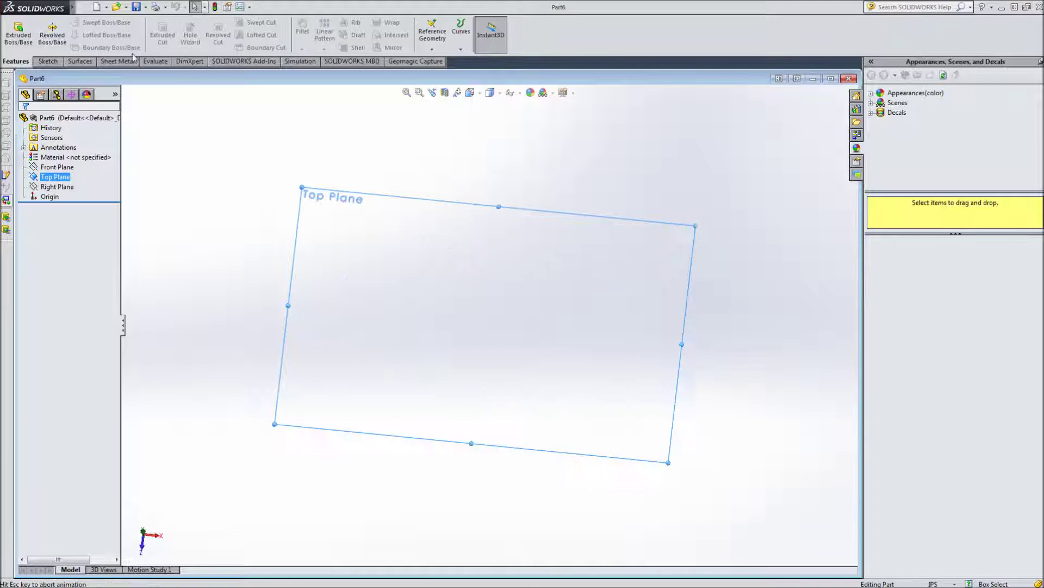
pyautogui.click(46, 61)
pyautogui.click(14, 27)
pyautogui.click(89, 46)
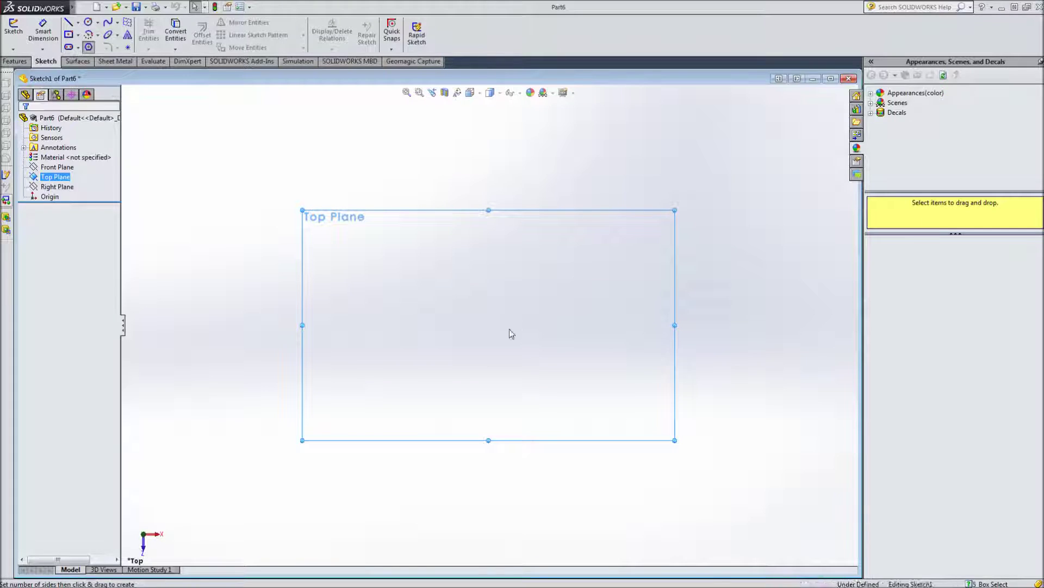
pyautogui.moveTo(488, 325); pyautogui.dragTo(558, 335)
# - Dimension the hexagon's horizontal corner-to-corner width to 1 in and exit the sketch
pyautogui.click(55, 31)
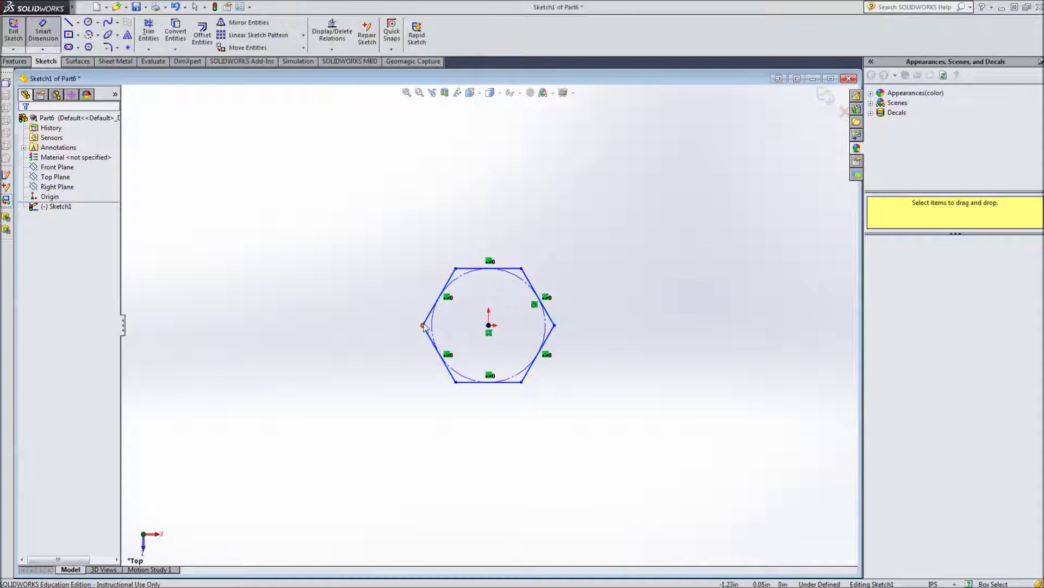
pyautogui.click(552, 325)
pyautogui.click(554, 325)
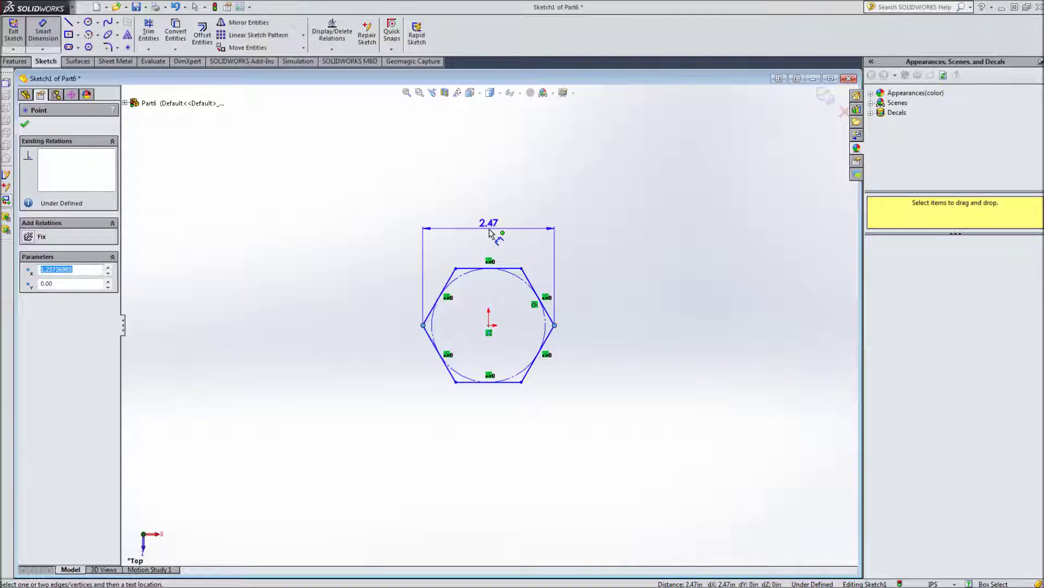
pyautogui.click(489, 229)
pyautogui.press('BackSpace')
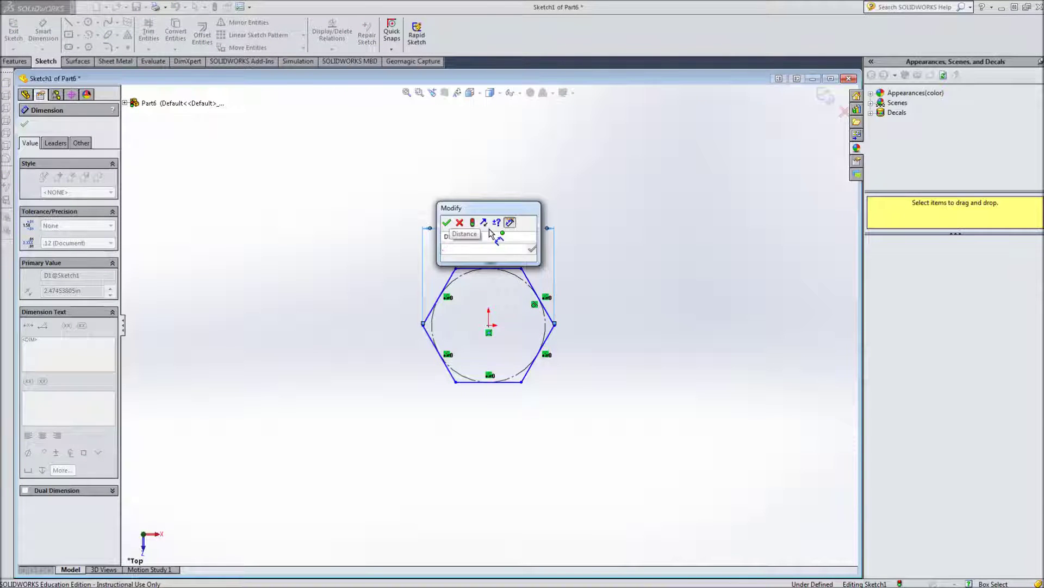
pyautogui.write('1')
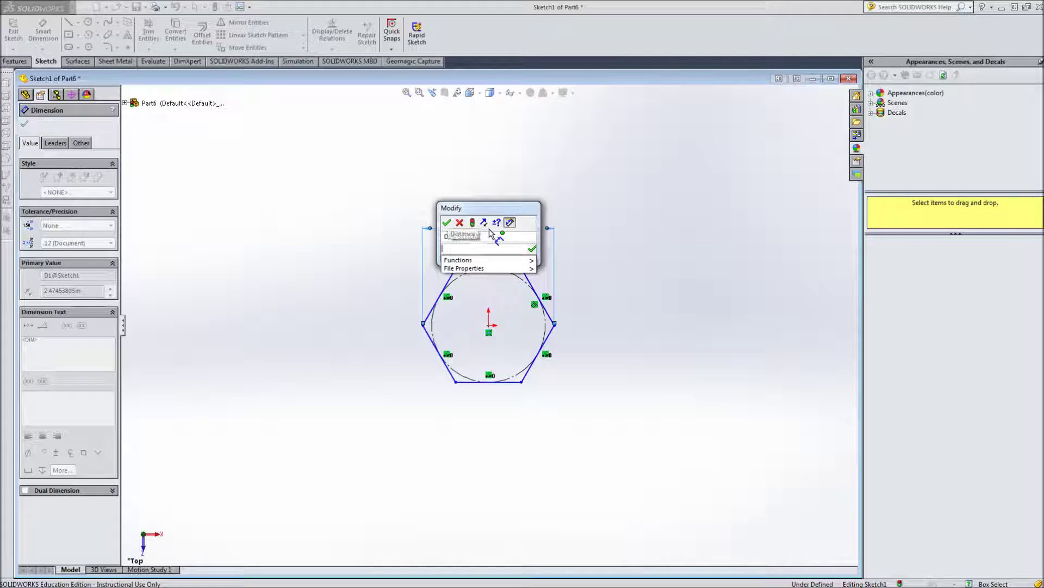
pyautogui.press('Return')
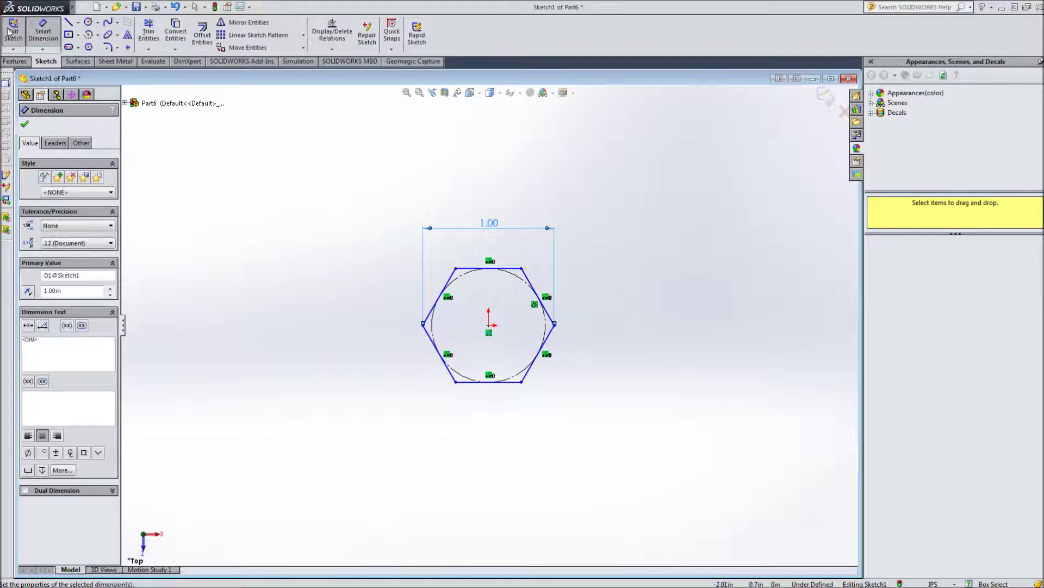
pyautogui.click(14, 31)
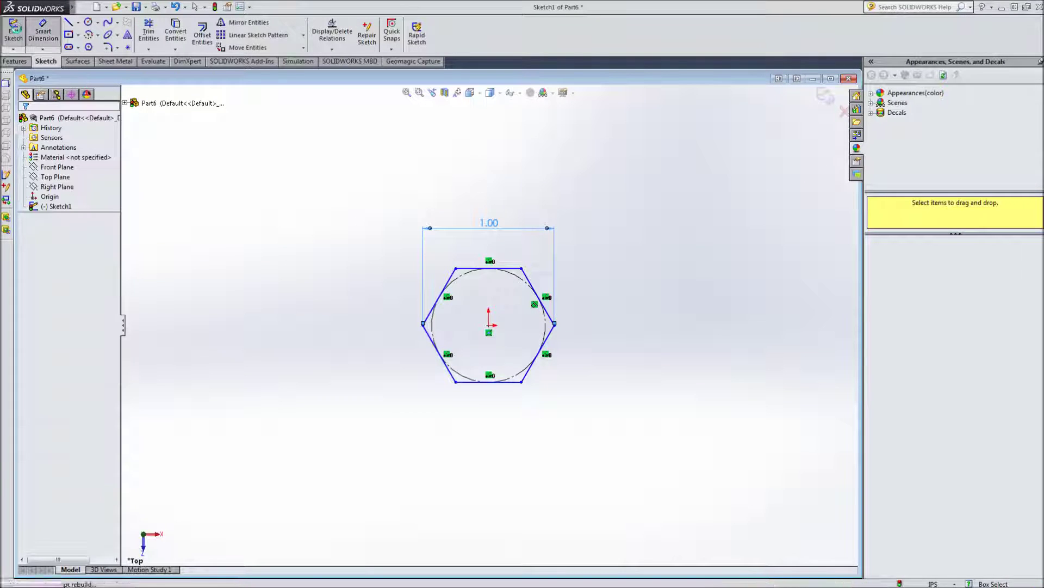
# - Sketch a three-point spline on the Front Plane, starting at the origin and curving upward toward positive X, and exit the sketch
pyautogui.click(54, 167)
pyautogui.click(60, 150)
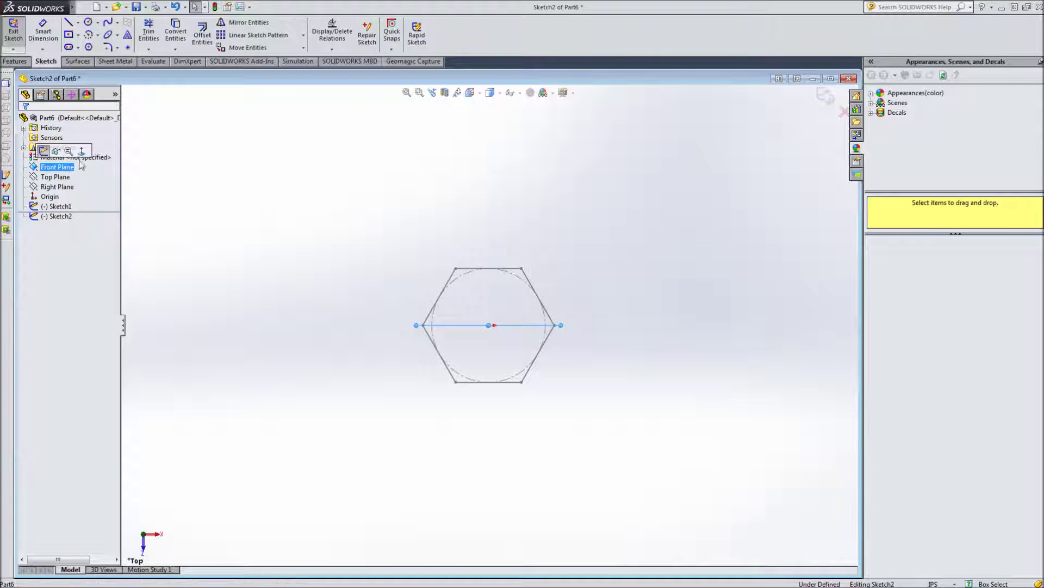
pyautogui.click(77, 150)
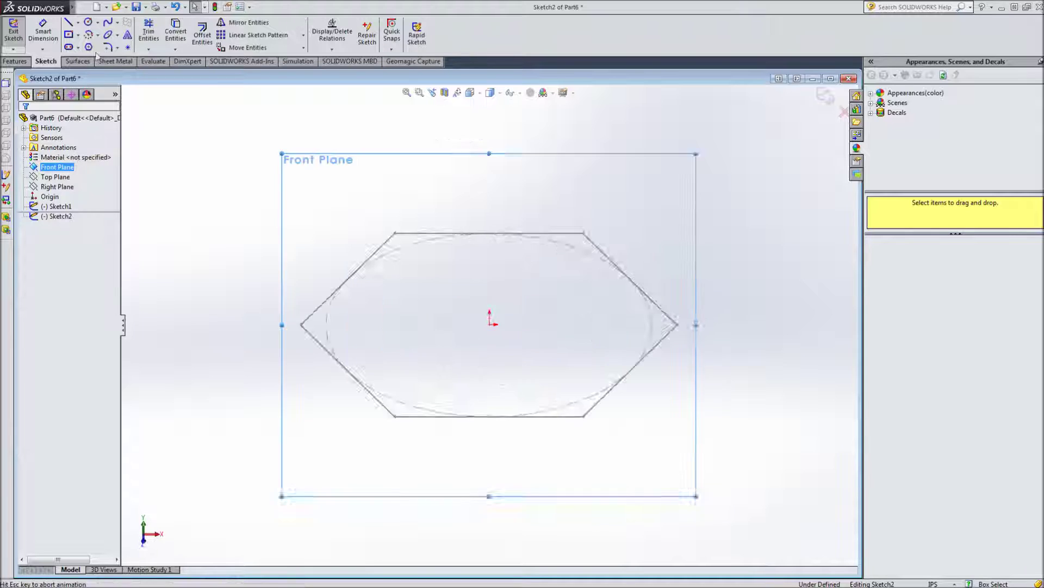
pyautogui.click(111, 24)
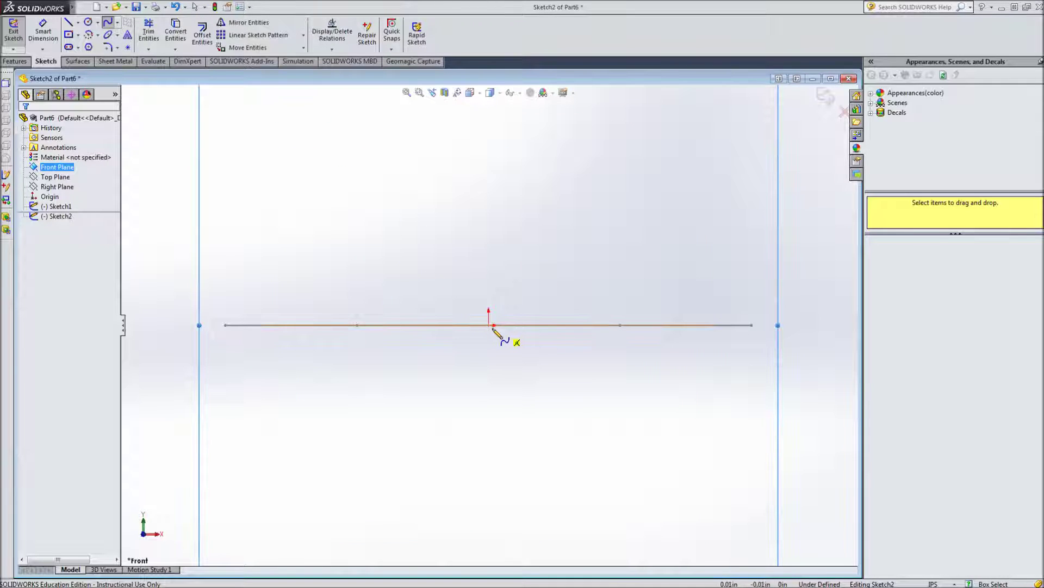
pyautogui.press('z')
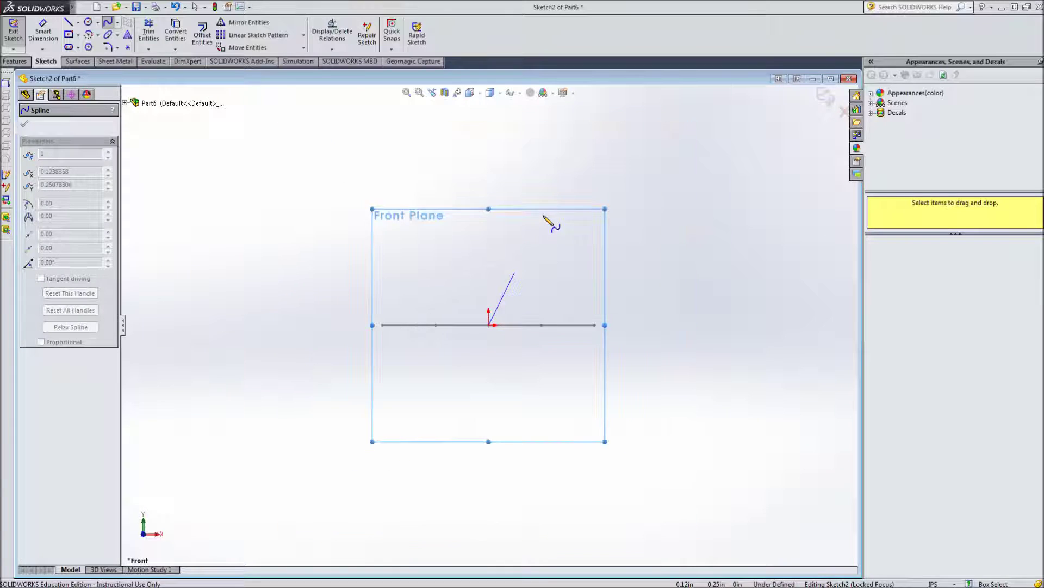
pyautogui.click(488, 197)
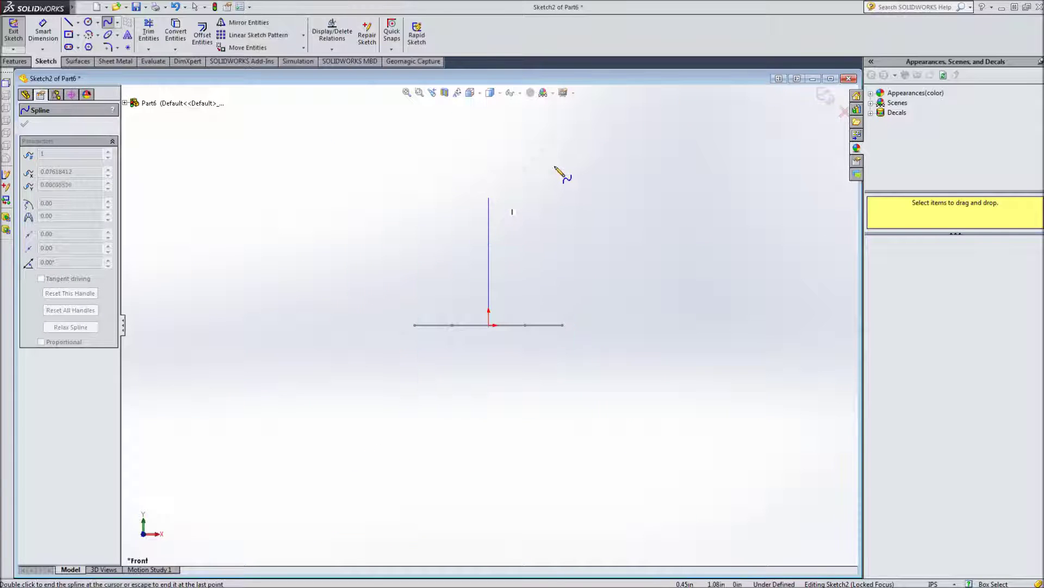
pyautogui.doubleClick(570, 143)
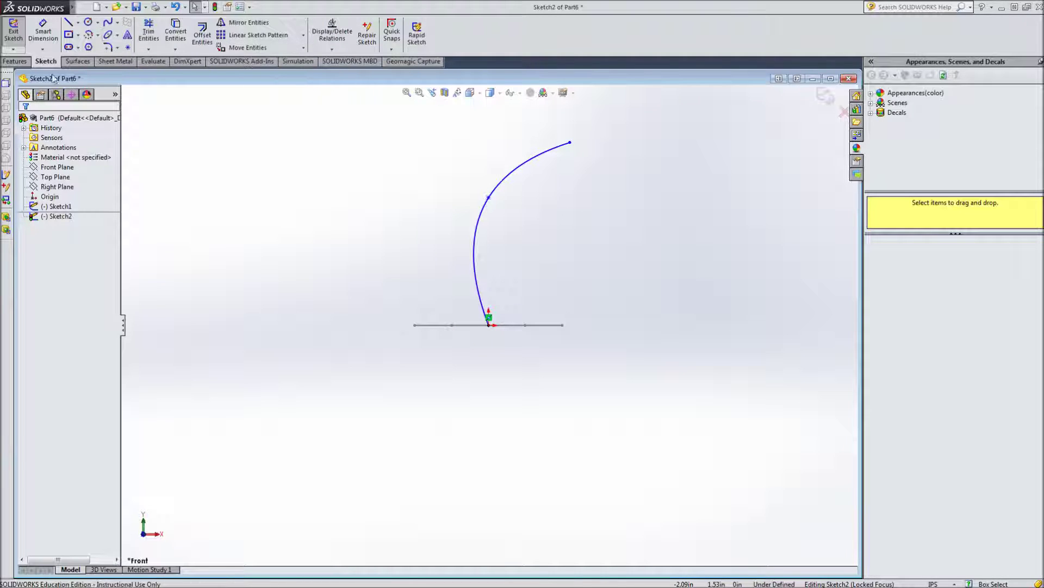
pyautogui.click(13, 34)
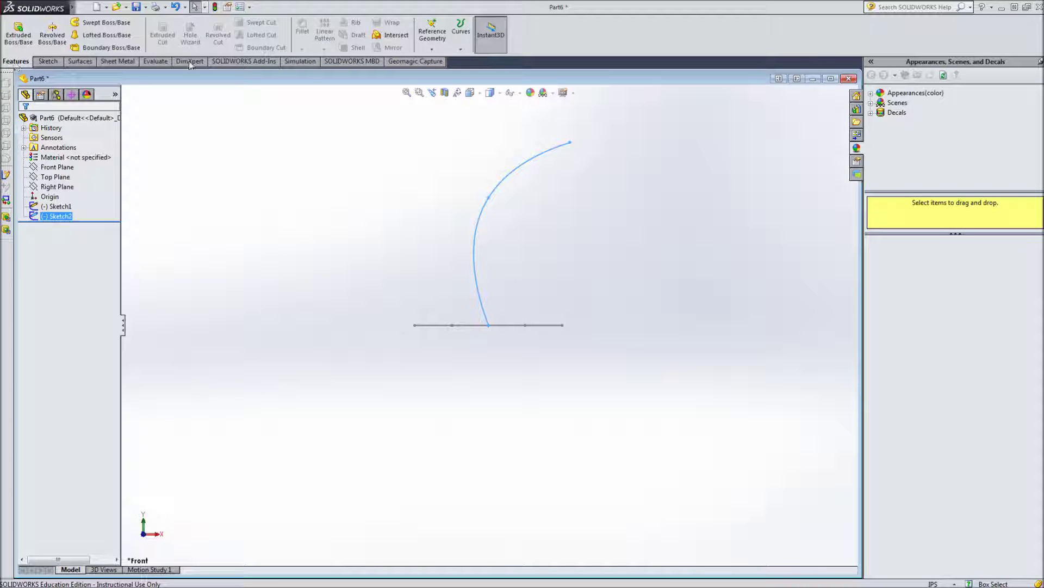
# - Create a reference plane through the spline's upper endpoint, perpendicular to the spline
pyautogui.click(431, 48)
pyautogui.click(436, 61)
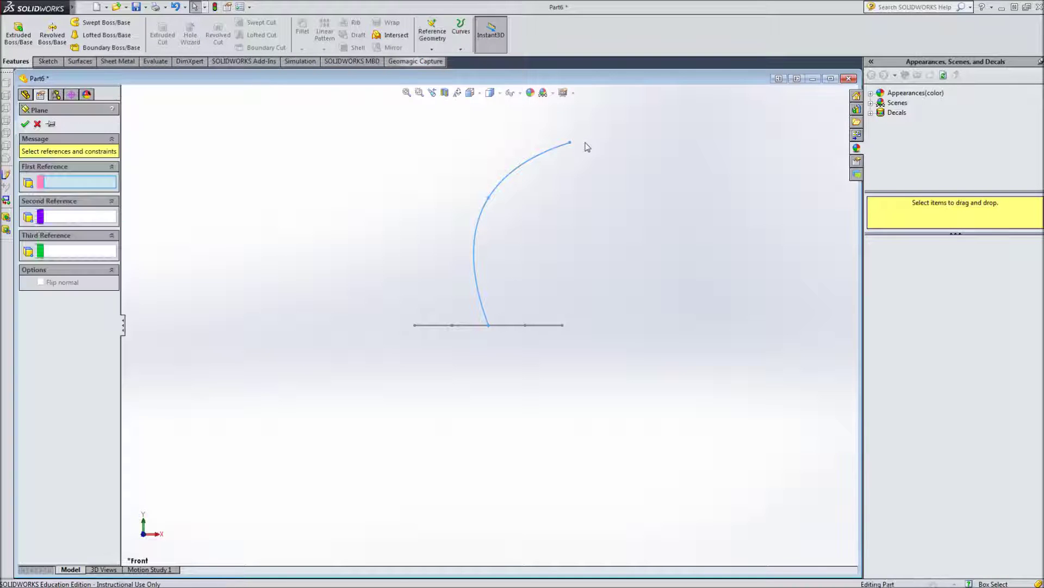
pyautogui.click(570, 143)
pyautogui.click(564, 147)
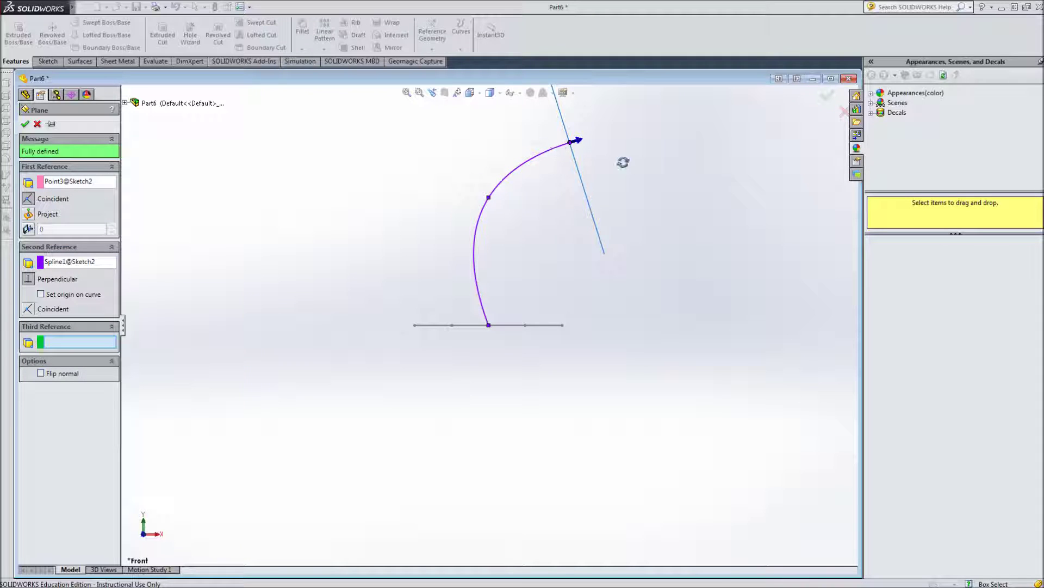
pyautogui.moveTo(622, 161); pyautogui.dragTo(608, 165, button='middle')
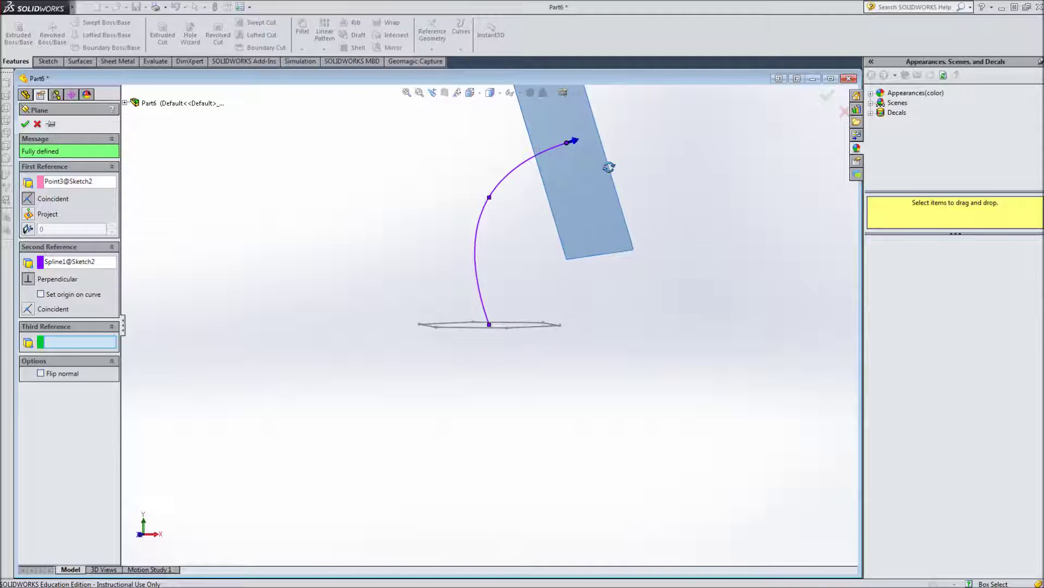
pyautogui.click(25, 124)
# - Sketch a hexagon with an inscribed circle about 0.29 in across on the new plane, centred on the spline's upper end, and exit the sketch
pyautogui.click(601, 192)
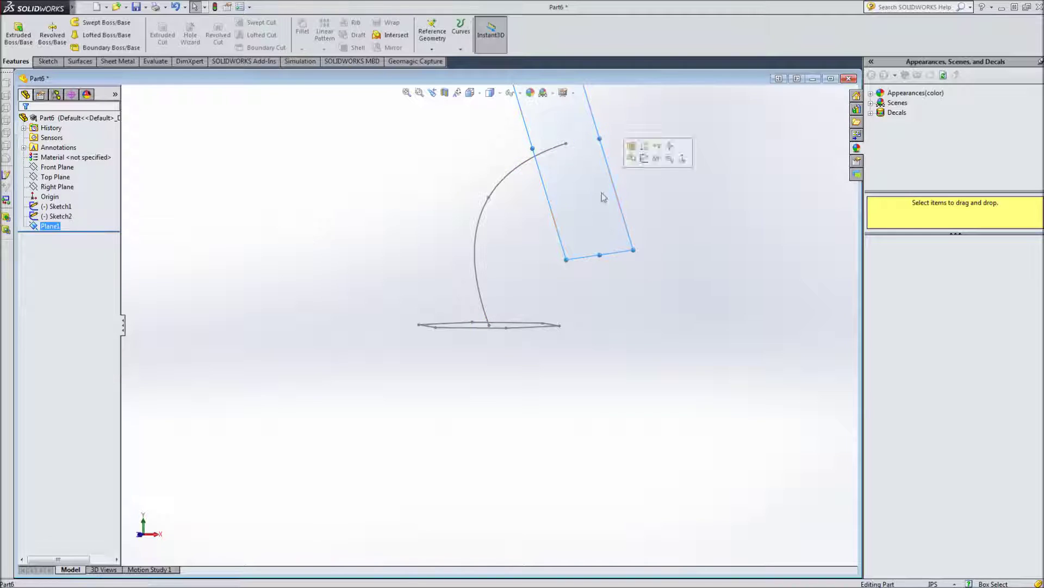
pyautogui.click(470, 93)
pyautogui.click(525, 148)
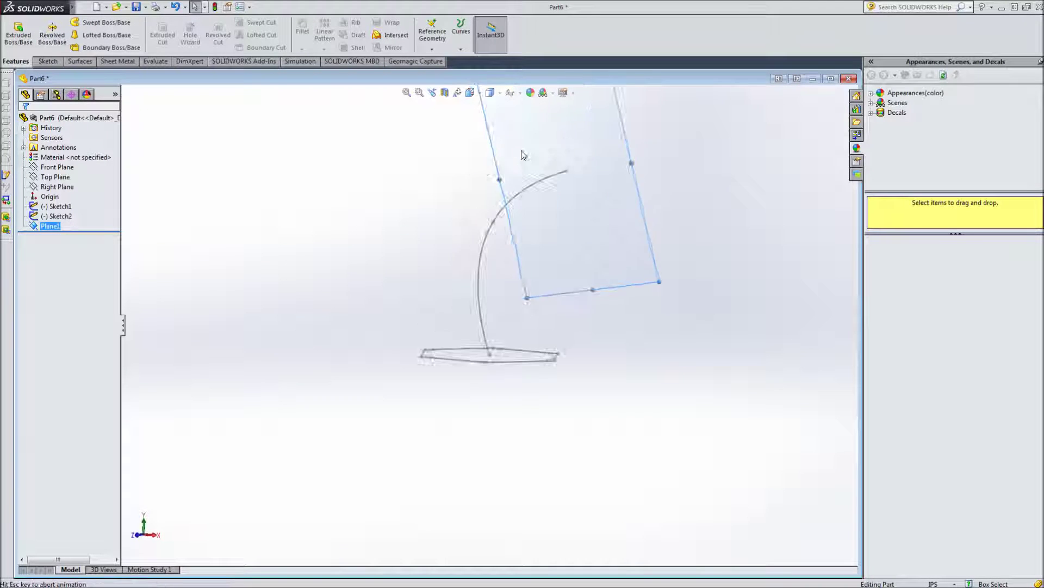
pyautogui.click(53, 62)
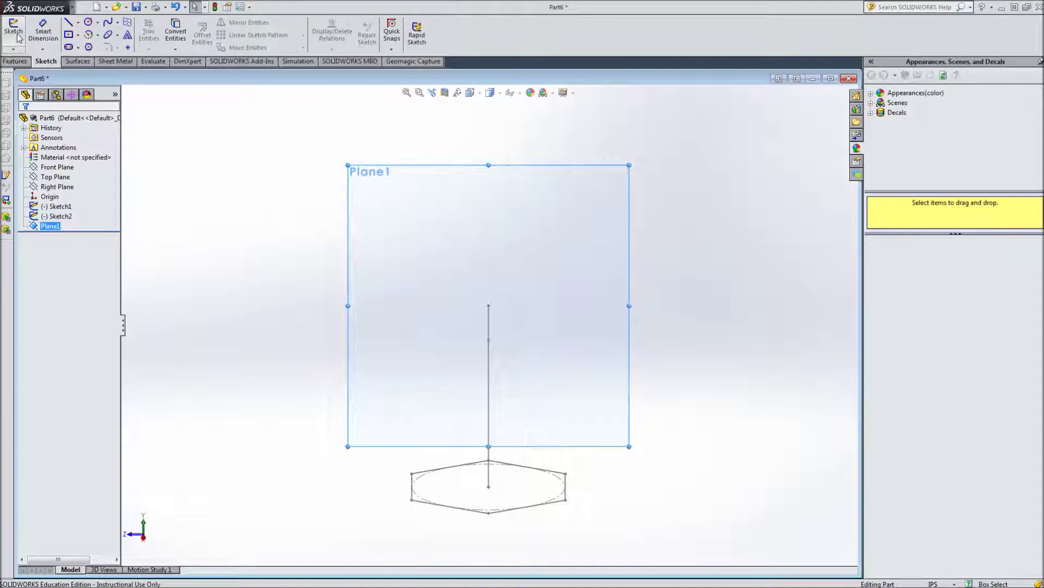
pyautogui.click(14, 30)
pyautogui.click(89, 46)
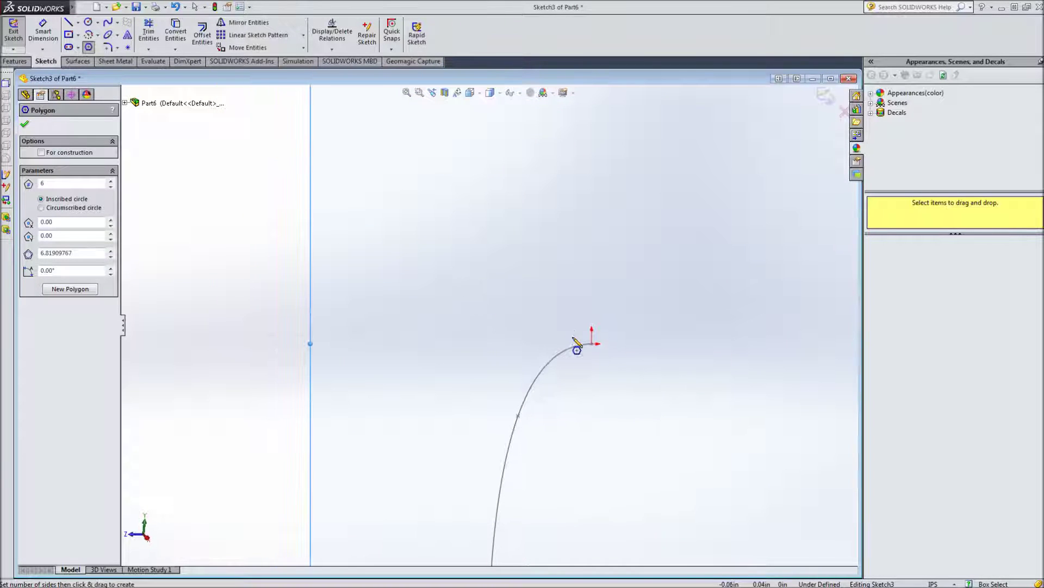
pyautogui.moveTo(591, 343)
pyautogui.mouseDown()
pyautogui.moveTo(622, 332)
pyautogui.moveTo(656, 344)
pyautogui.mouseUp()
pyautogui.press('f')
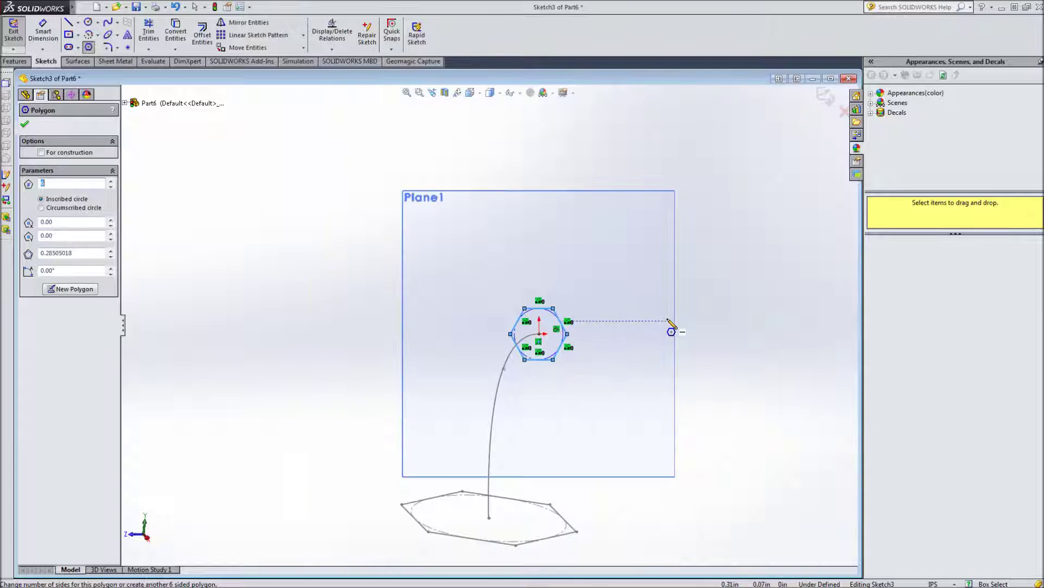
pyautogui.hotkey('ctrl', 'b')
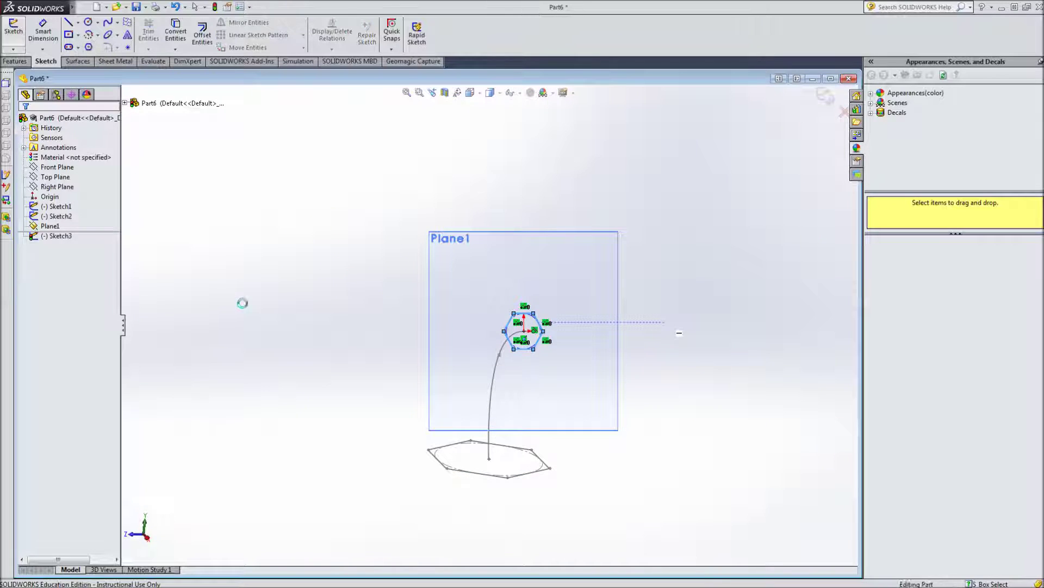
# - Sketch an outer three-point spline on the Front Plane from the base hexagon's negative-X corner to the small hexagon's upper edge, and exit the sketch
pyautogui.moveTo(240, 310)
pyautogui.mouseDown(button='middle')
pyautogui.moveTo(301, 287)
pyautogui.moveTo(326, 301)
pyautogui.moveTo(337, 336)
pyautogui.moveTo(321, 336)
pyautogui.mouseUp(button='middle')
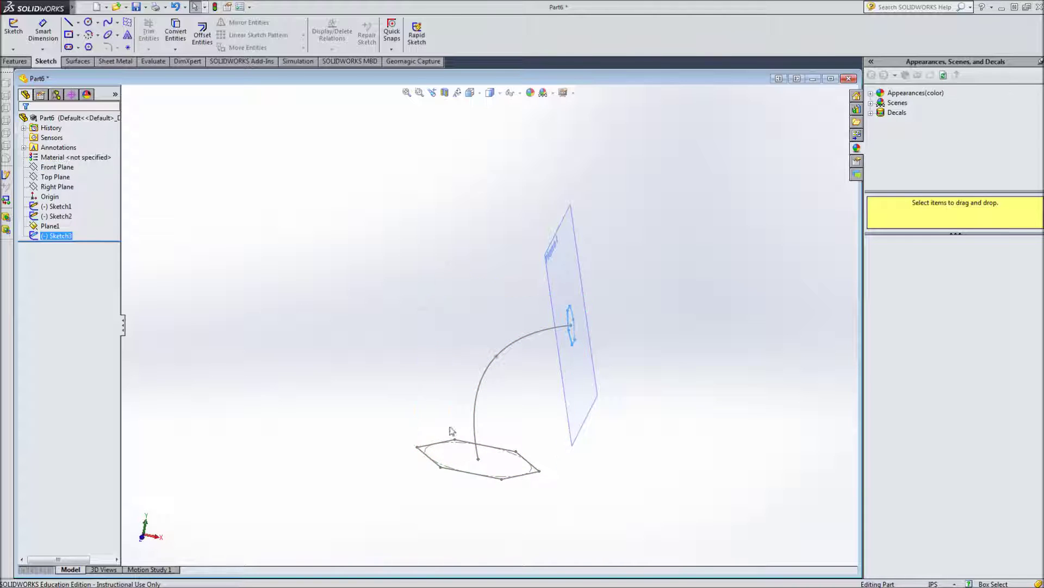
pyautogui.click(473, 94)
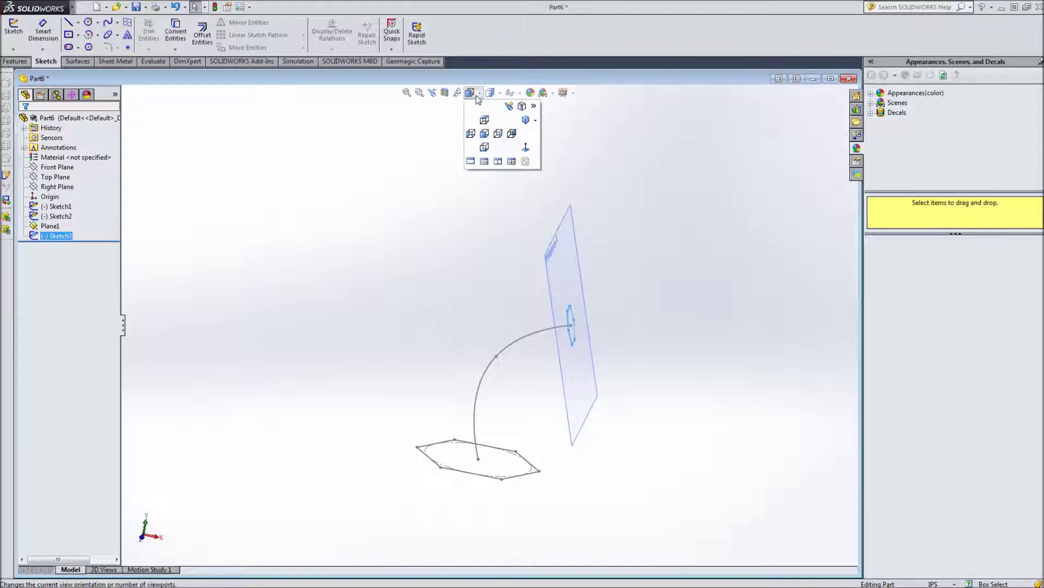
pyautogui.click(58, 168)
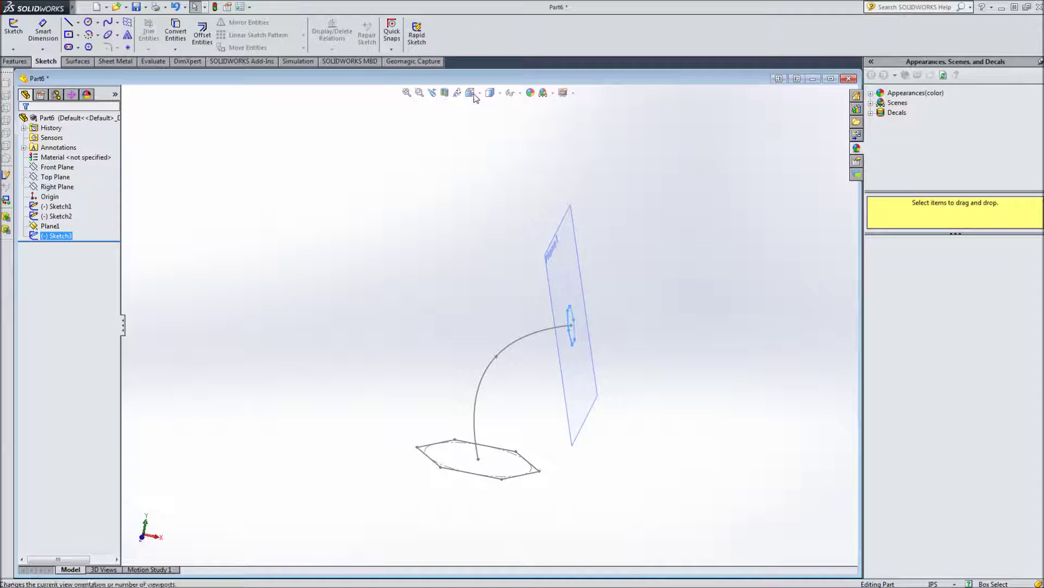
pyautogui.click(59, 167)
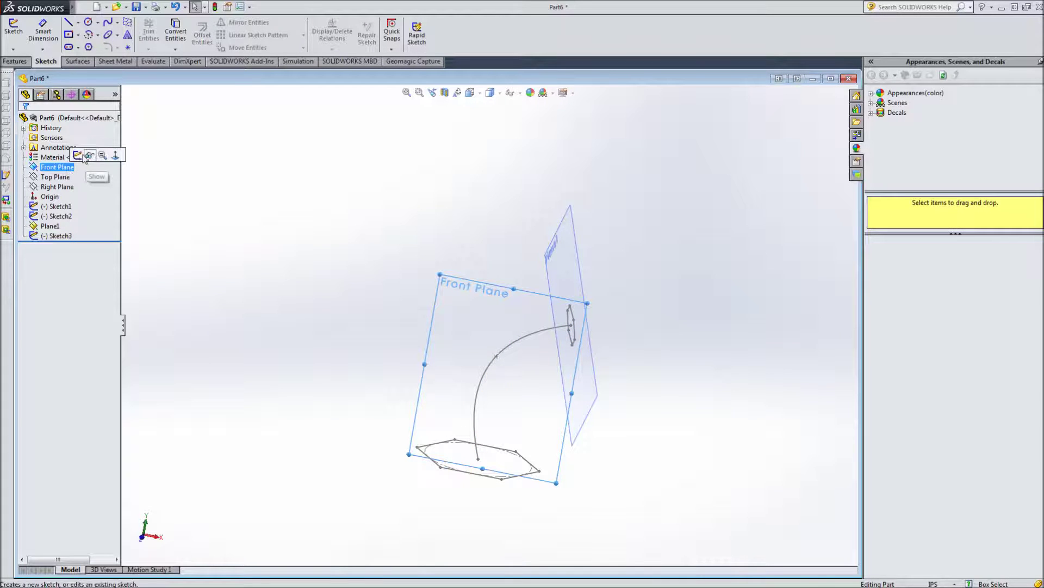
pyautogui.click(87, 155)
pyautogui.click(458, 94)
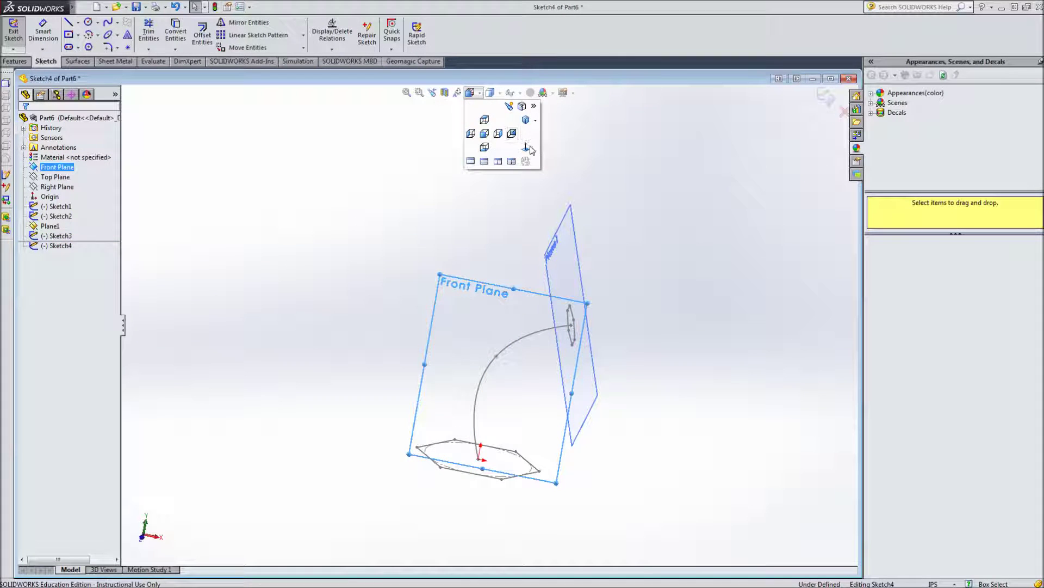
pyautogui.click(529, 149)
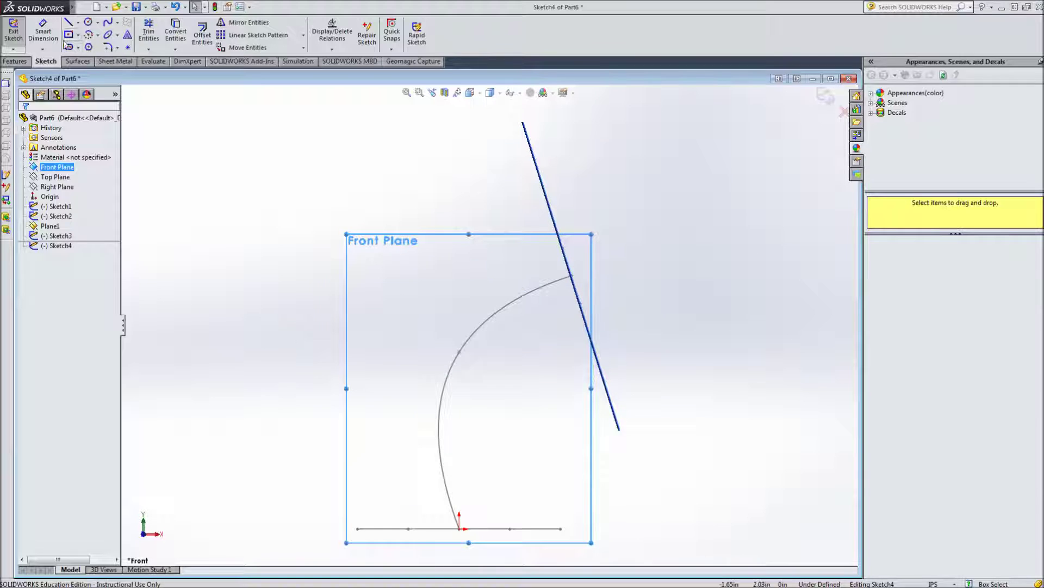
pyautogui.click(107, 22)
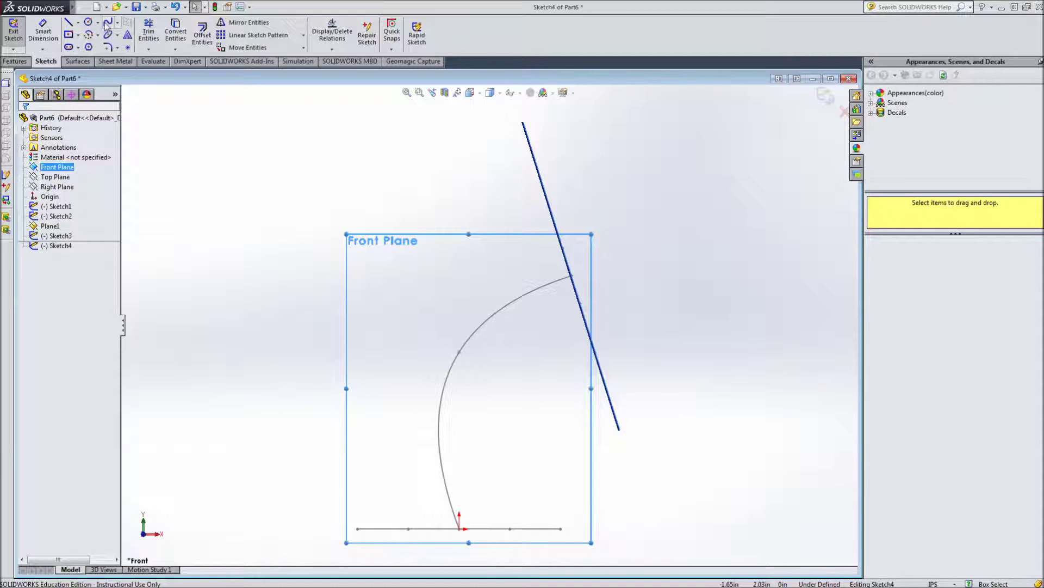
pyautogui.click(358, 529)
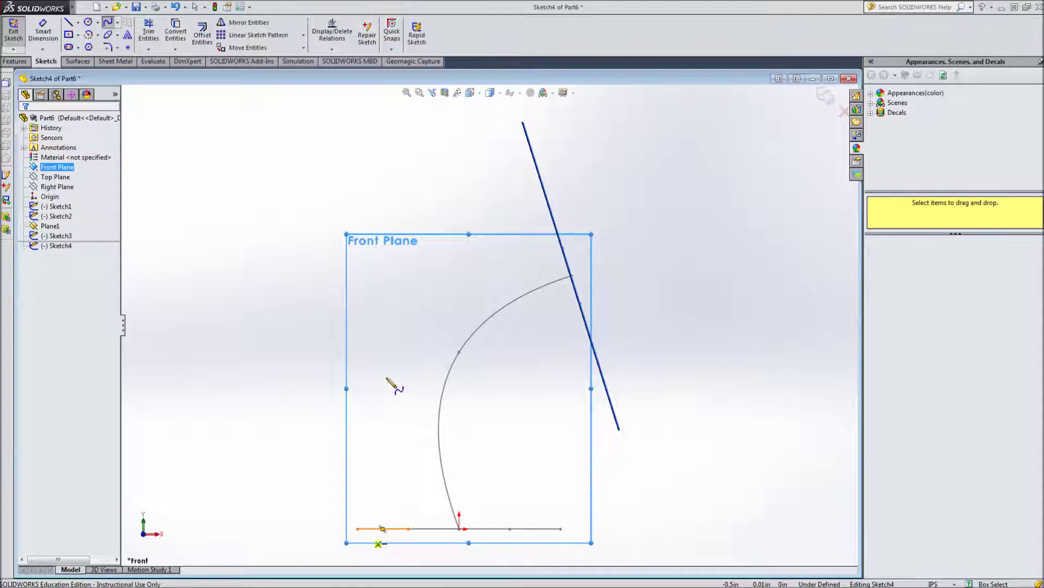
pyautogui.click(413, 317)
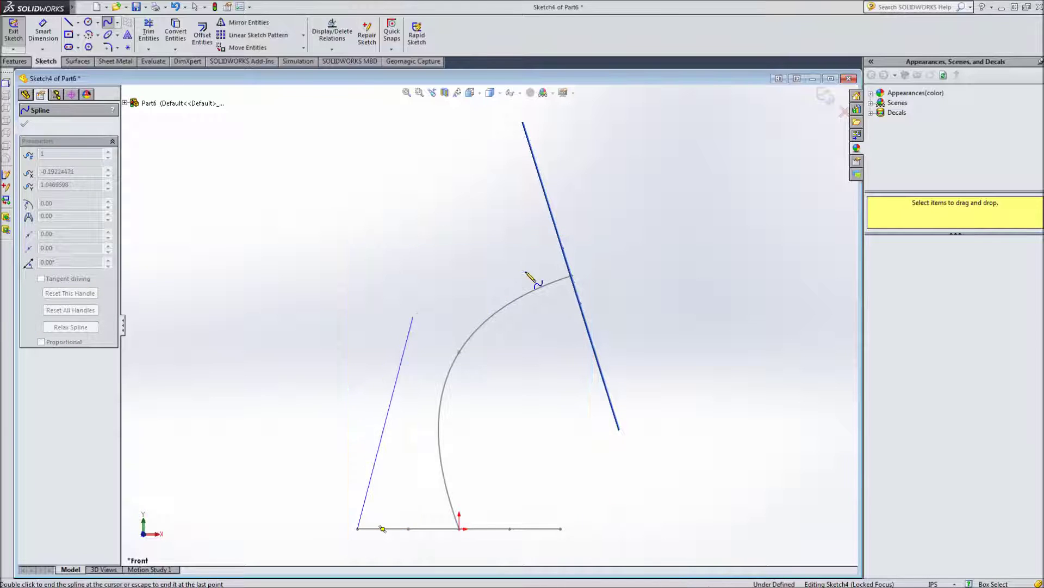
pyautogui.click(564, 249)
pyautogui.press('Escape')
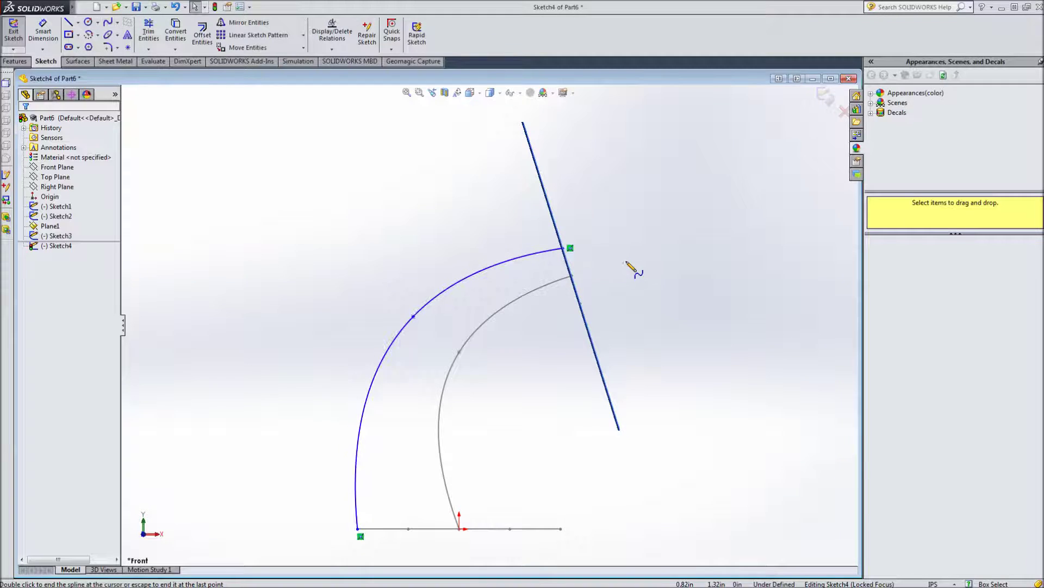
pyautogui.moveTo(646, 289)
pyautogui.mouseDown(button='middle')
pyautogui.moveTo(611, 291)
pyautogui.moveTo(602, 326)
pyautogui.mouseUp(button='middle')
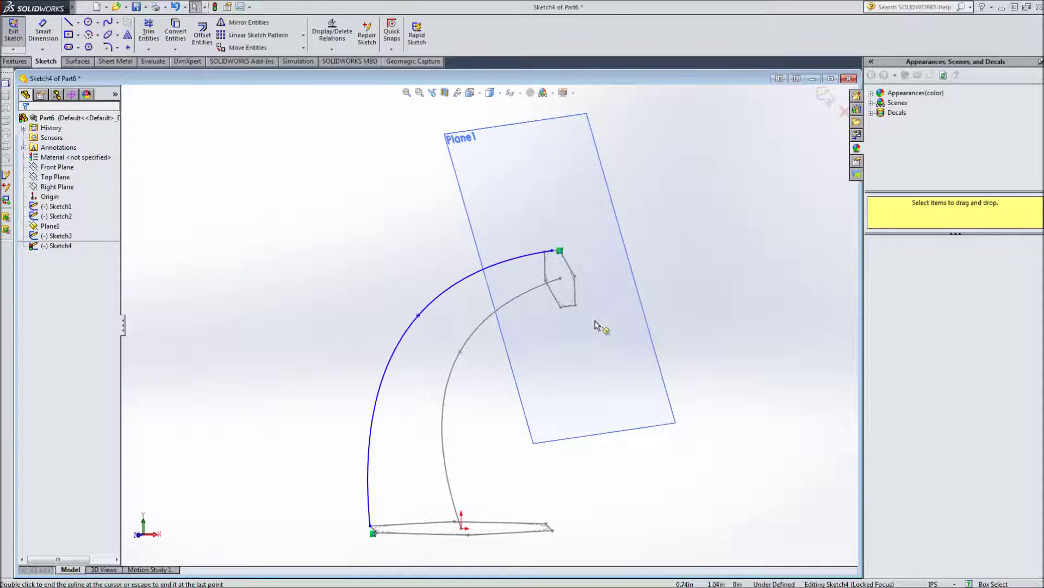
pyautogui.scroll(3, 560, 348)
pyautogui.moveTo(390, 385)
pyautogui.mouseDown(button='middle')
pyautogui.moveTo(396, 397)
pyautogui.moveTo(406, 389)
pyautogui.mouseUp(button='middle')
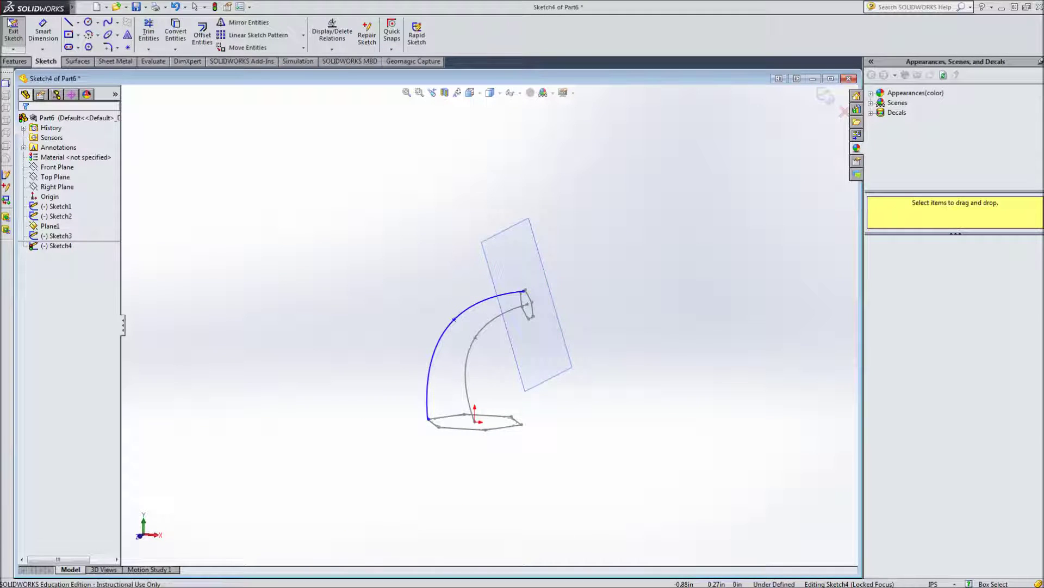
pyautogui.click(19, 30)
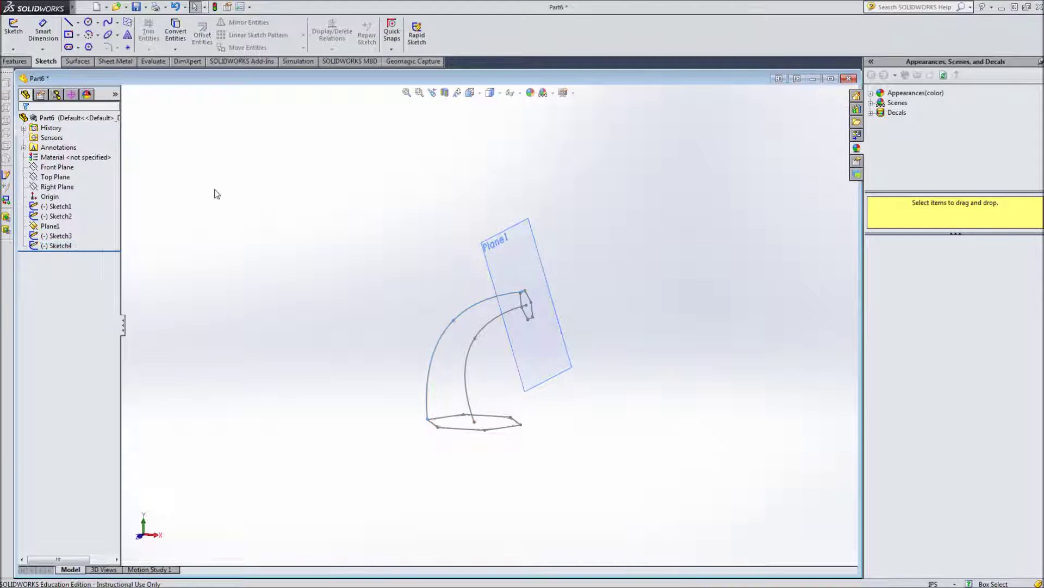
# - Start a Lofted Boss/Base using the small hexagon on Plane1 and the base hexagon as profiles
pyautogui.click(64, 217)
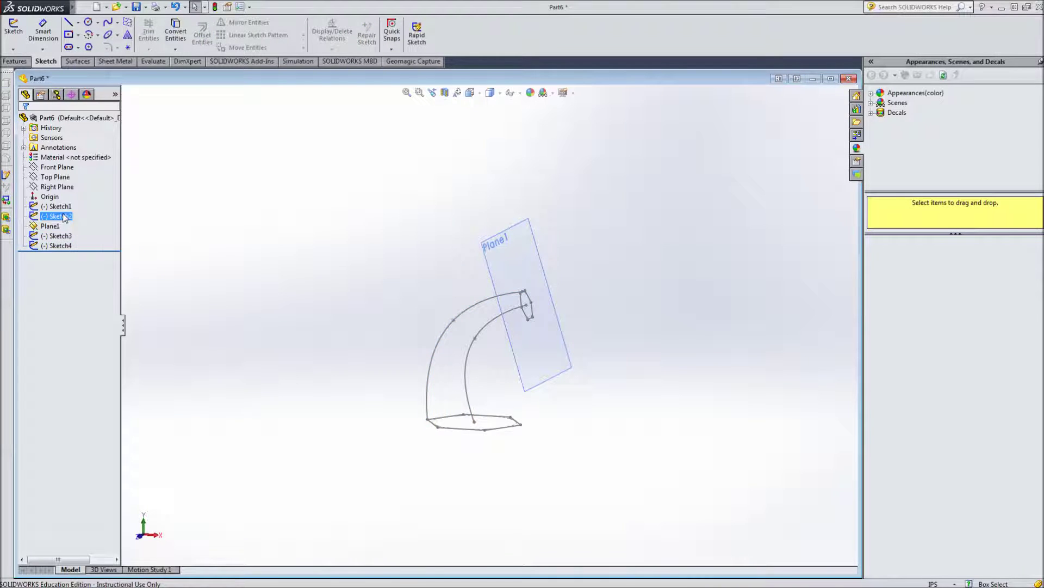
pyautogui.click(15, 62)
pyautogui.click(106, 35)
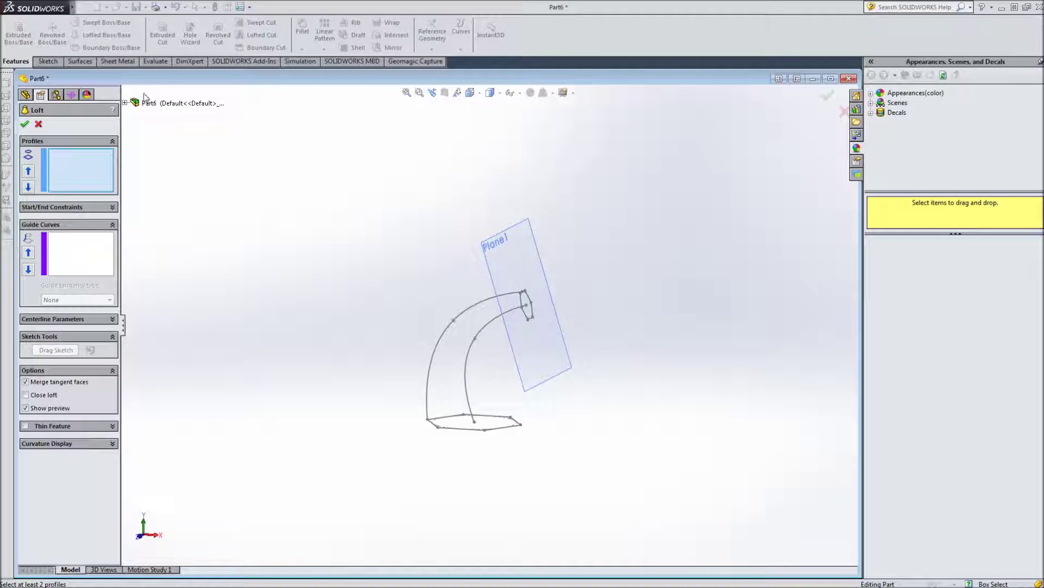
pyautogui.click(126, 104)
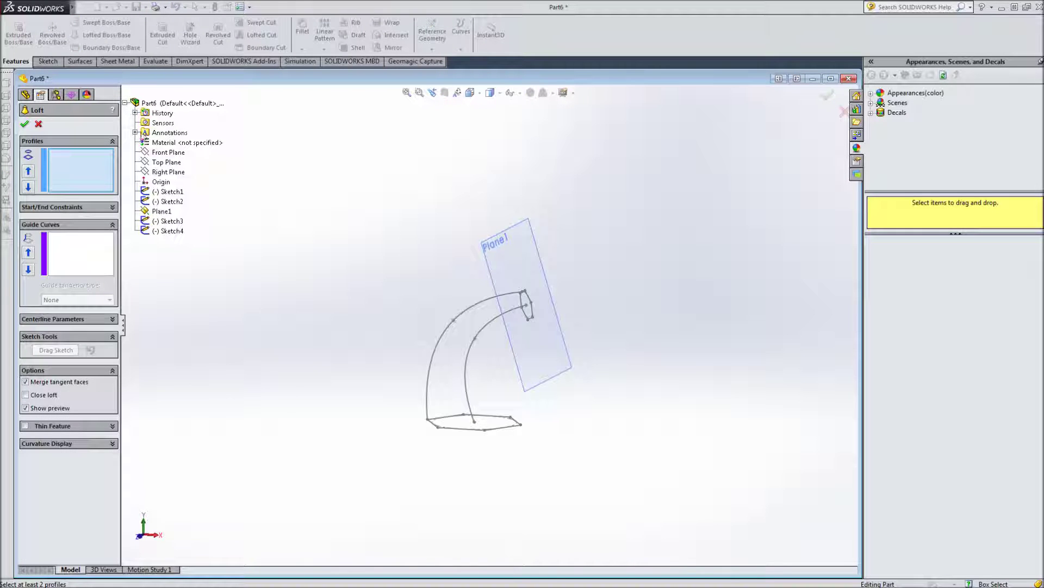
pyautogui.click(171, 221)
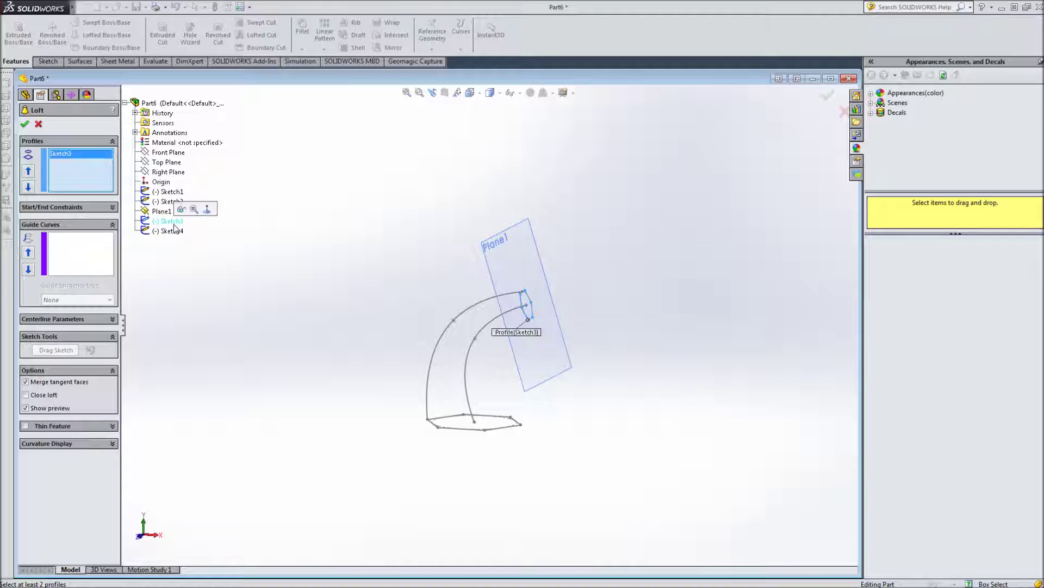
pyautogui.click(169, 193)
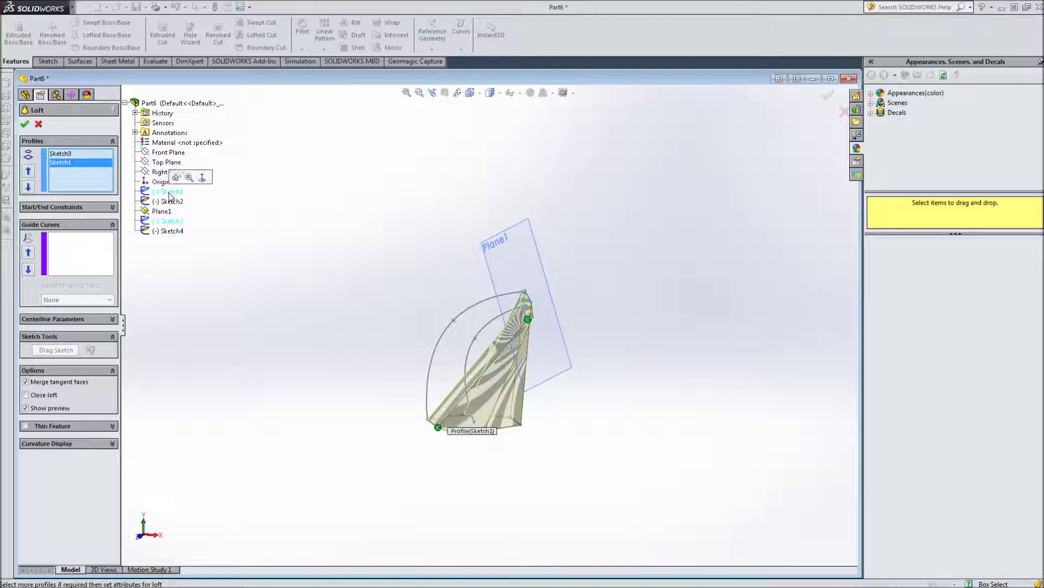
# - Reselect the base hexagon as loft profile at its front corner, lining it up with the small hexagon's lowest corner
pyautogui.moveTo(707, 380); pyautogui.dragTo(581, 389, button='middle')
pyautogui.scroll(-2, 581, 389)
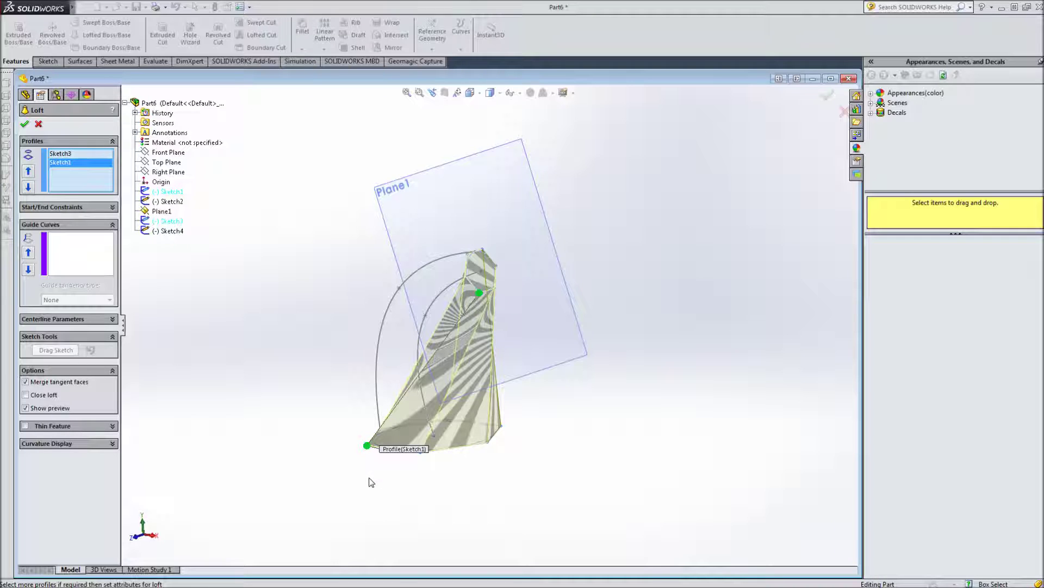
pyautogui.moveTo(368, 482); pyautogui.dragTo(391, 506, button='middle')
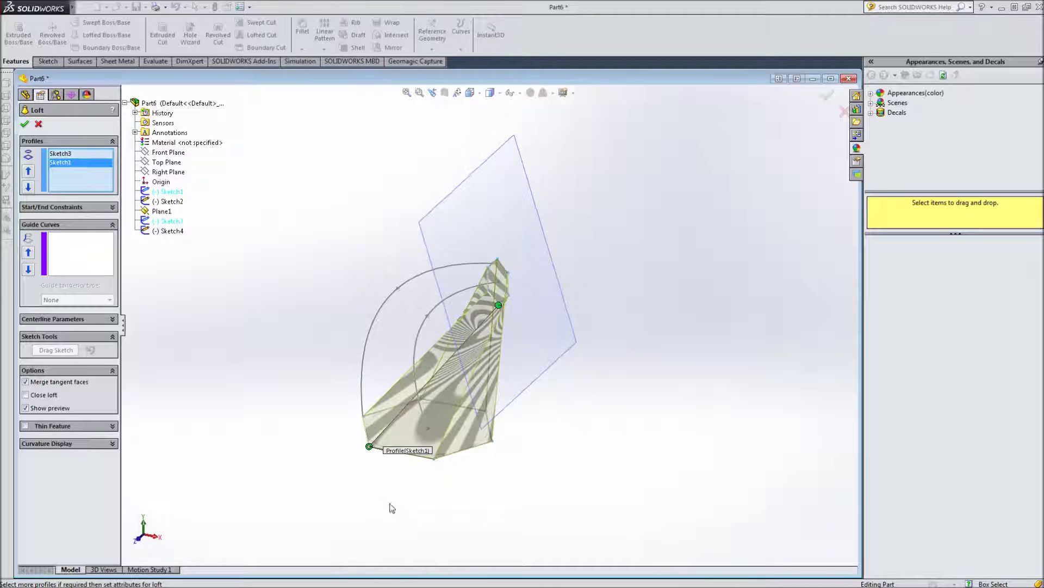
pyautogui.click(436, 461)
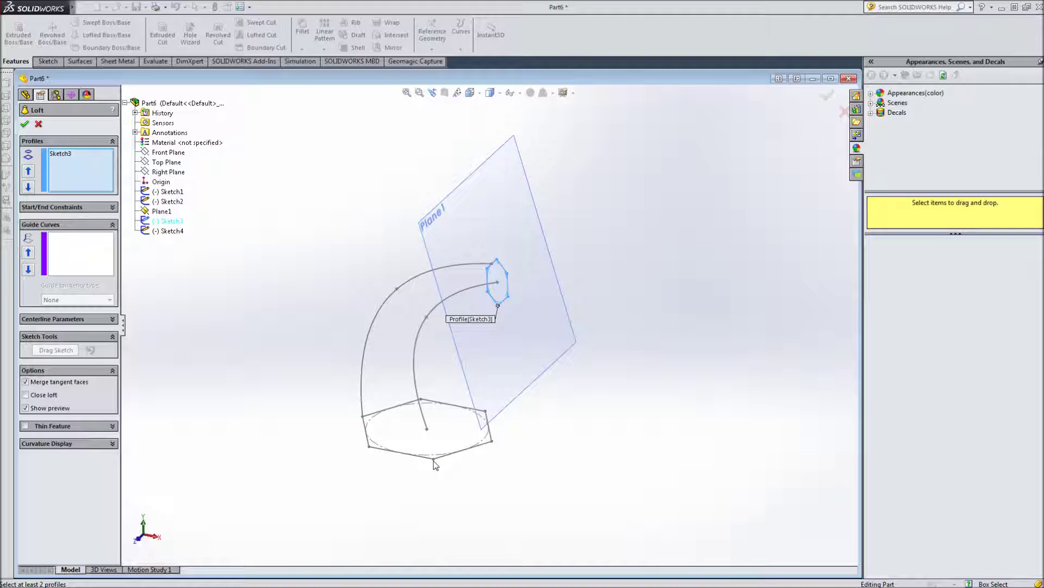
pyautogui.click(433, 461)
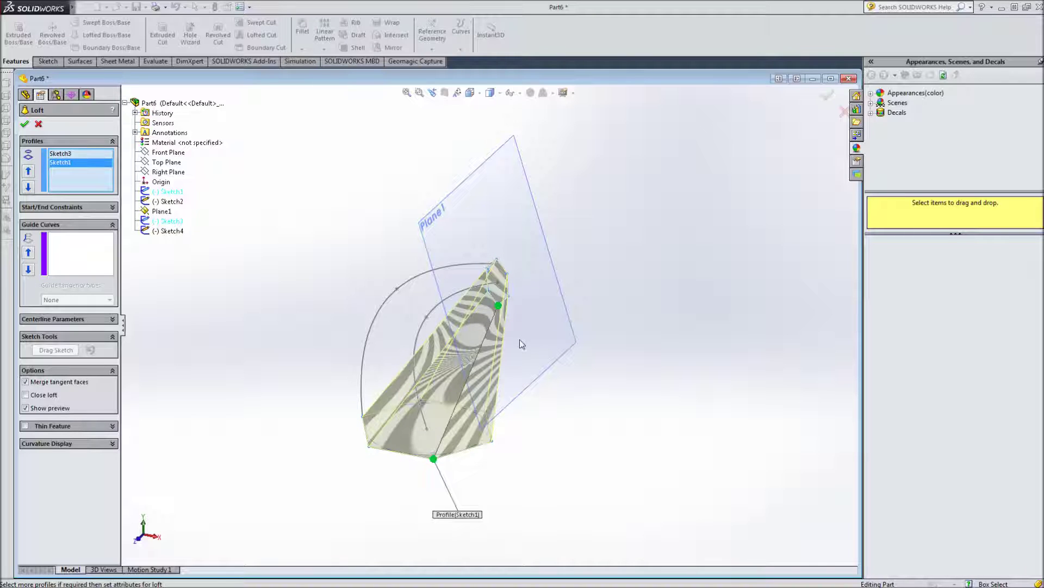
# - Add the outer spline as the loft's guide curve and create the curved stem
pyautogui.moveTo(544, 342); pyautogui.dragTo(521, 344, button='middle')
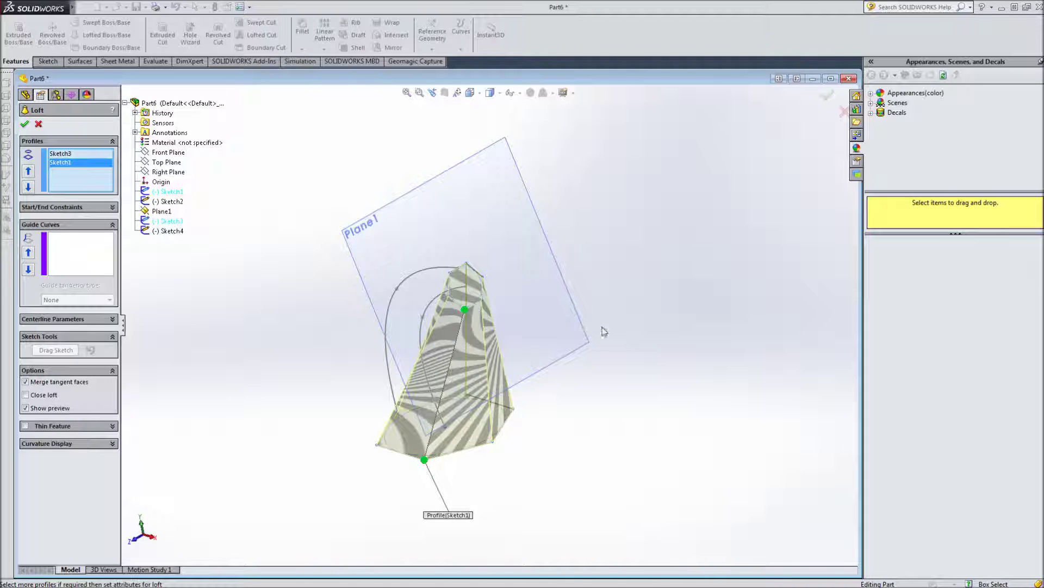
pyautogui.moveTo(601, 326)
pyautogui.mouseDown(button='middle')
pyautogui.moveTo(615, 317)
pyautogui.moveTo(613, 267)
pyautogui.moveTo(627, 292)
pyautogui.mouseUp(button='middle')
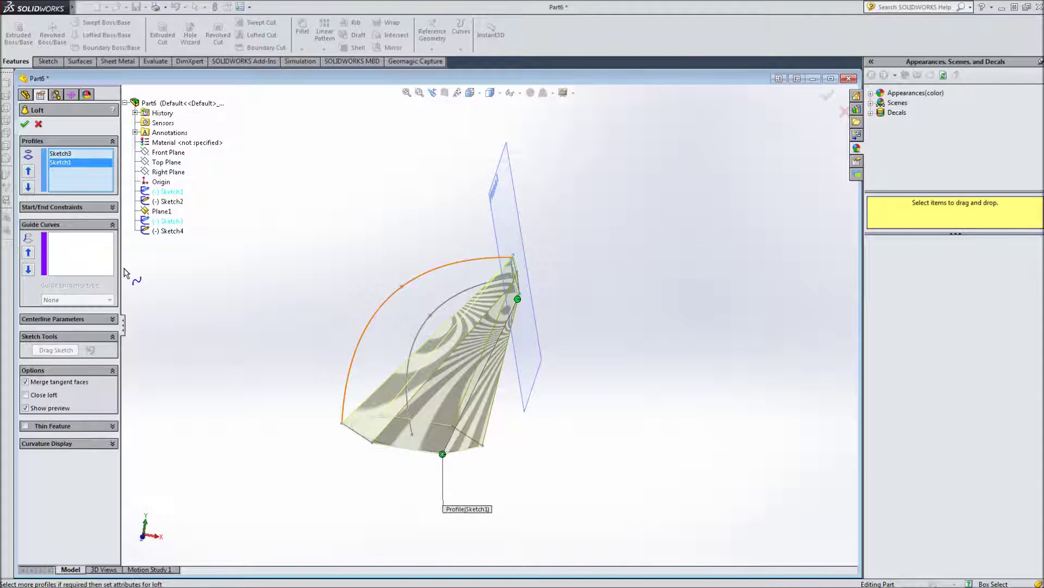
pyautogui.click(97, 258)
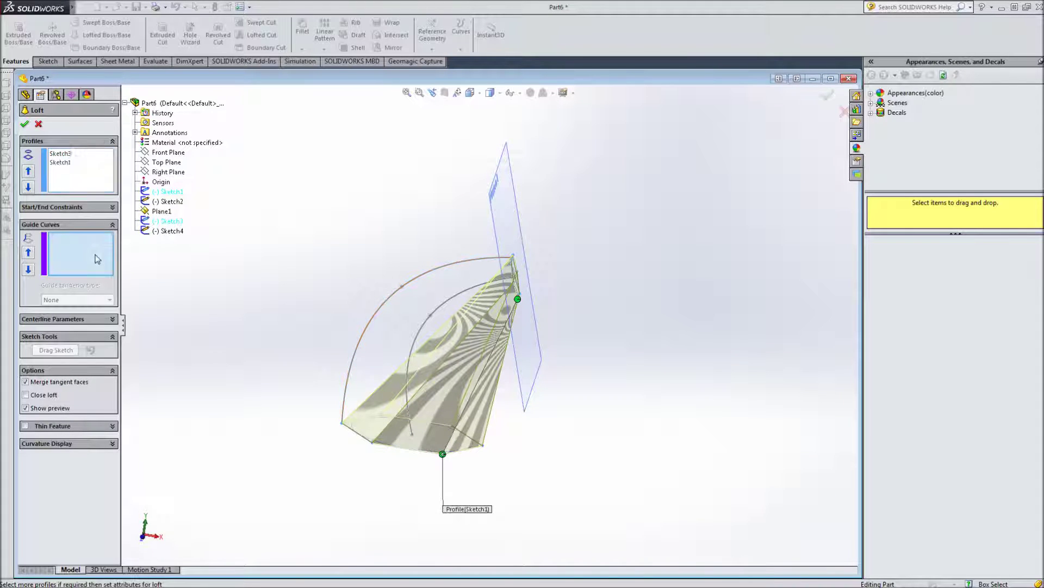
pyautogui.click(465, 265)
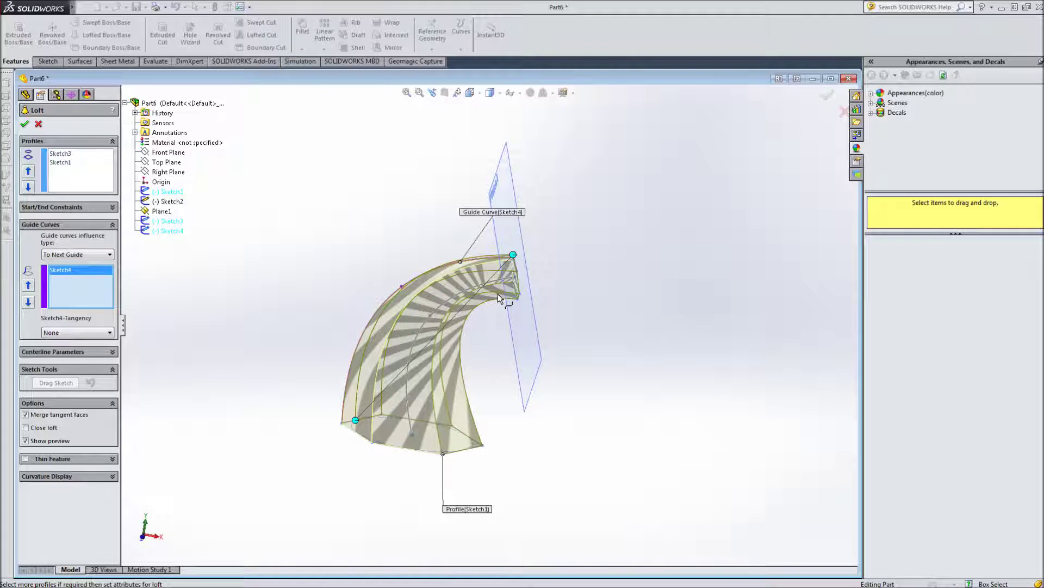
pyautogui.click(24, 124)
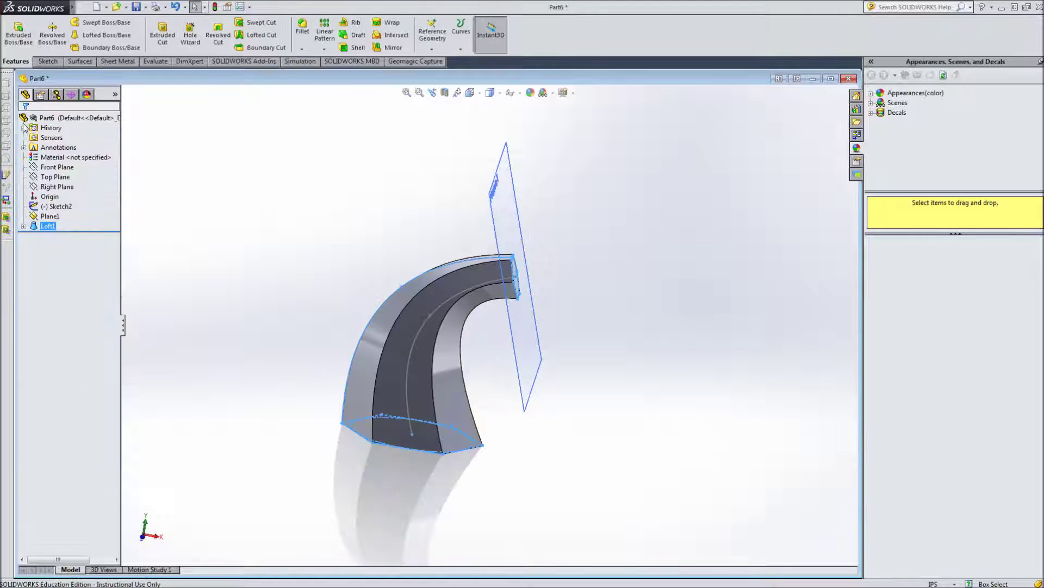
pyautogui.moveTo(312, 269); pyautogui.dragTo(323, 295, button='middle')
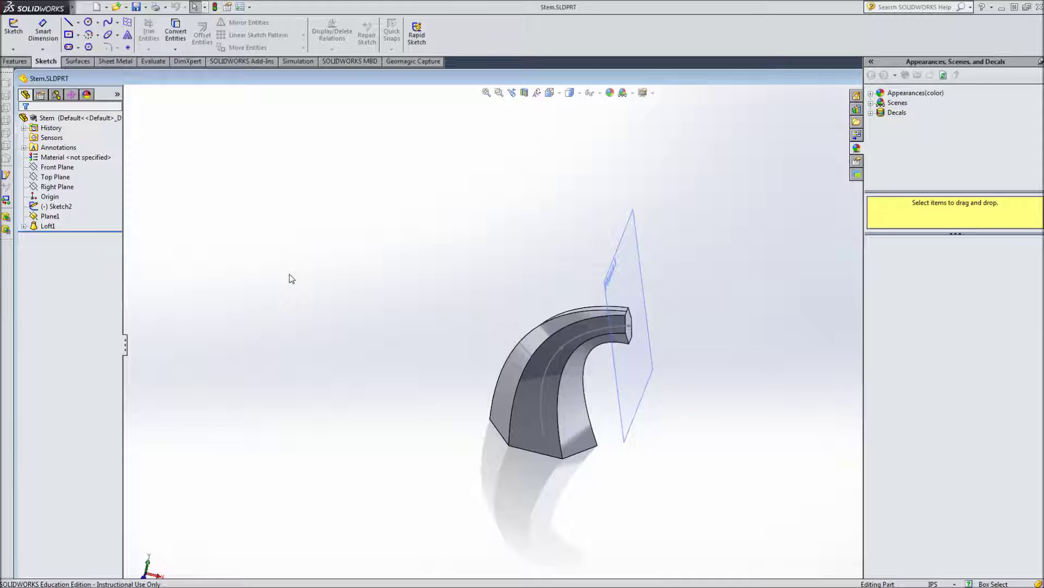
# - Save the stem part file
pyautogui.click(84, 7)
pyautogui.click(84, 7)
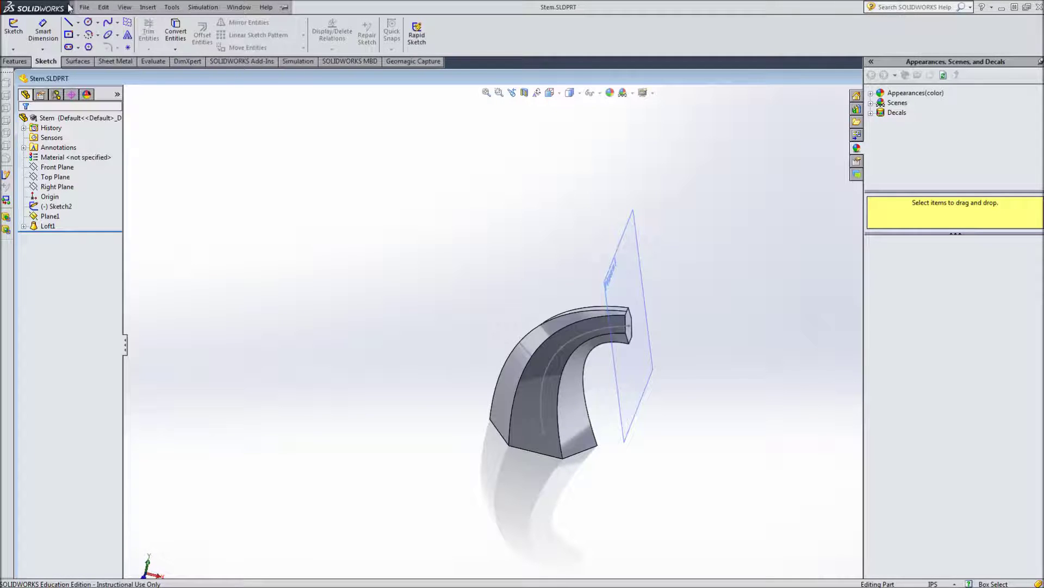
pyautogui.click(84, 7)
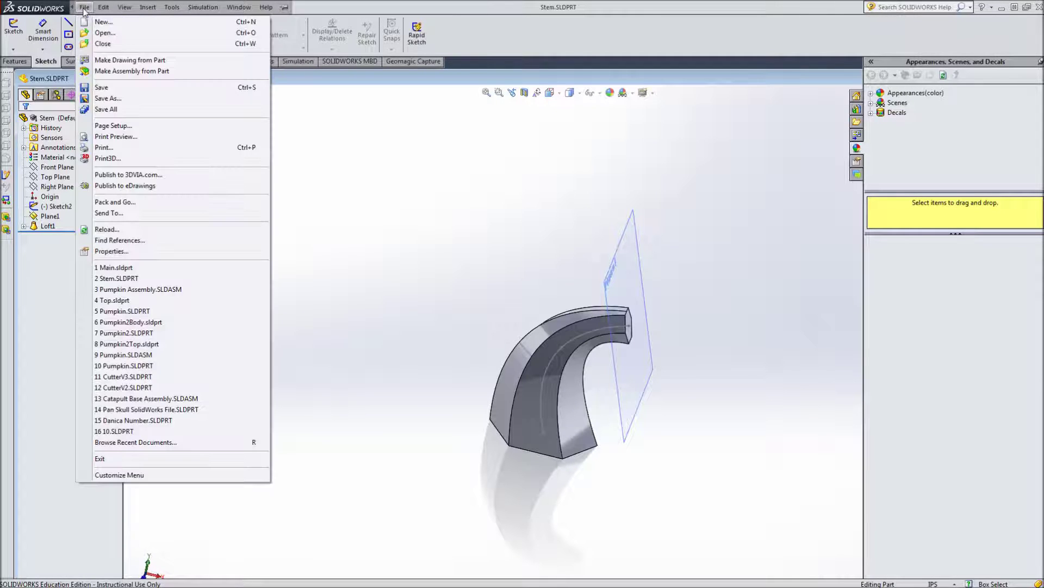
pyautogui.click(108, 91)
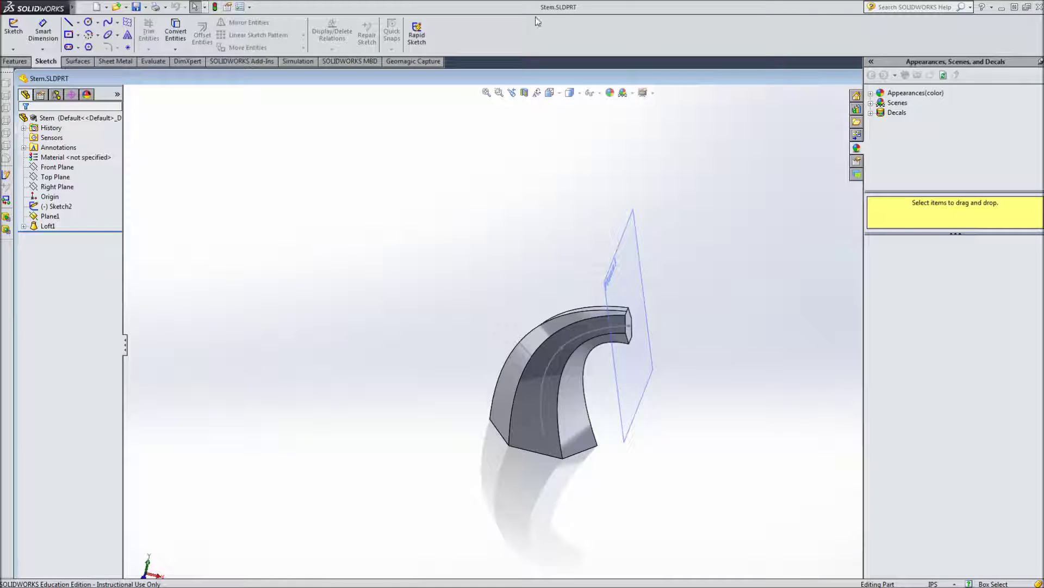
# - Create a new assembly document and place the Main pumpkin part in it as the first component
pyautogui.click(84, 7)
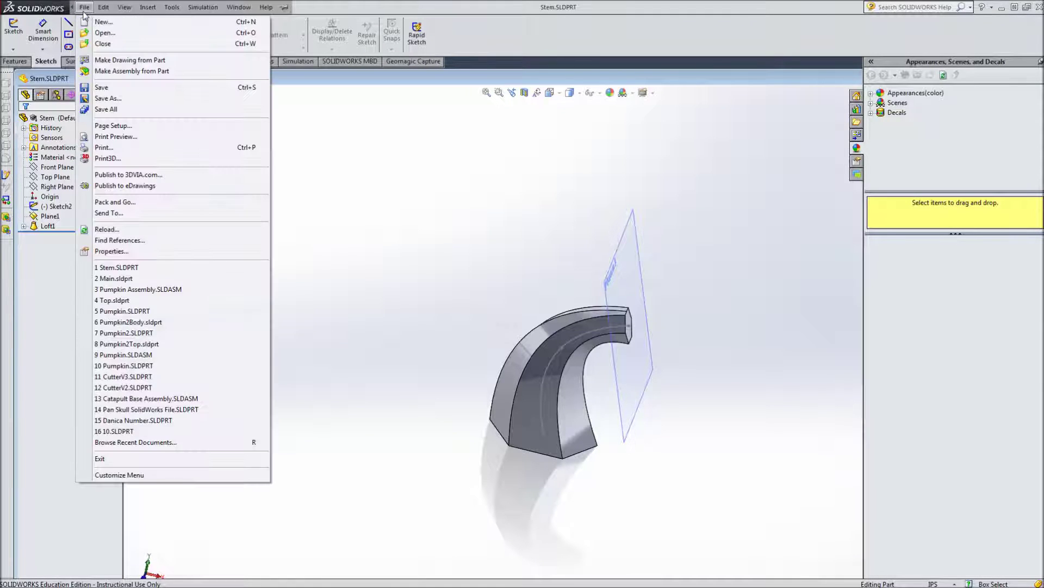
pyautogui.click(109, 22)
pyautogui.click(383, 252)
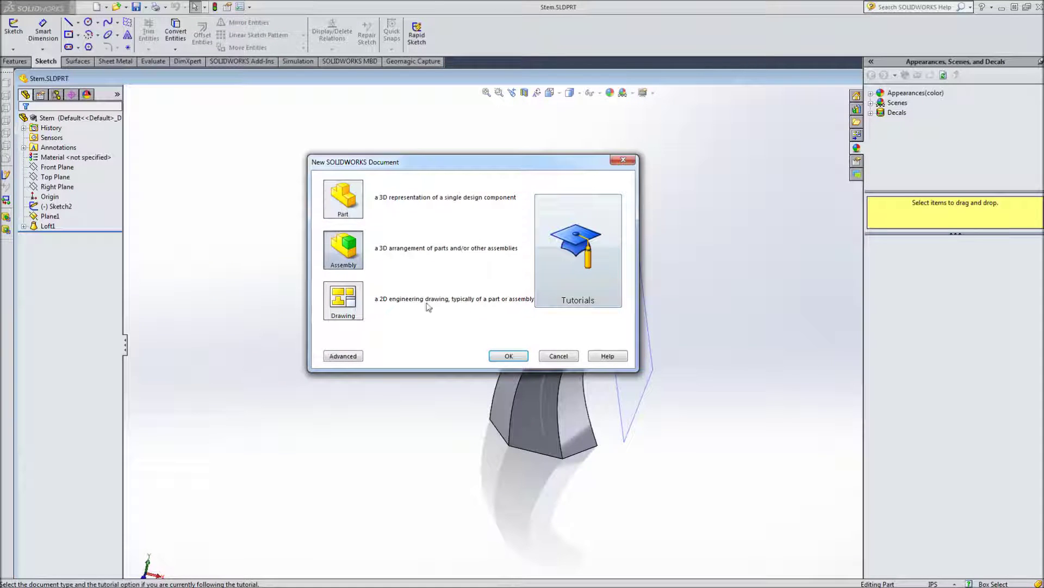
pyautogui.click(509, 356)
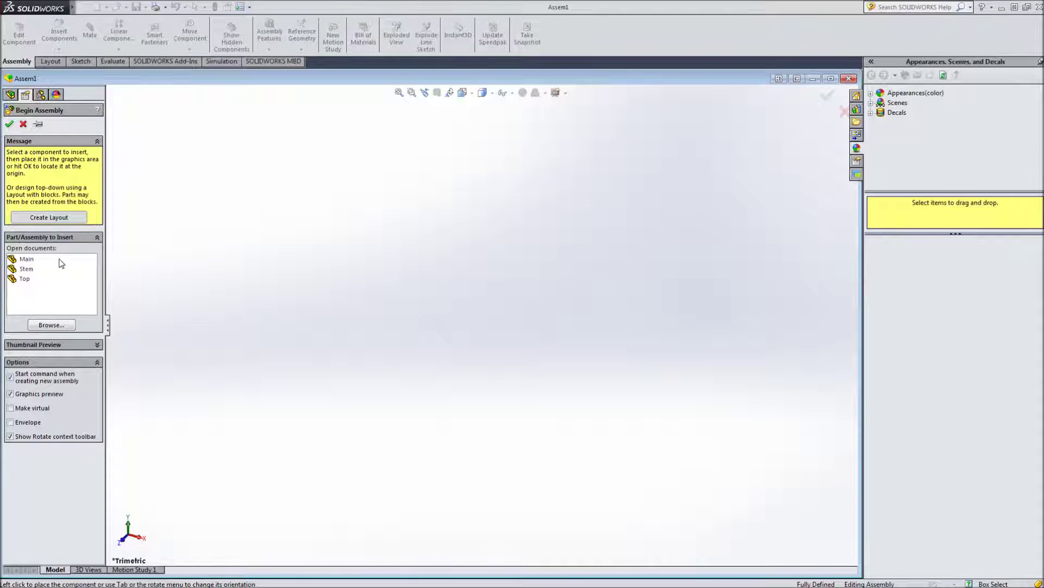
pyautogui.click(31, 260)
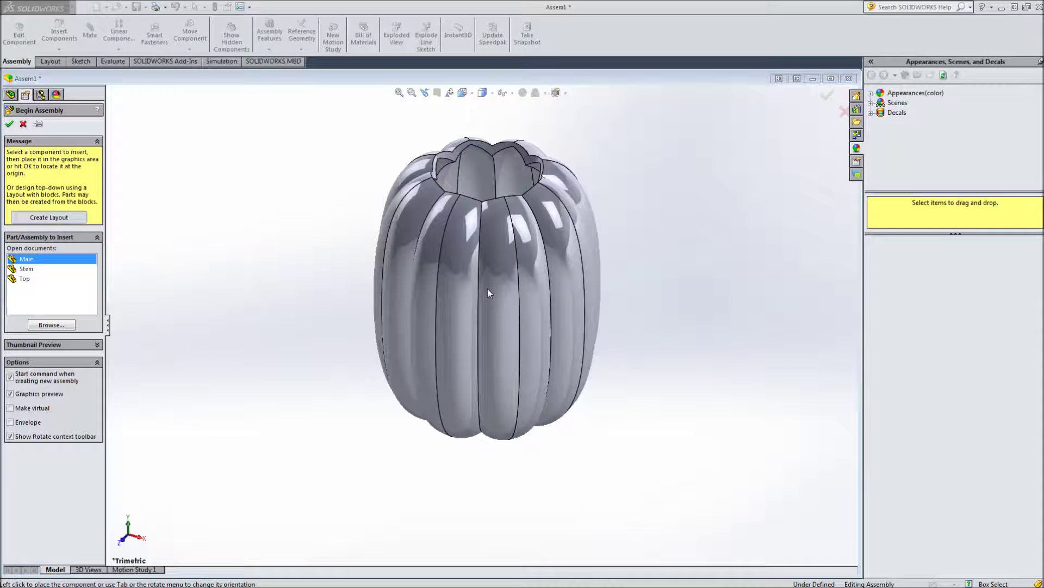
pyautogui.click(479, 336)
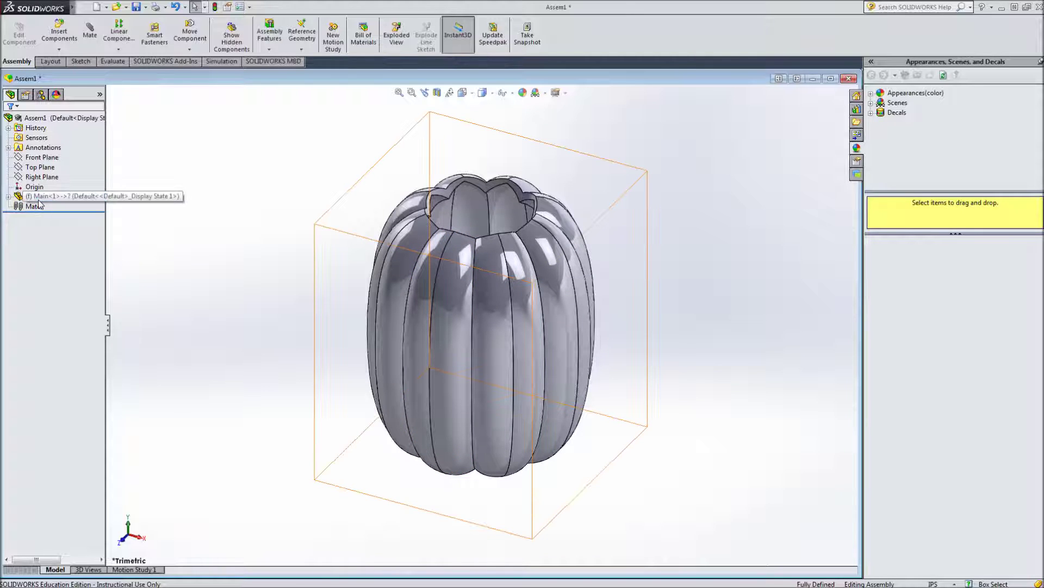
# - Set the fixed Main component to Float and shift it slightly within the assembly
pyautogui.moveTo(452, 320)
pyautogui.mouseDown()
pyautogui.moveTo(466, 350)
pyautogui.moveTo(693, 366)
pyautogui.moveTo(744, 313)
pyautogui.moveTo(819, 280)
pyautogui.moveTo(416, 269)
pyautogui.mouseUp()
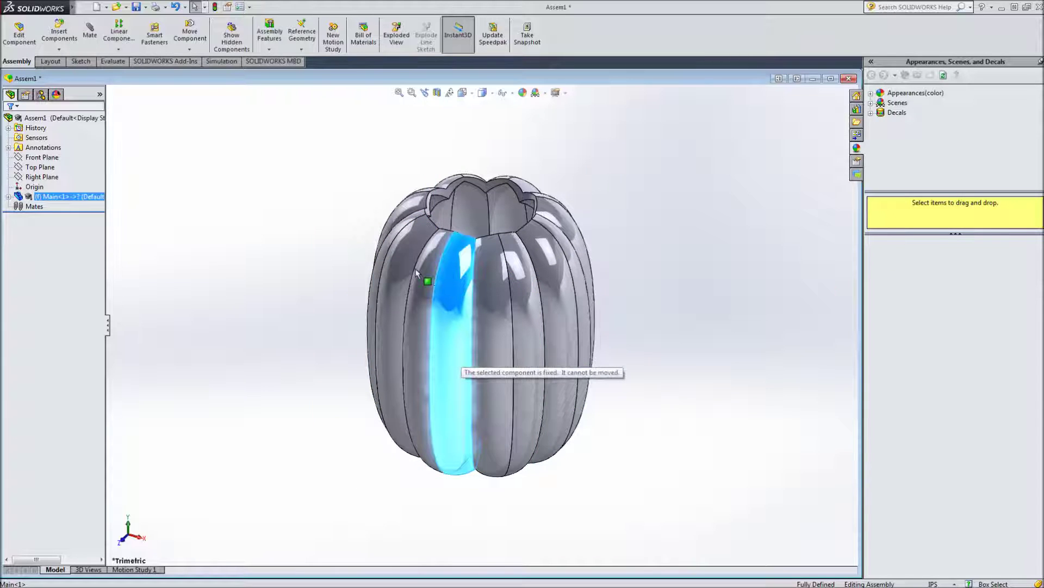
pyautogui.moveTo(487, 312); pyautogui.dragTo(486, 312)
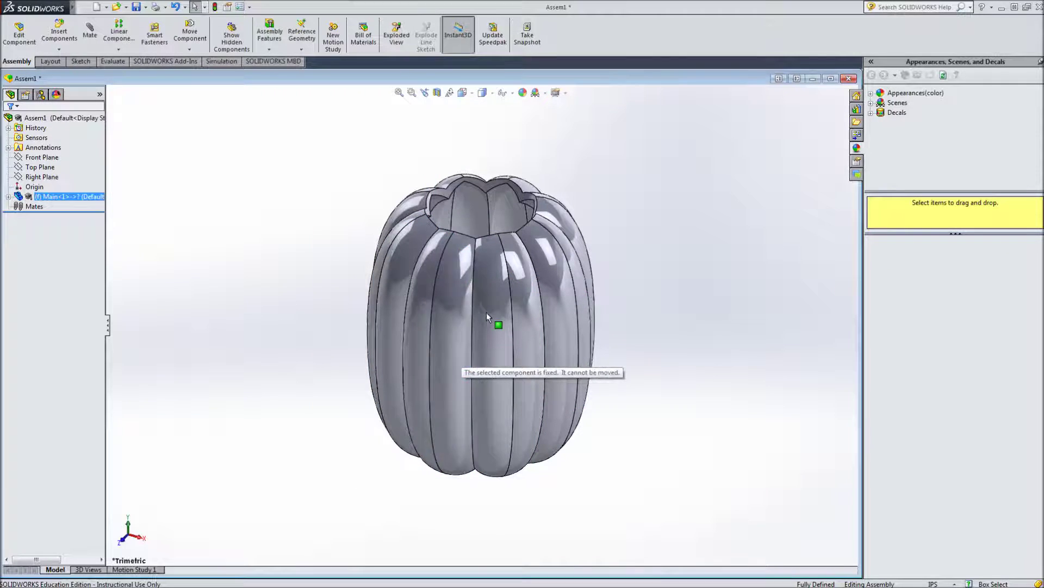
pyautogui.click(250, 319)
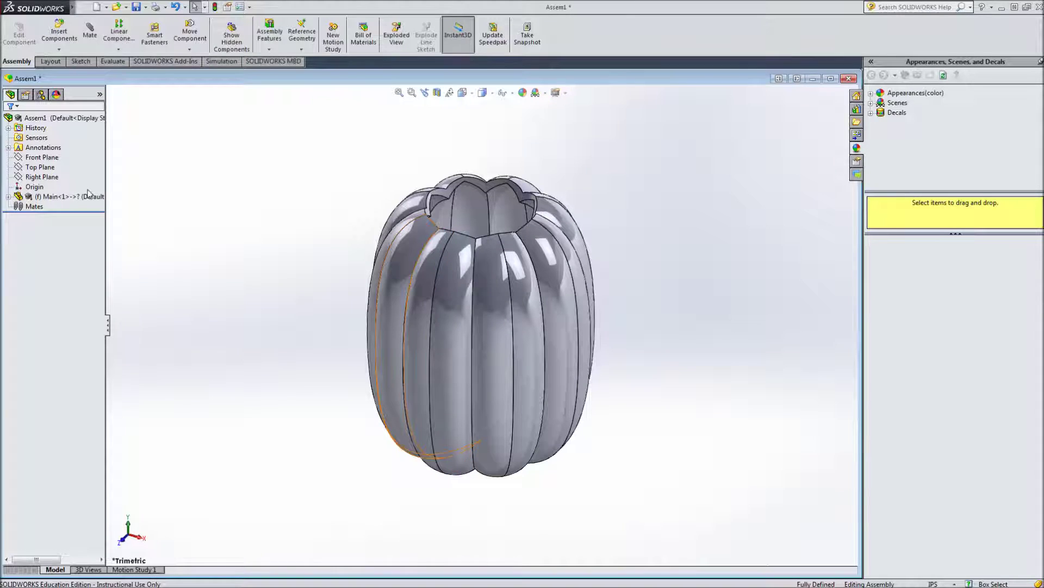
pyautogui.rightClick(61, 196)
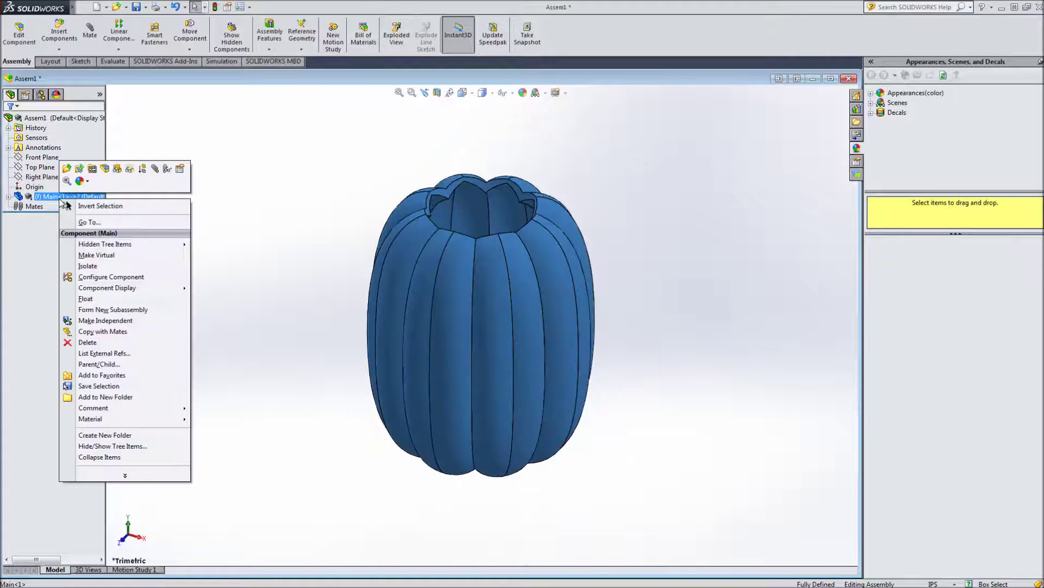
pyautogui.click(86, 299)
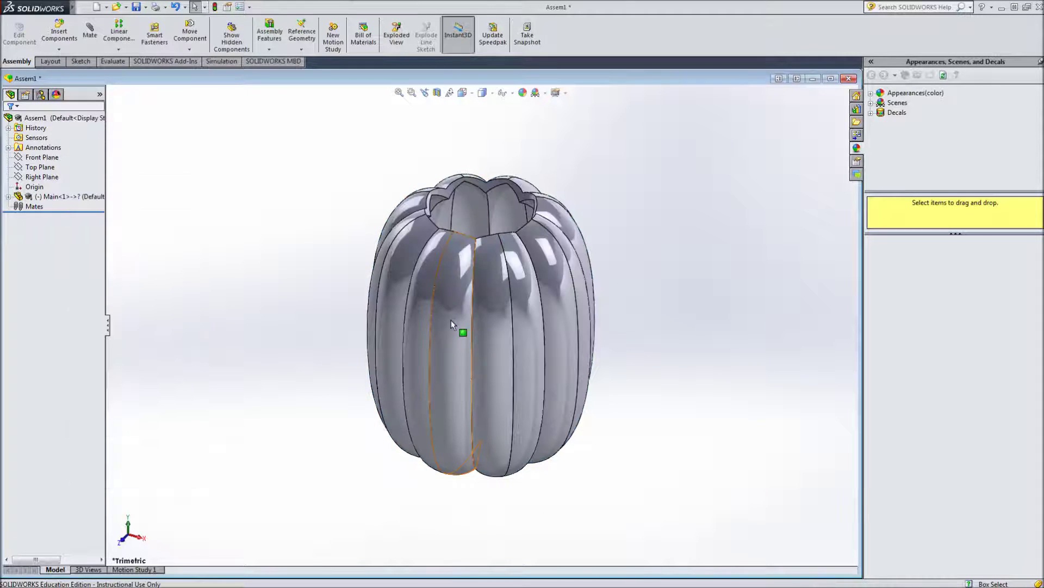
pyautogui.moveTo(466, 326); pyautogui.dragTo(462, 273)
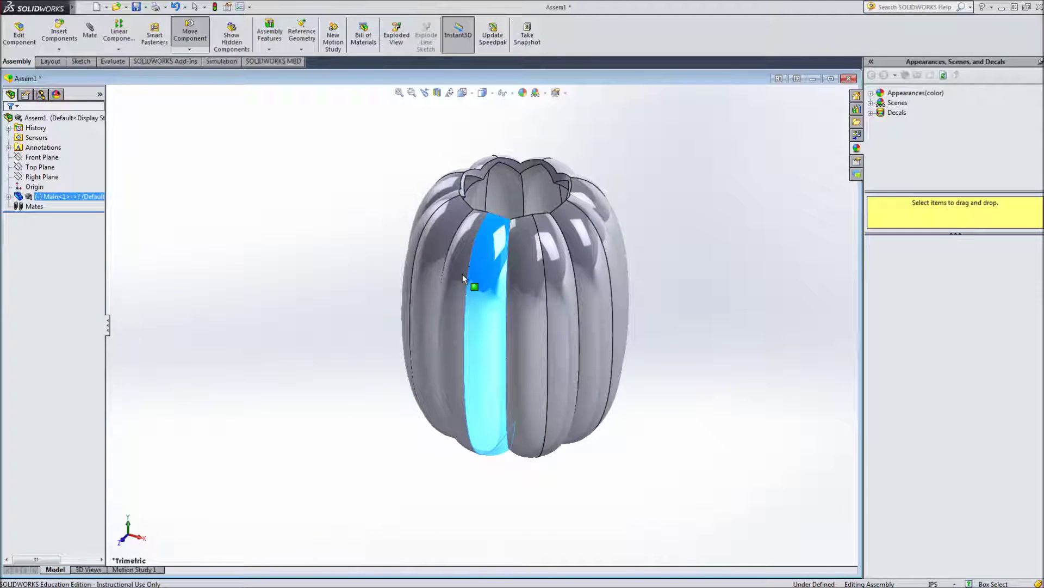
pyautogui.click(311, 239)
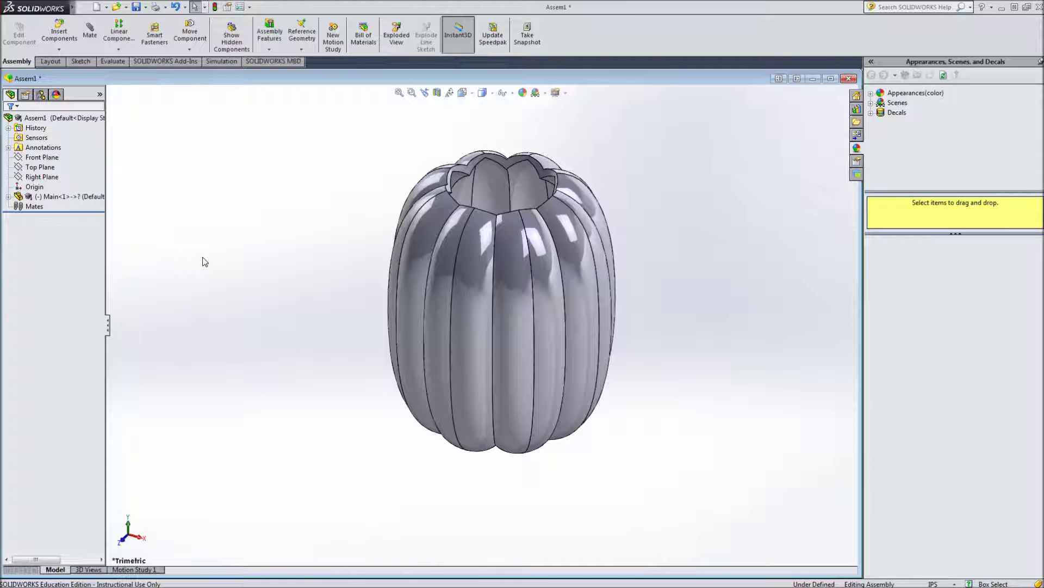
# - Fix the Main component at its new position in the assembly
pyautogui.click(53, 197)
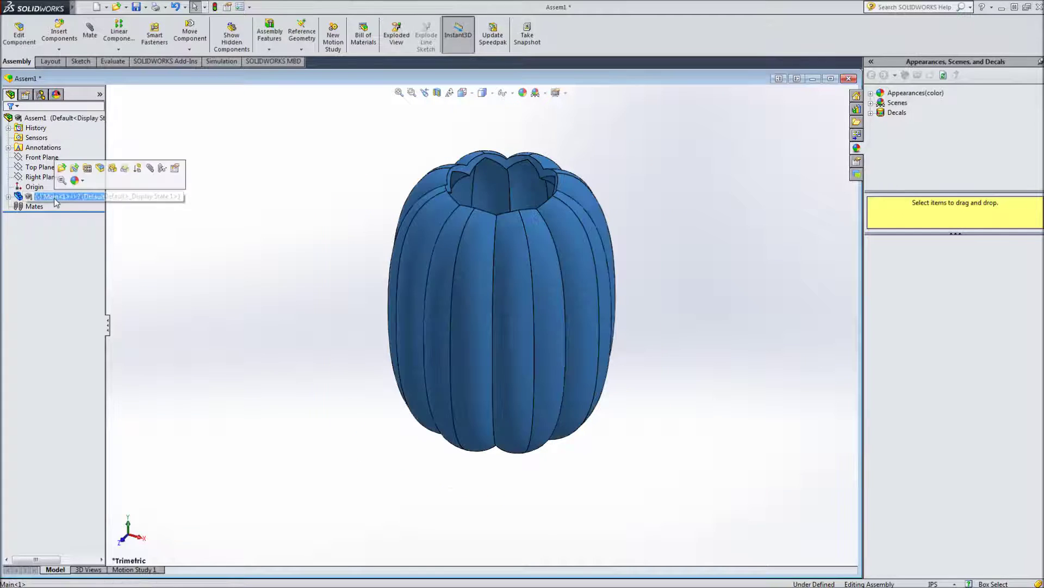
pyautogui.rightClick(54, 197)
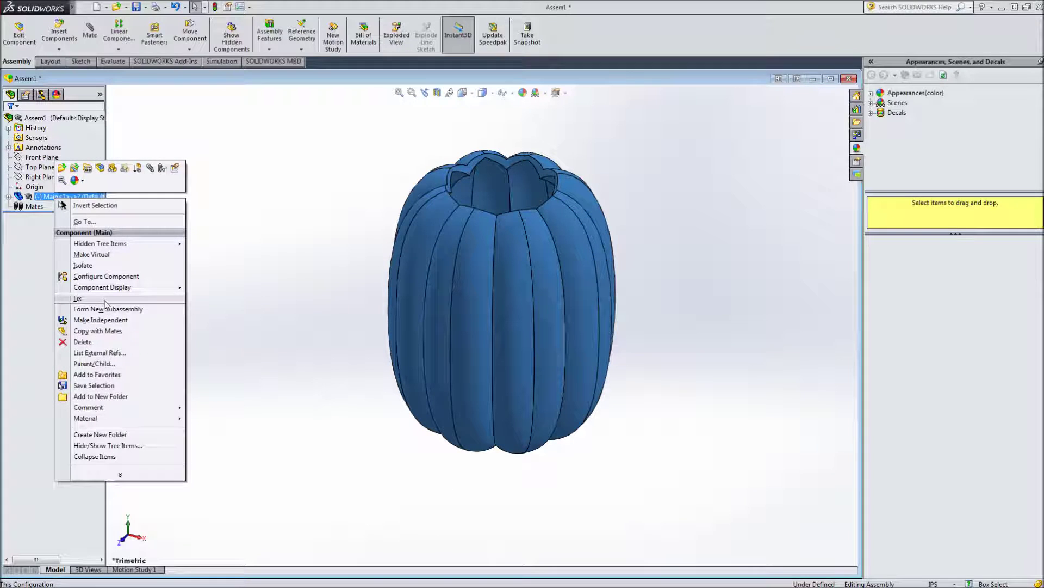
pyautogui.click(78, 298)
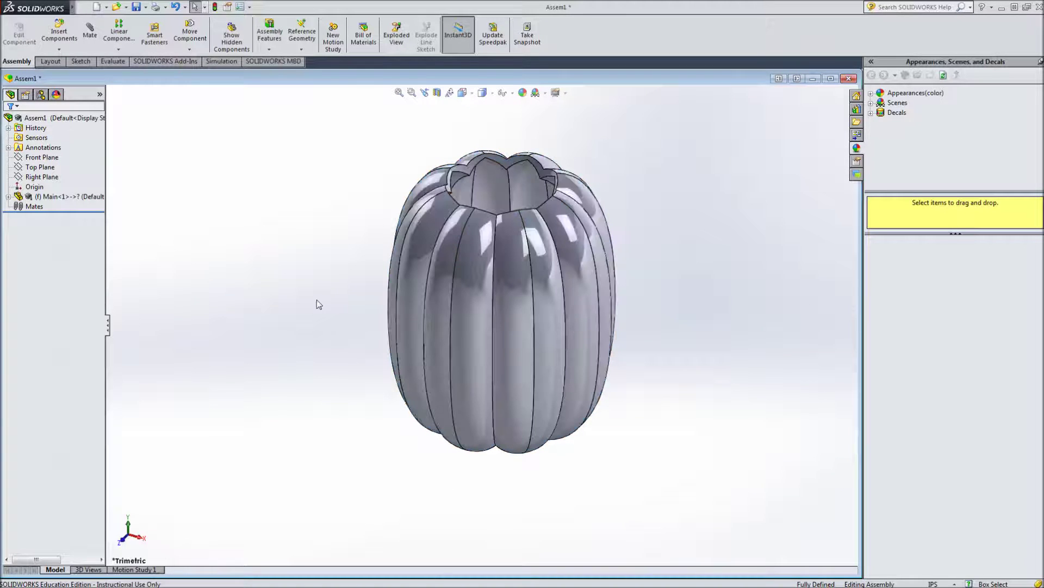
# - Insert the Top part into the assembly and place it up beside the Main component's opening
pyautogui.scroll(2, 339, 318)
pyautogui.scroll(-2, 522, 289)
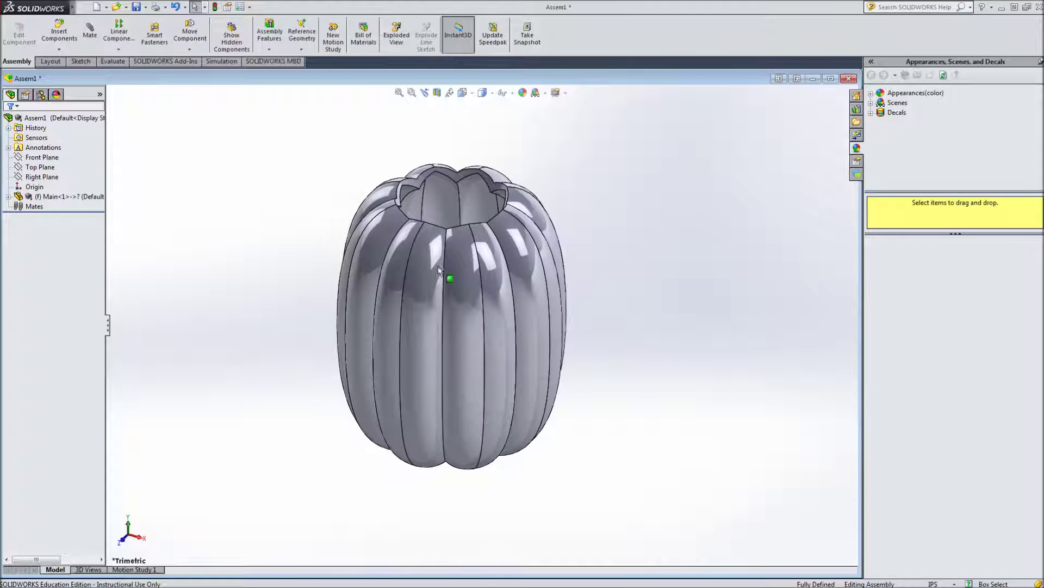
pyautogui.click(57, 27)
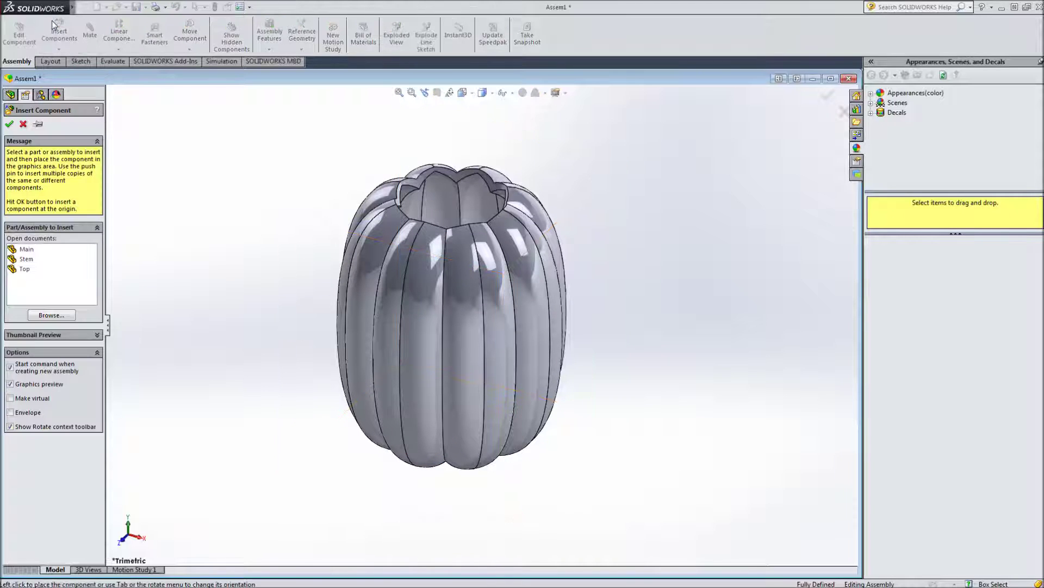
pyautogui.click(32, 269)
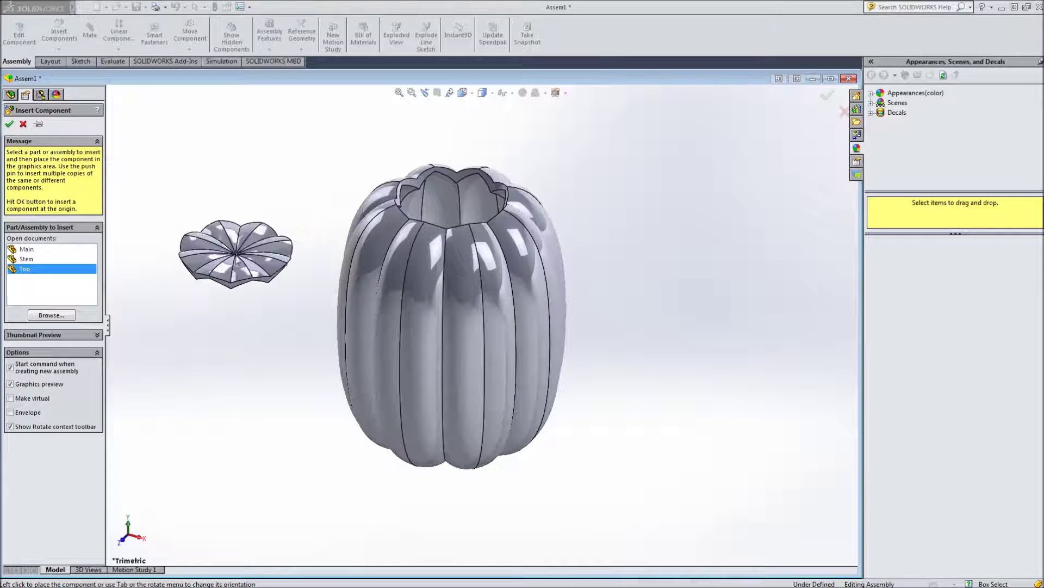
pyautogui.click(260, 197)
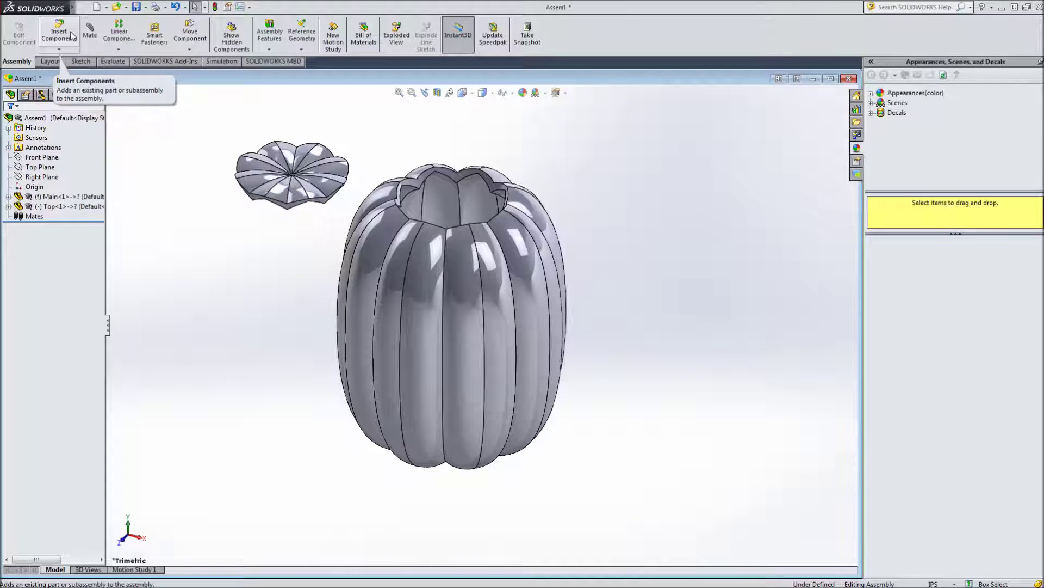
# - Insert one copy of the Stem part and place it just below the Top component
pyautogui.click(60, 34)
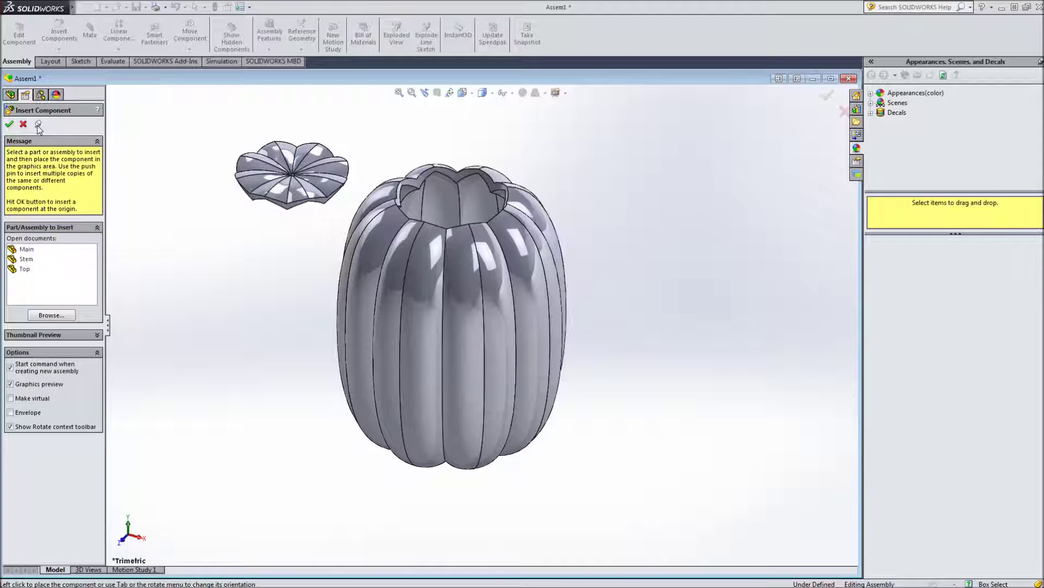
pyautogui.click(26, 259)
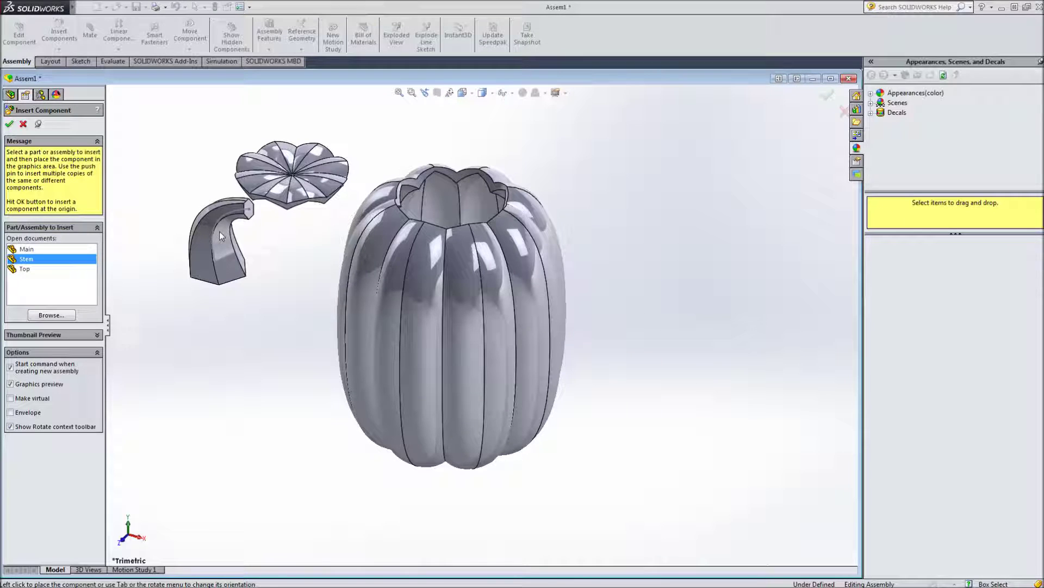
pyautogui.click(220, 231)
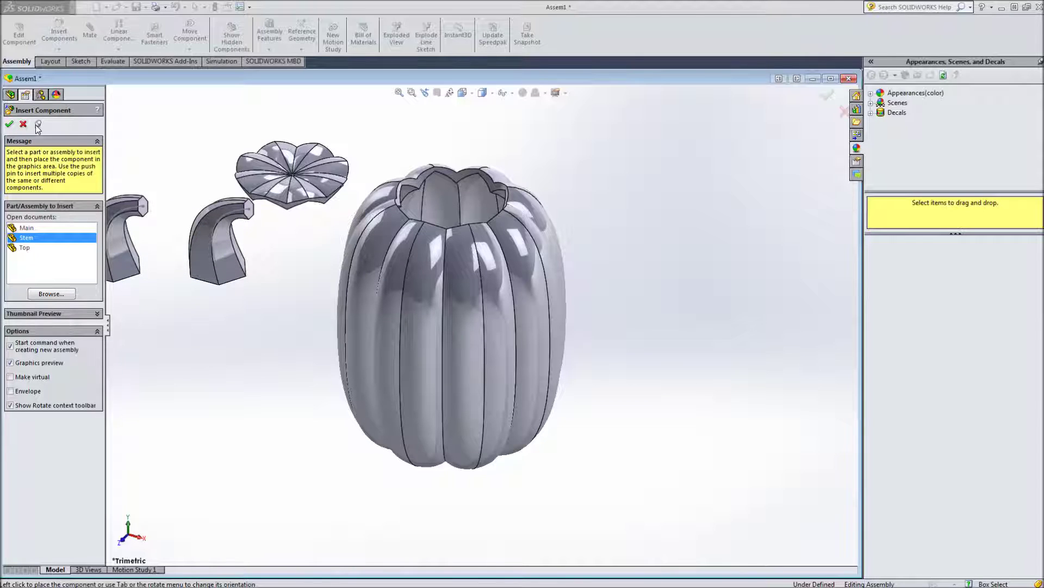
pyautogui.click(10, 125)
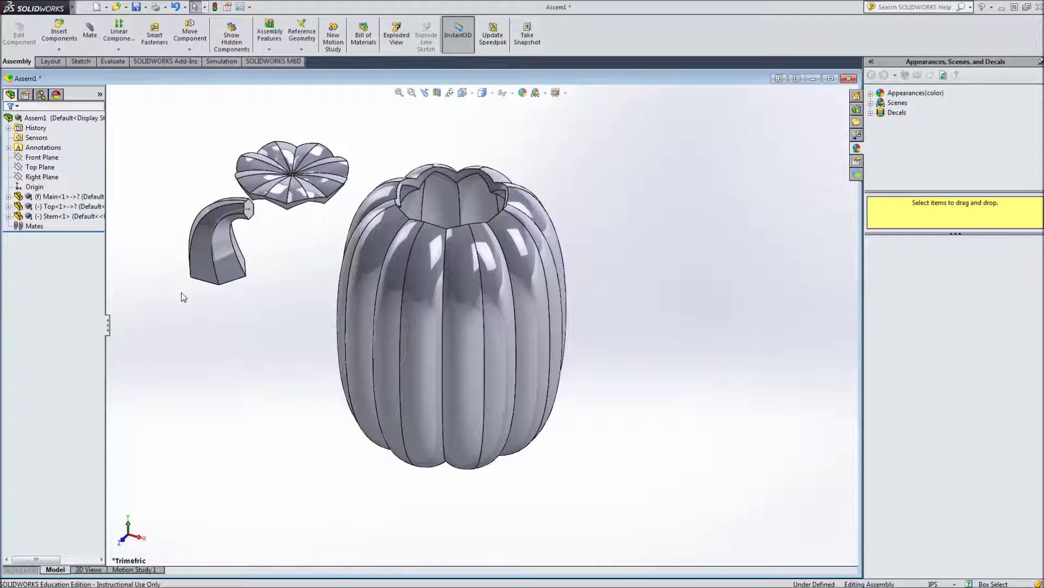
# - Open the Top component's part from the assembly and show it in a full-size window
pyautogui.scroll(-2, 293, 235)
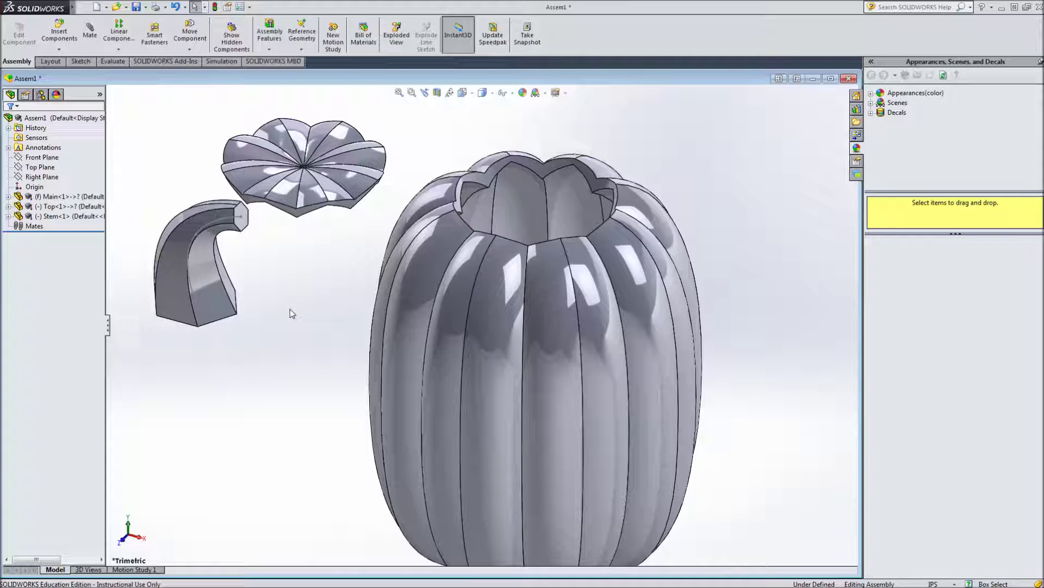
pyautogui.moveTo(168, 285)
pyautogui.keyDown('alt'); pyautogui.mouseDown()
pyautogui.moveTo(276, 184)
pyautogui.moveTo(294, 183)
pyautogui.moveTo(294, 164)
pyautogui.moveTo(292, 189)
pyautogui.mouseUp(); pyautogui.keyUp('alt')
pyautogui.click(289, 188)
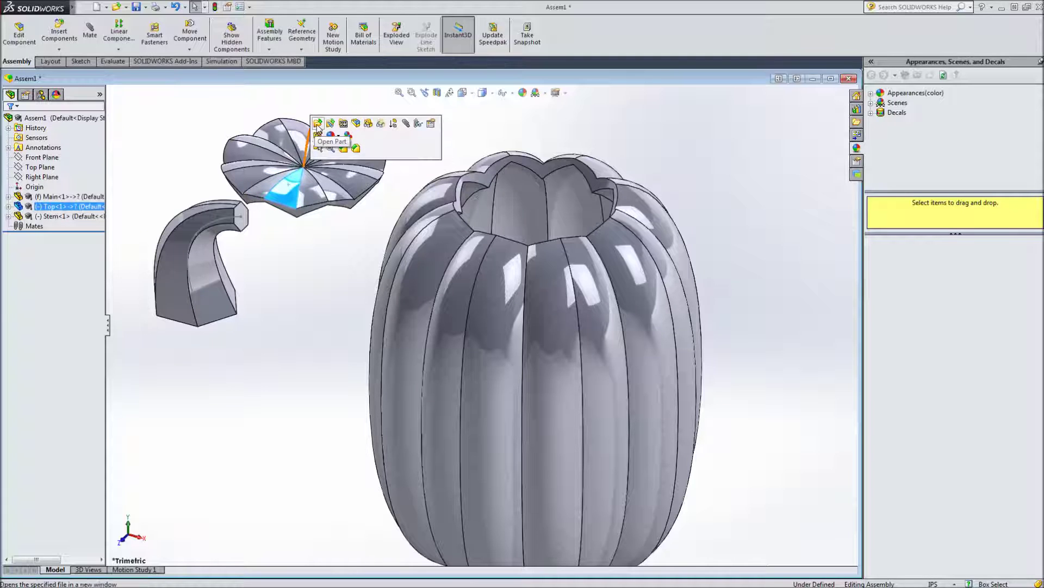
pyautogui.click(318, 129)
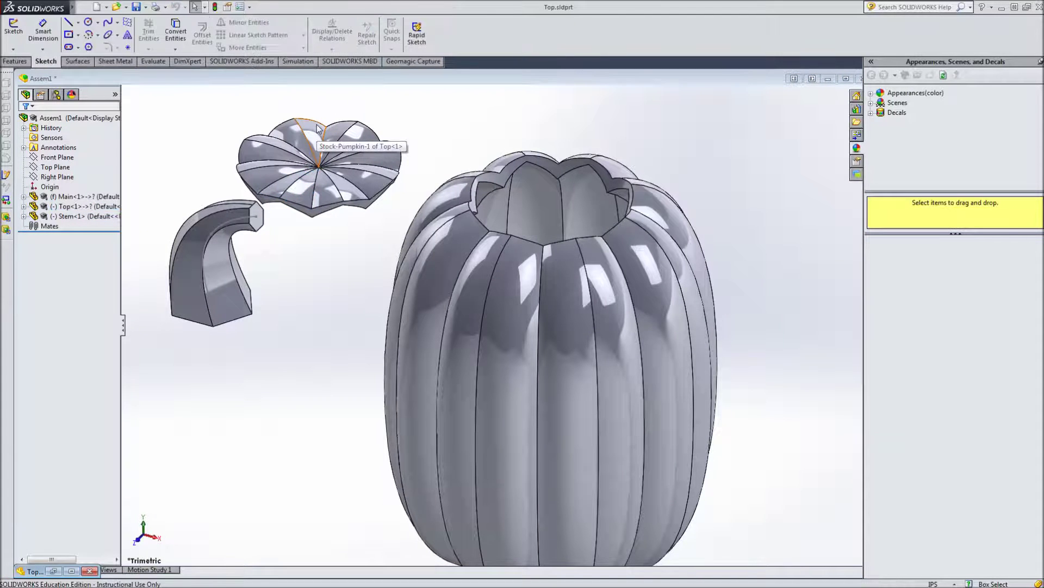
pyautogui.click(53, 571)
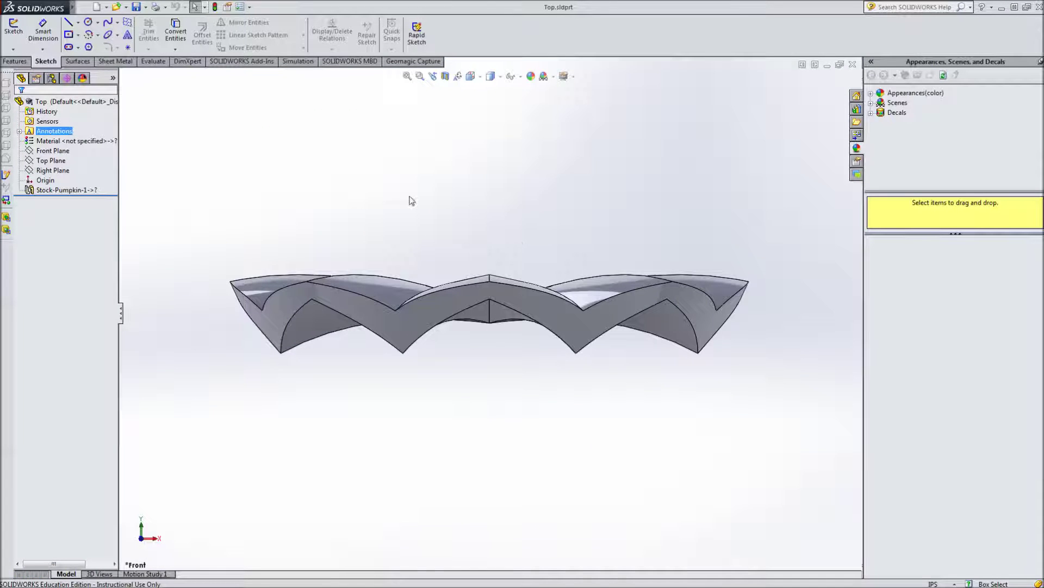
# - Sketch a vertical construction line about 0.19 in long on the Front Plane, from the Top's central underside point to just above its upper surface
pyautogui.moveTo(397, 267); pyautogui.dragTo(391, 227, button='middle')
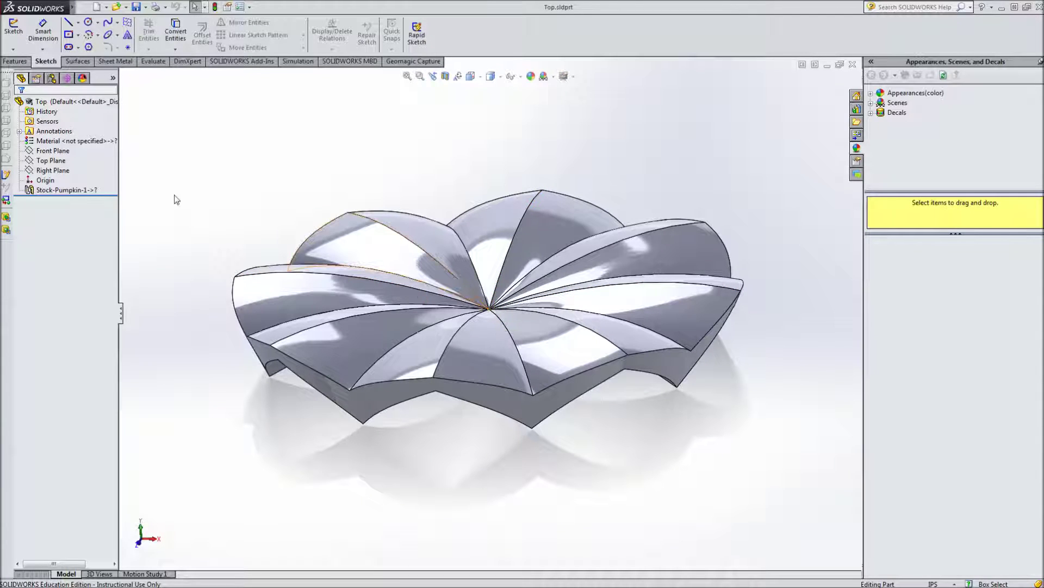
pyautogui.click(54, 131)
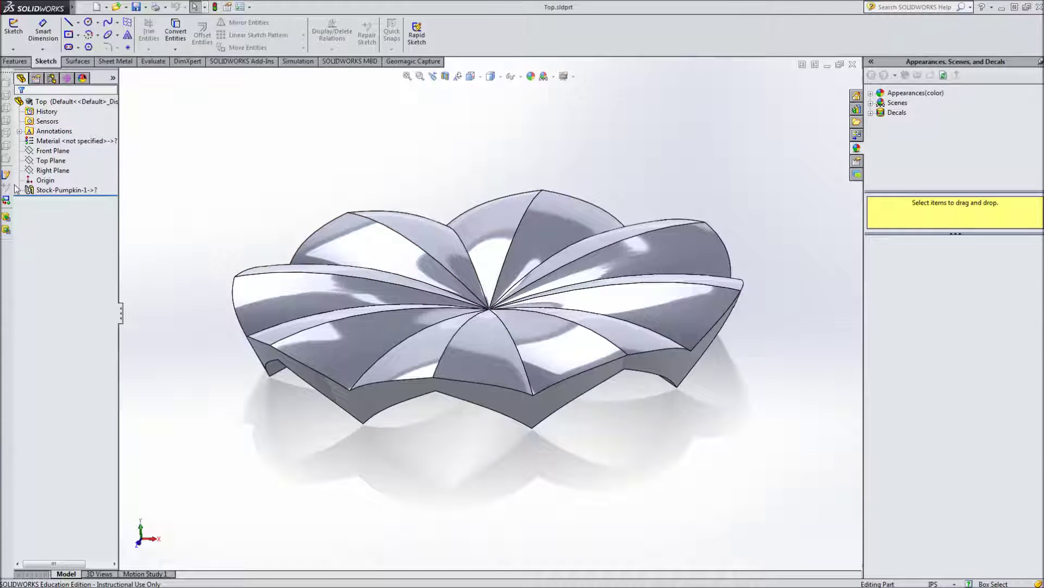
pyautogui.click(53, 151)
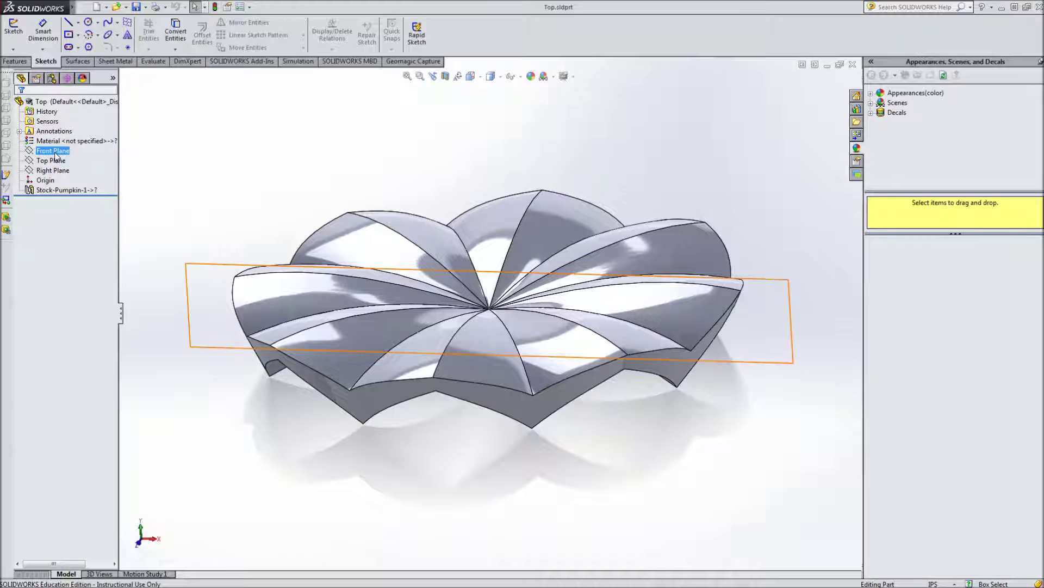
pyautogui.click(55, 152)
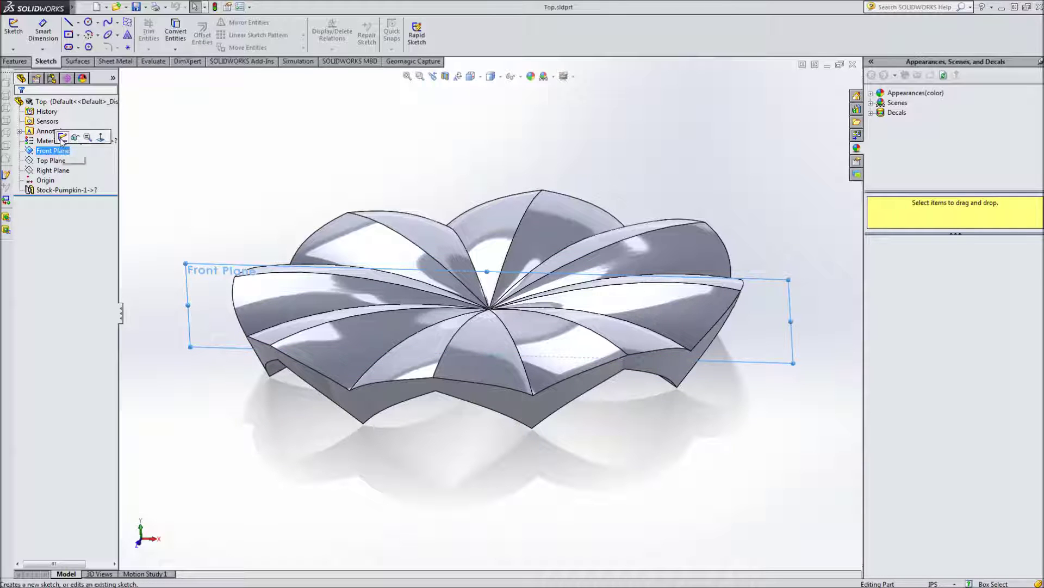
pyautogui.click(63, 137)
pyautogui.click(482, 76)
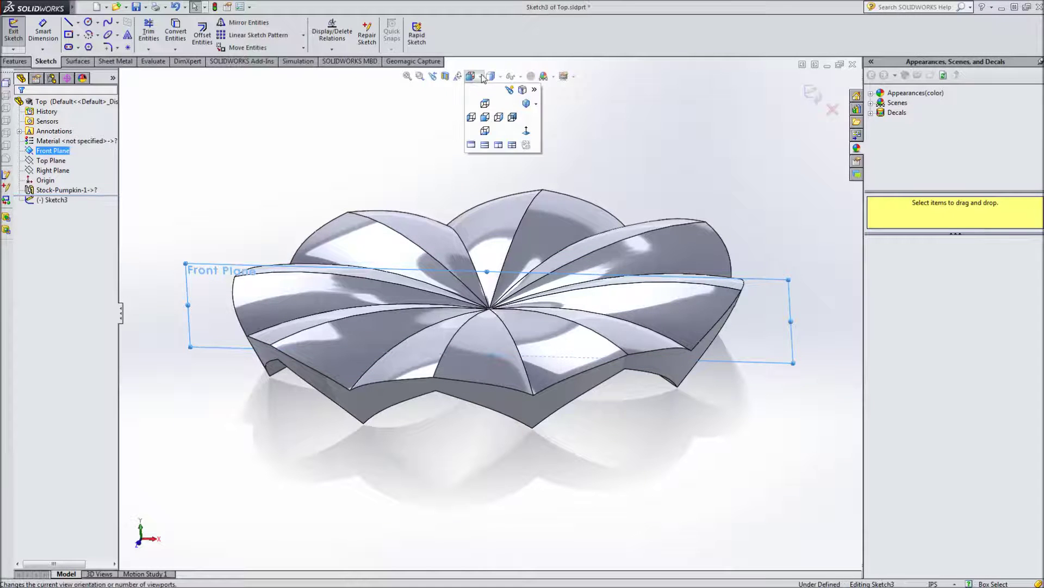
pyautogui.click(526, 131)
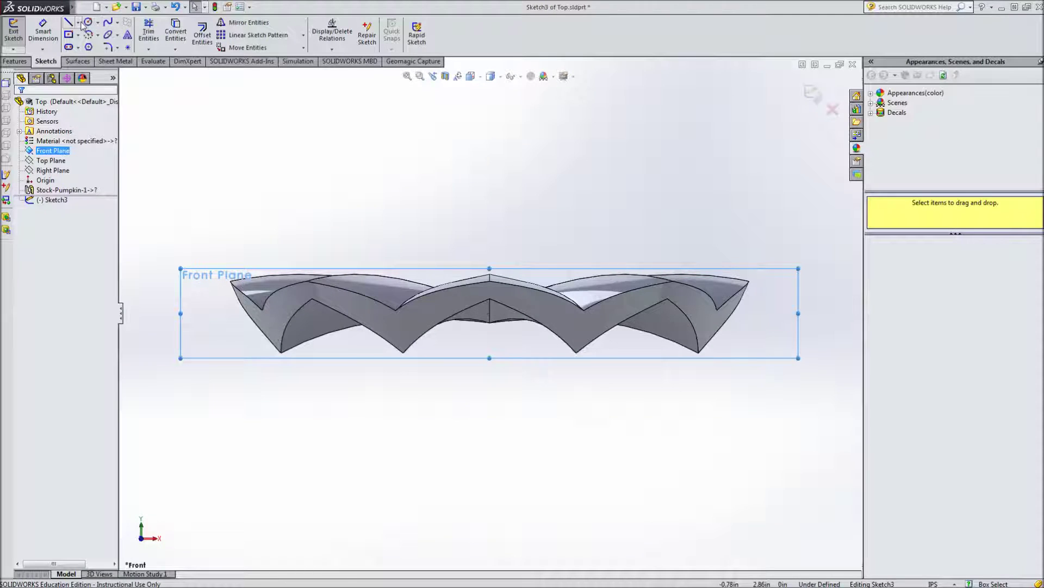
pyautogui.press('l')
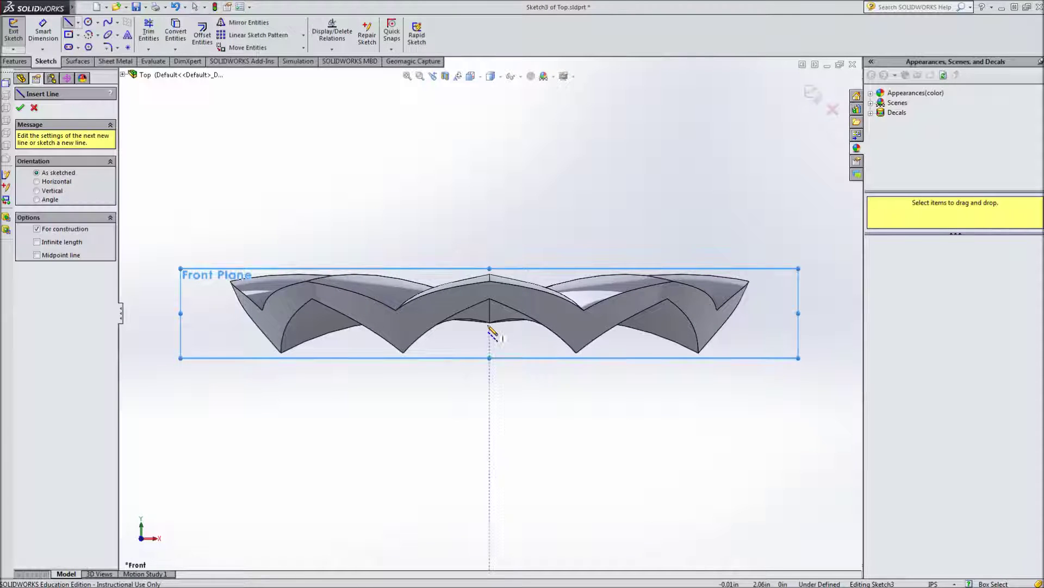
pyautogui.click(490, 323)
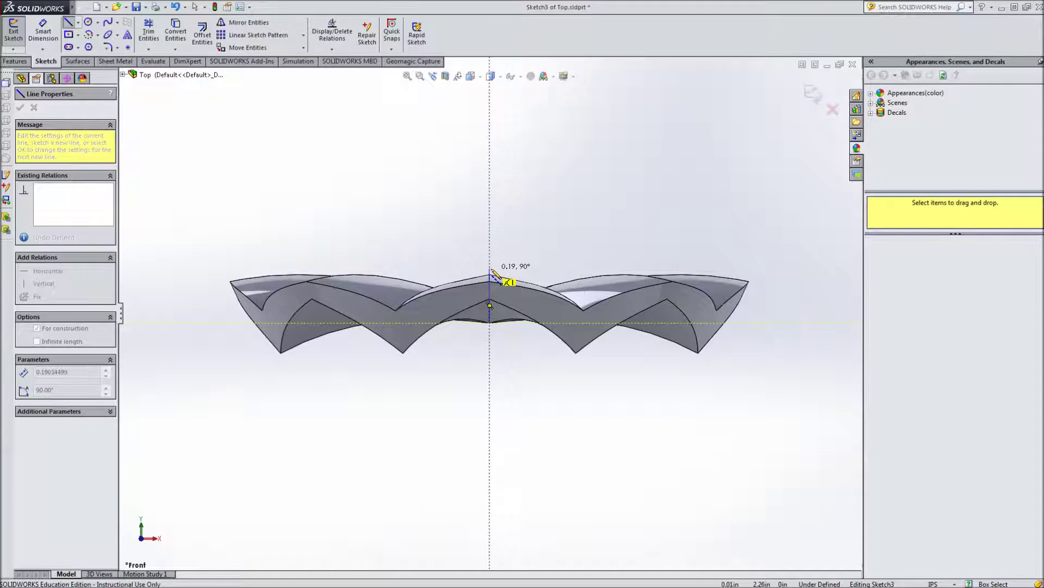
pyautogui.click(490, 269)
pyautogui.press('Escape')
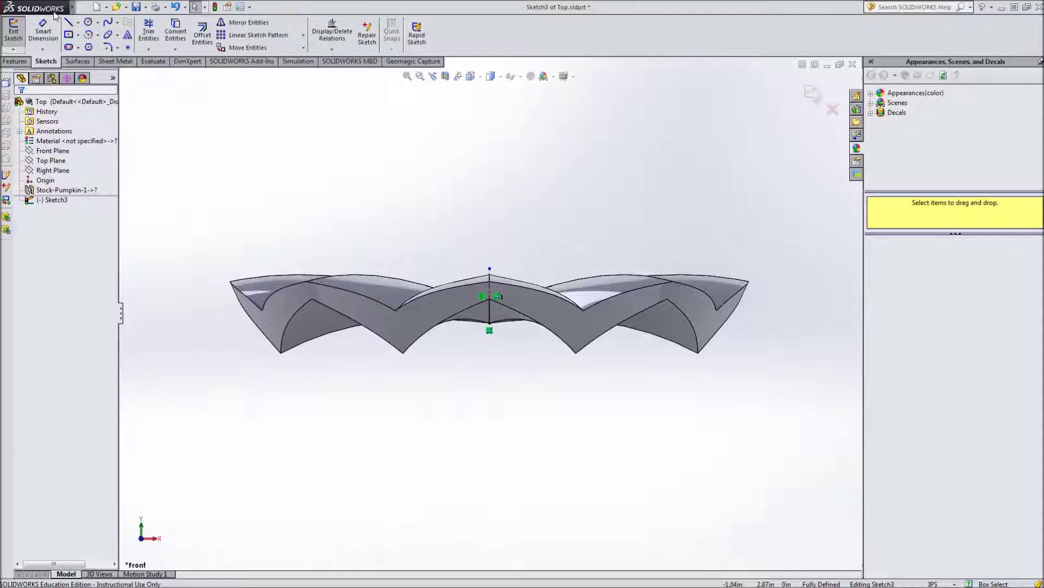
pyautogui.click(14, 30)
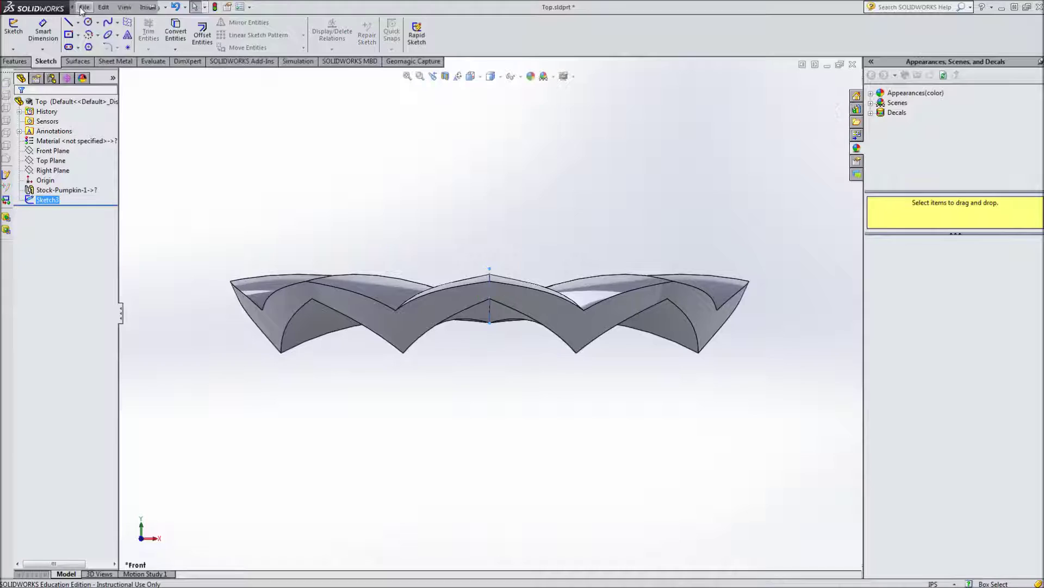
# - Save the Top part, return to the assembly and rebuild it with the changed model
pyautogui.click(83, 7)
pyautogui.click(90, 91)
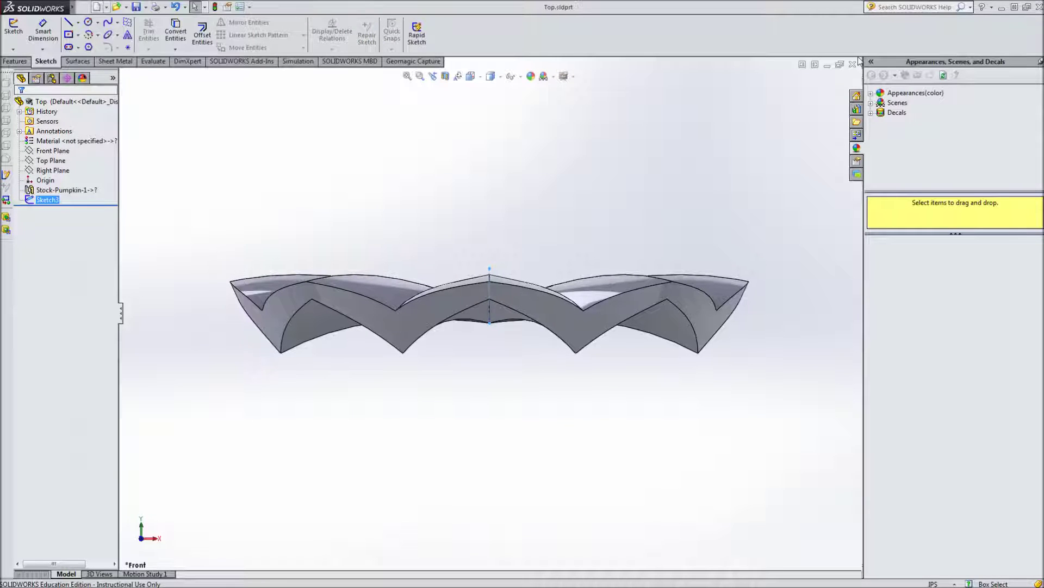
pyautogui.click(828, 64)
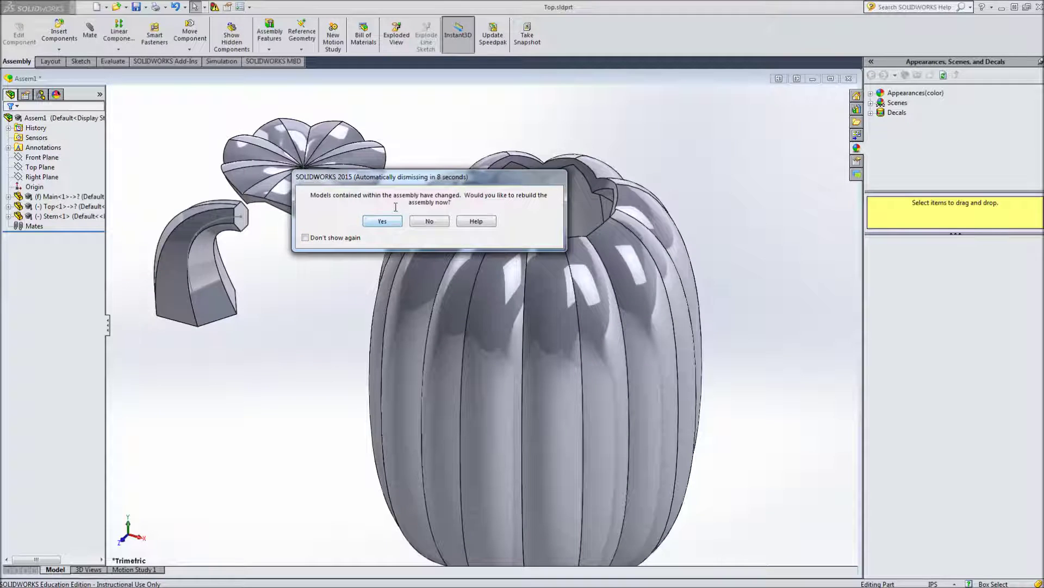
pyautogui.click(382, 222)
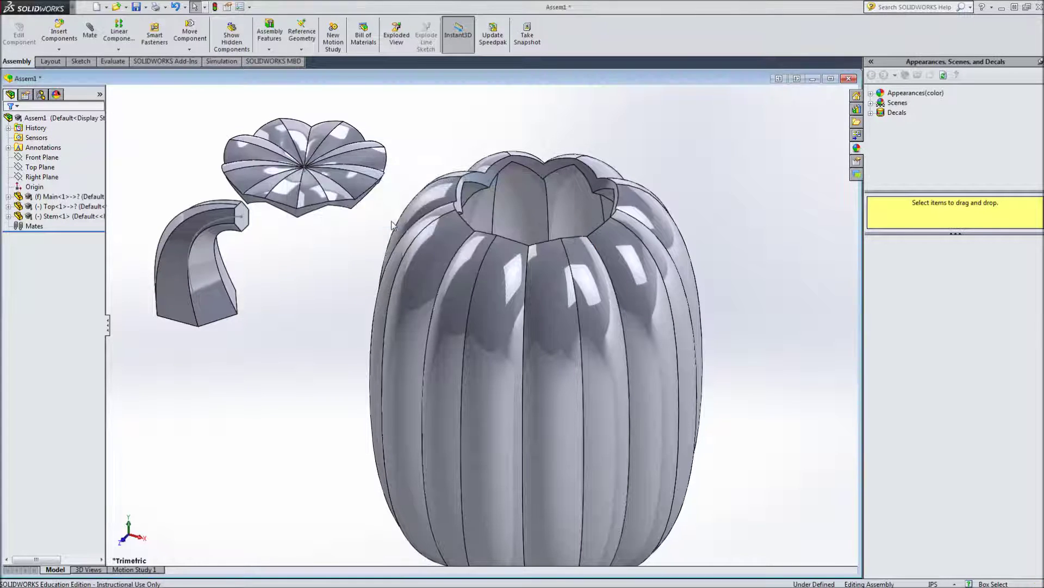
# - Add a coincident mate between the lower endpoint of the Stem's path sketch and the upper endpoint of the Top's construction line
pyautogui.scroll(-5, 400, 237)
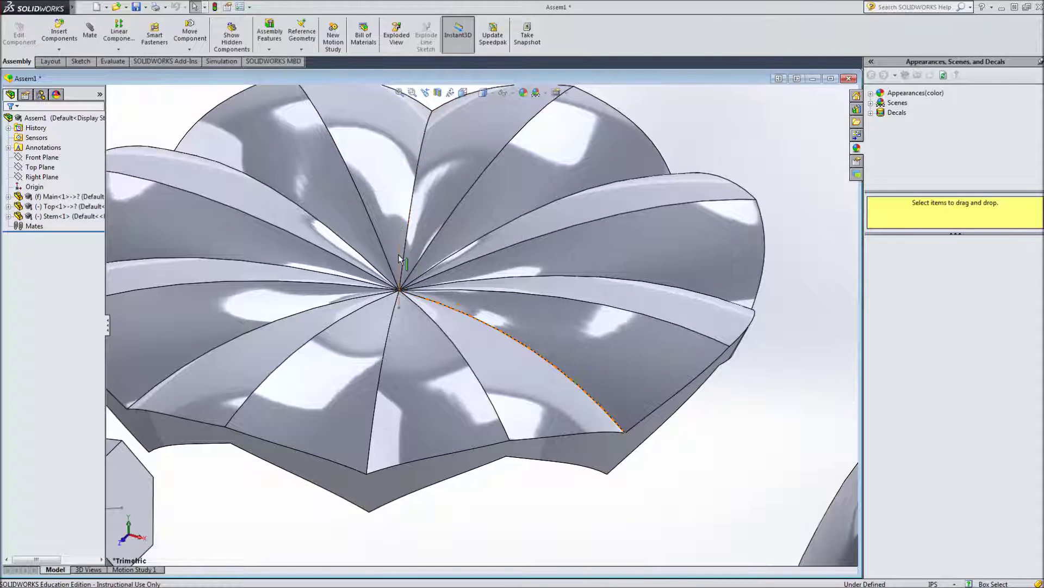
pyautogui.scroll(6, 398, 255)
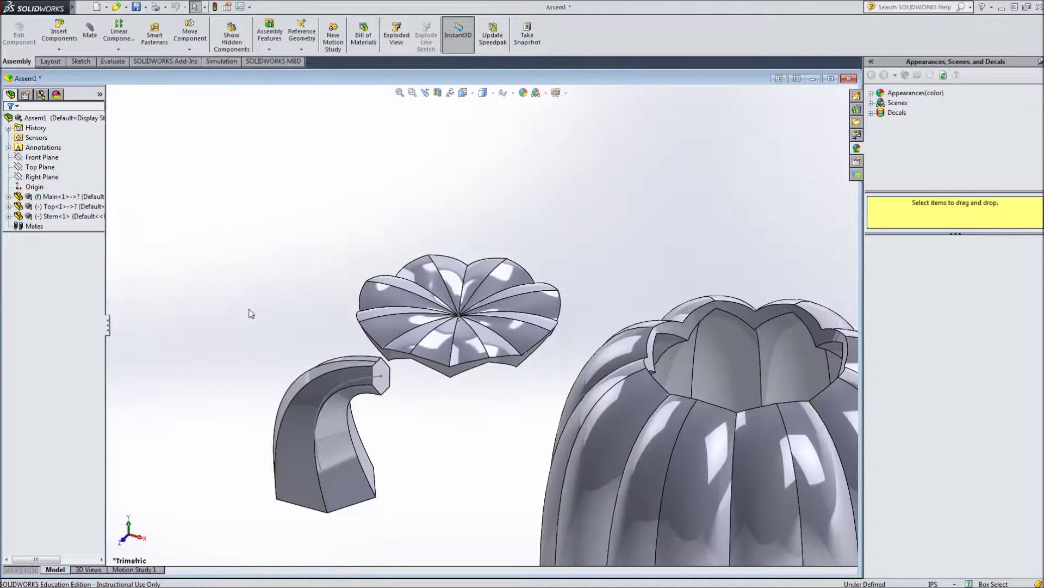
pyautogui.scroll(2, 278, 343)
pyautogui.moveTo(302, 385); pyautogui.dragTo(291, 310, button='middle')
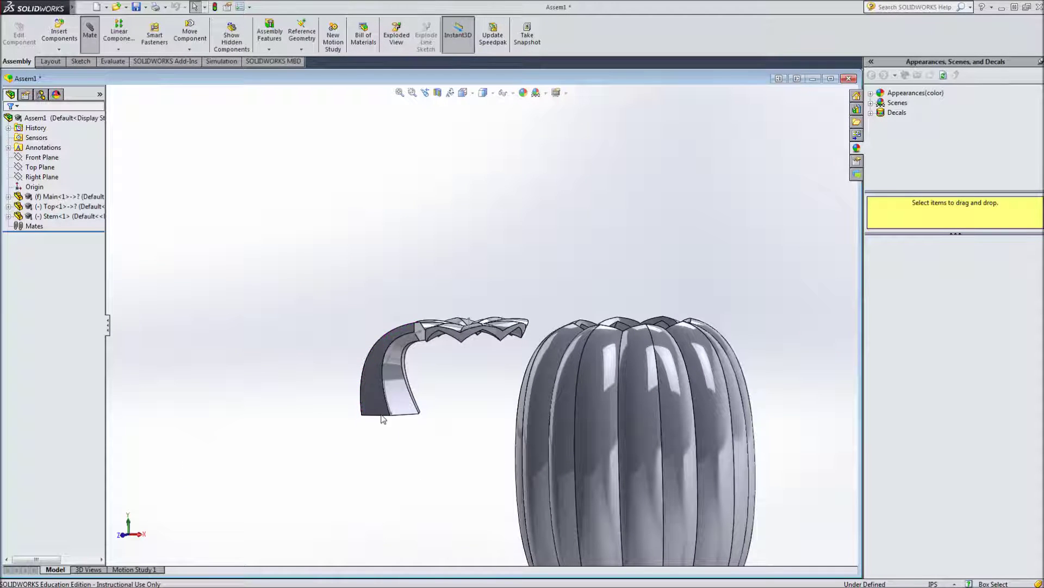
pyautogui.scroll(-8, 394, 419)
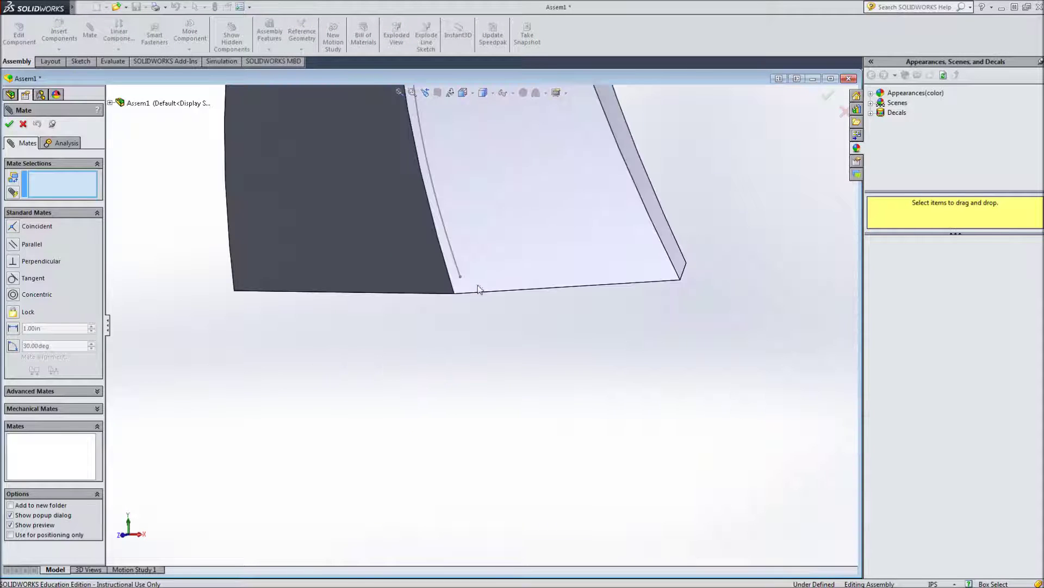
pyautogui.moveTo(455, 364); pyautogui.dragTo(488, 347, button='middle')
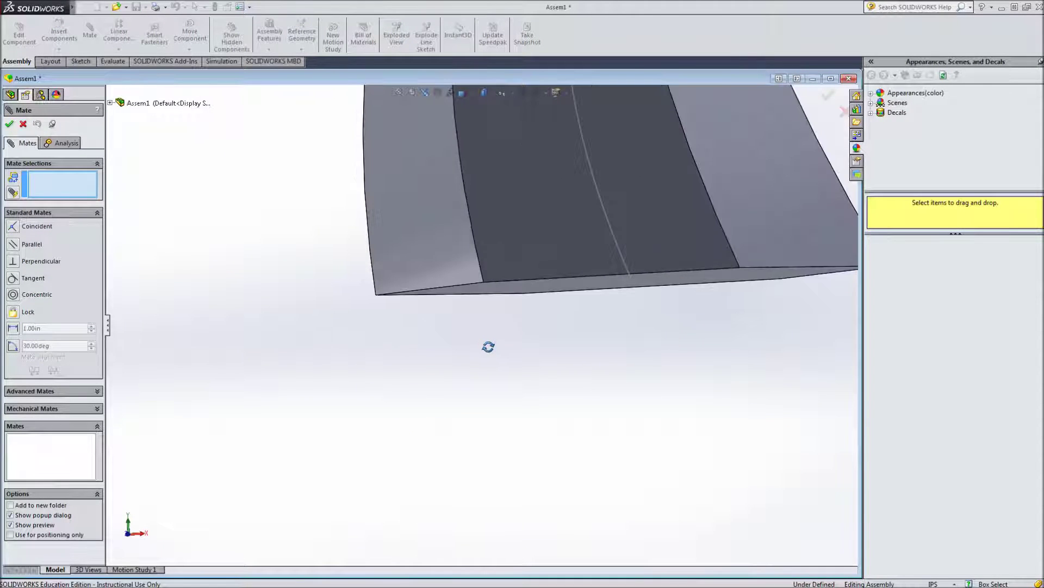
pyautogui.click(633, 279)
pyautogui.scroll(6, 704, 299)
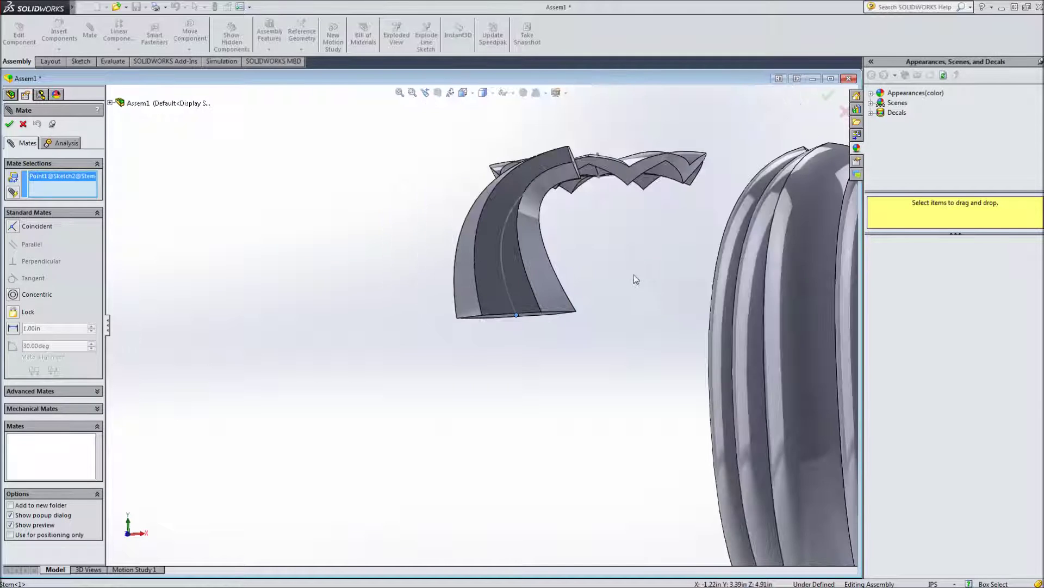
pyautogui.scroll(-6, 568, 248)
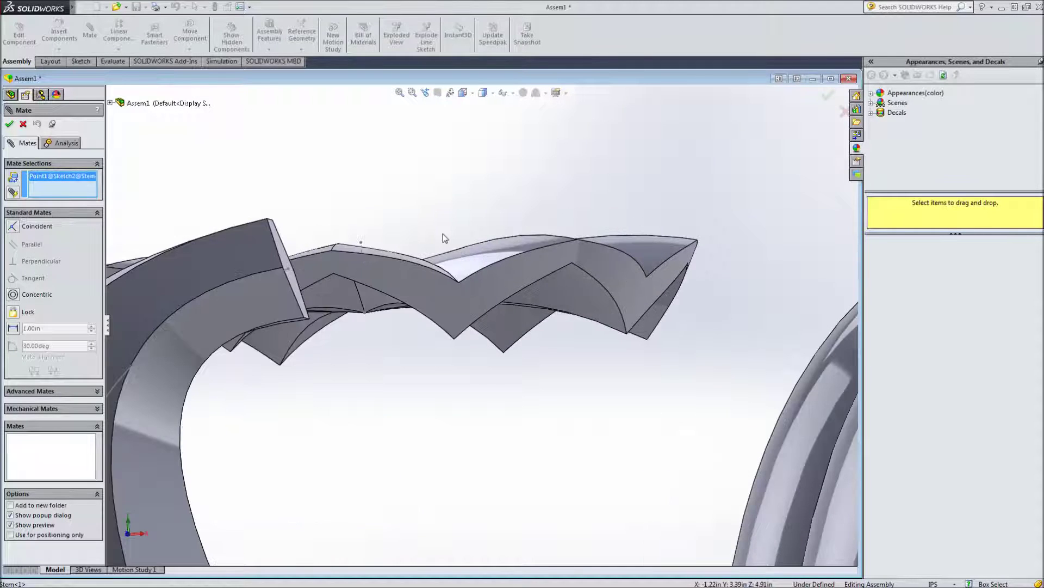
pyautogui.click(362, 243)
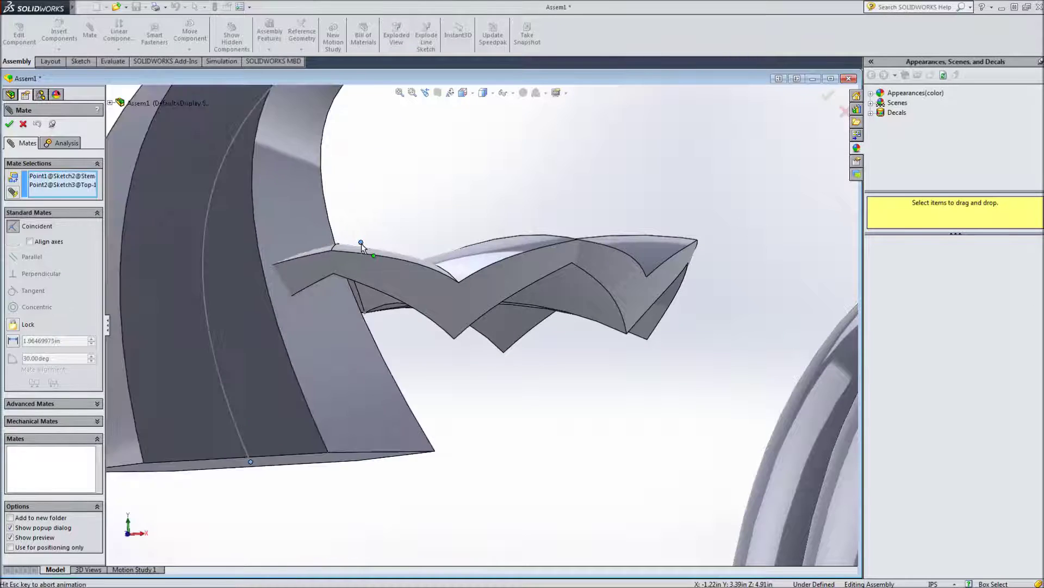
pyautogui.press('Return')
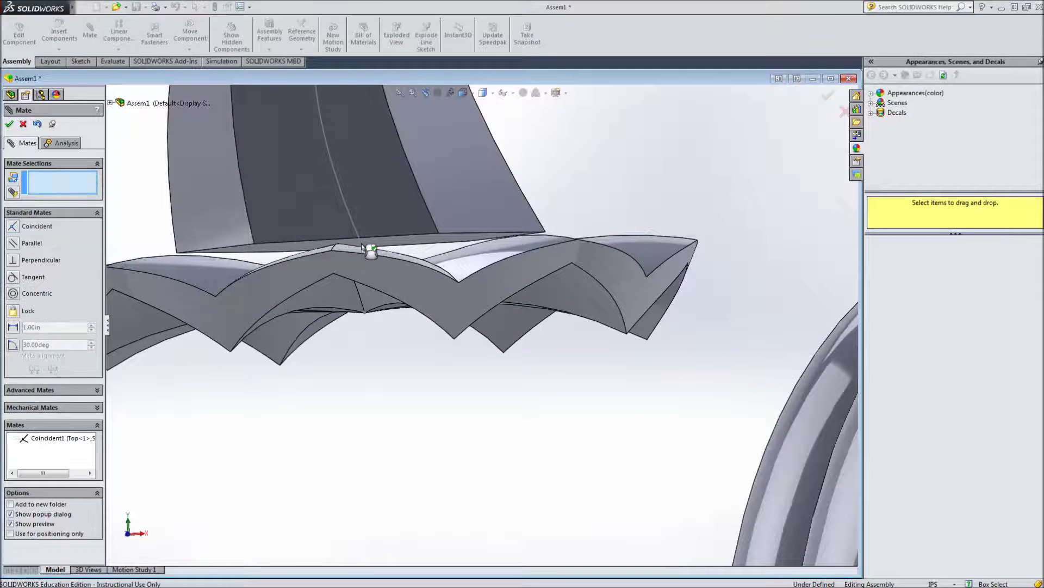
pyautogui.scroll(2, 368, 244)
pyautogui.moveTo(370, 251); pyautogui.dragTo(380, 257, button='middle')
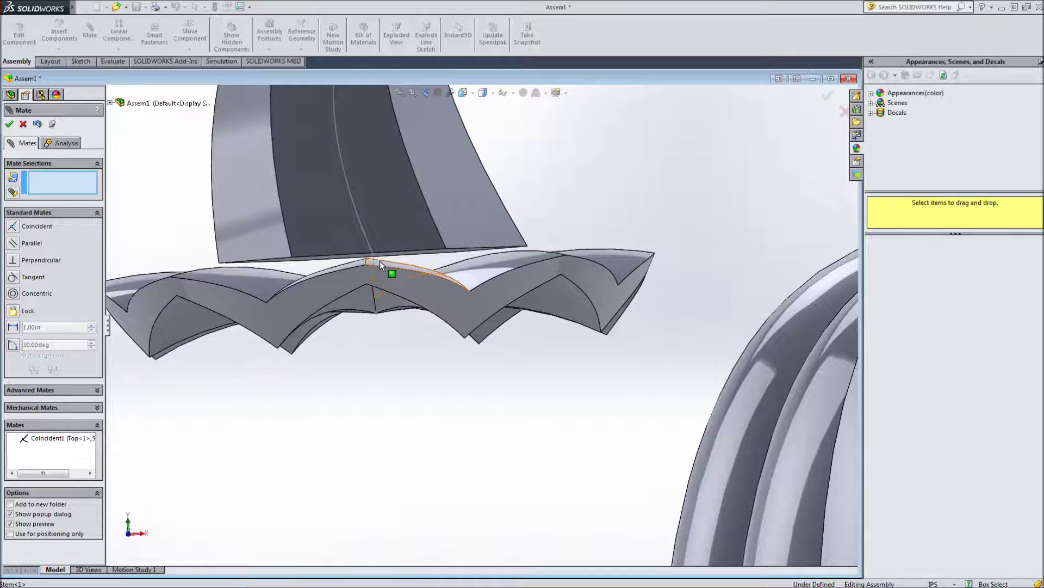
pyautogui.scroll(-4, 380, 260)
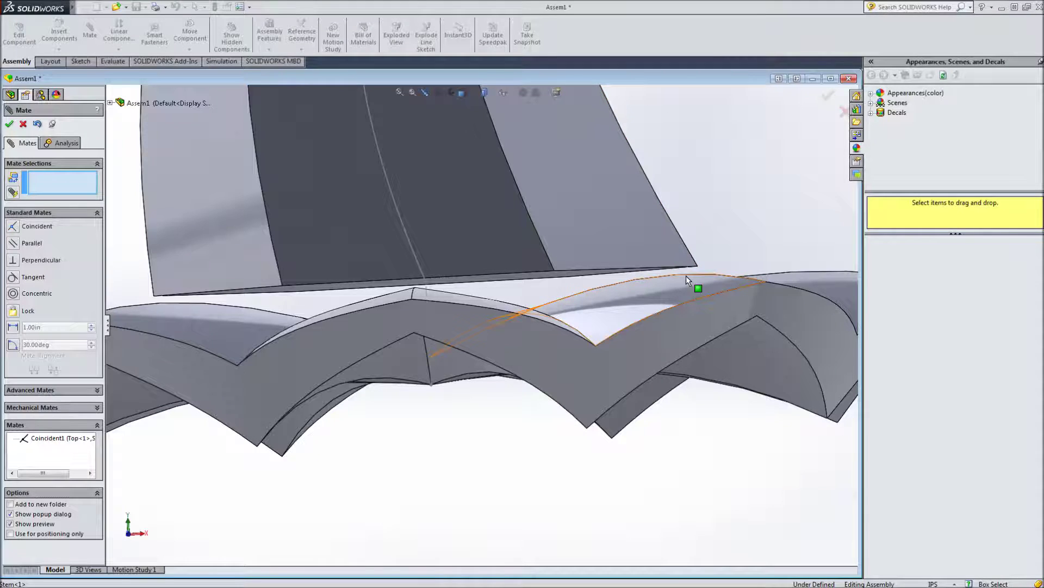
pyautogui.click(530, 280)
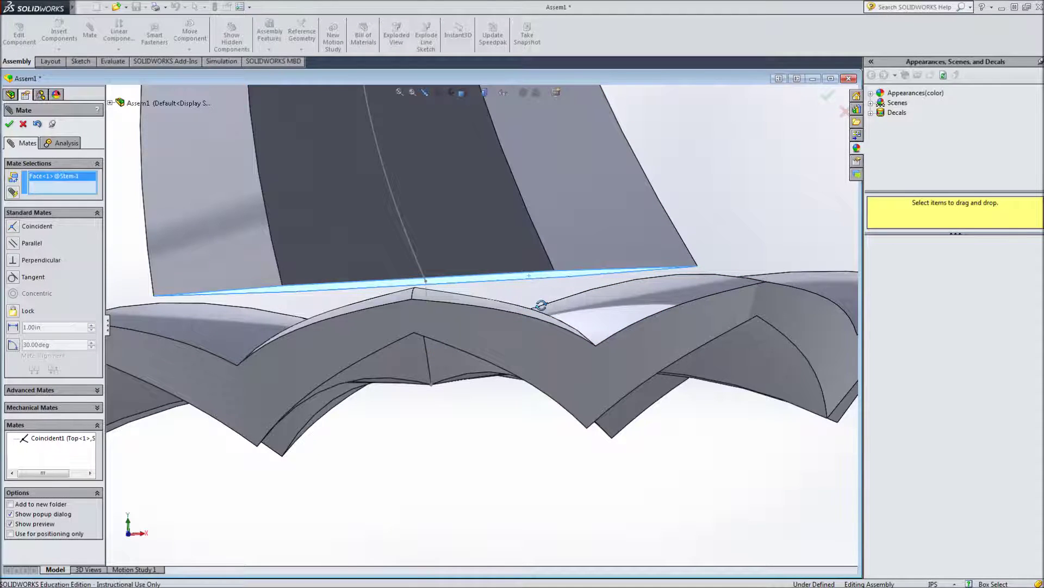
pyautogui.moveTo(541, 303); pyautogui.dragTo(540, 310, button='middle')
pyautogui.scroll(5, 523, 346)
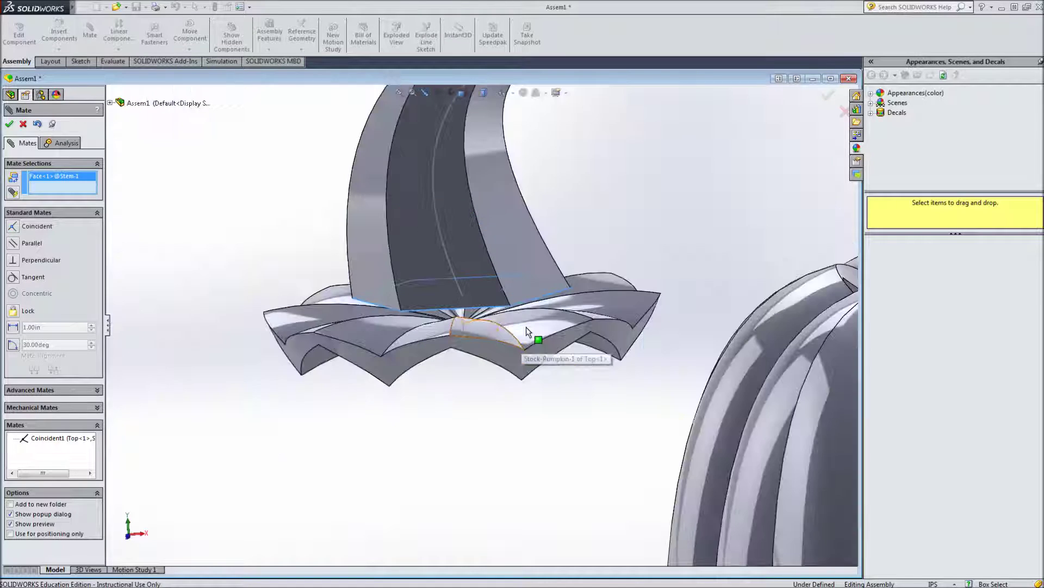
pyautogui.moveTo(511, 417); pyautogui.dragTo(503, 398, button='middle')
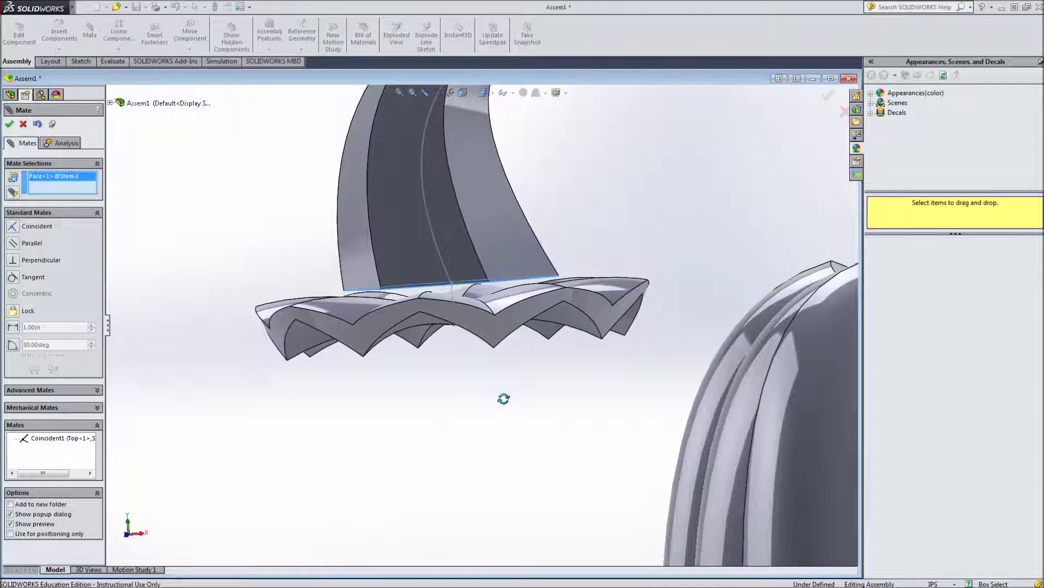
pyautogui.scroll(3, 503, 399)
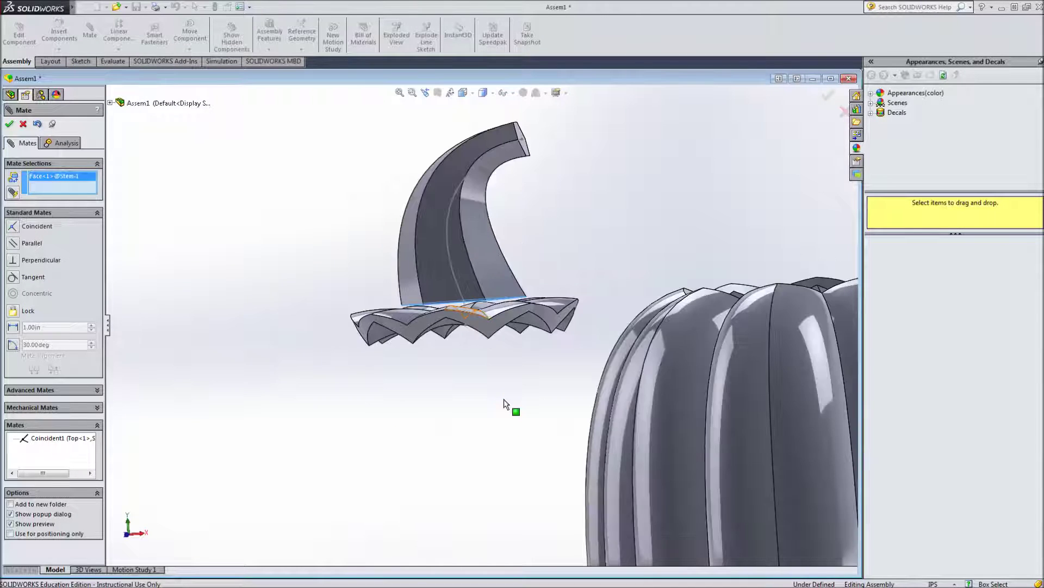
pyautogui.click(10, 125)
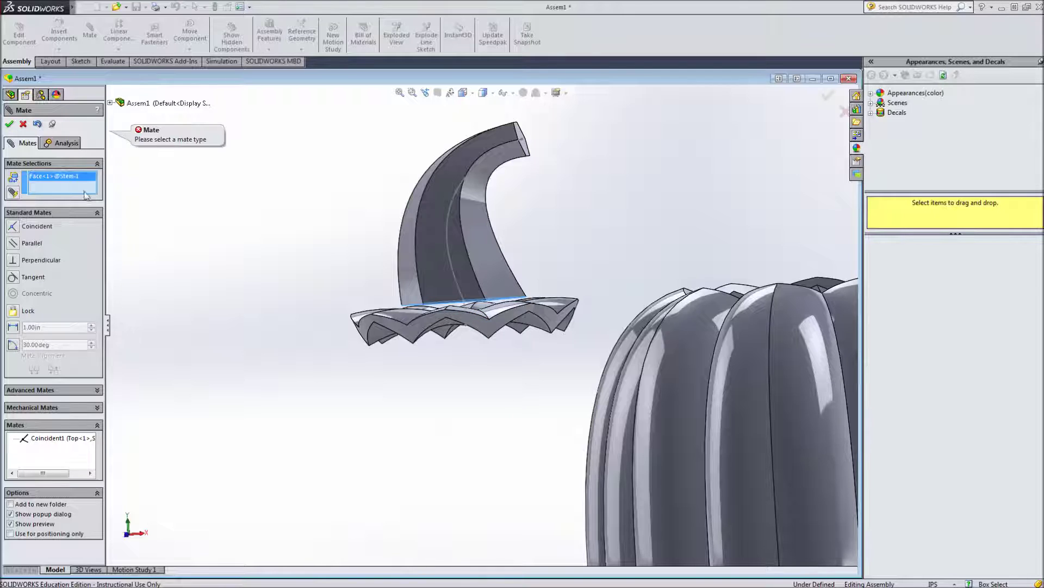
pyautogui.click(23, 124)
# - Start editing the Stem component in place, saving the assembly as Pumpkin Assembly in the V3 folder
pyautogui.press('Down')
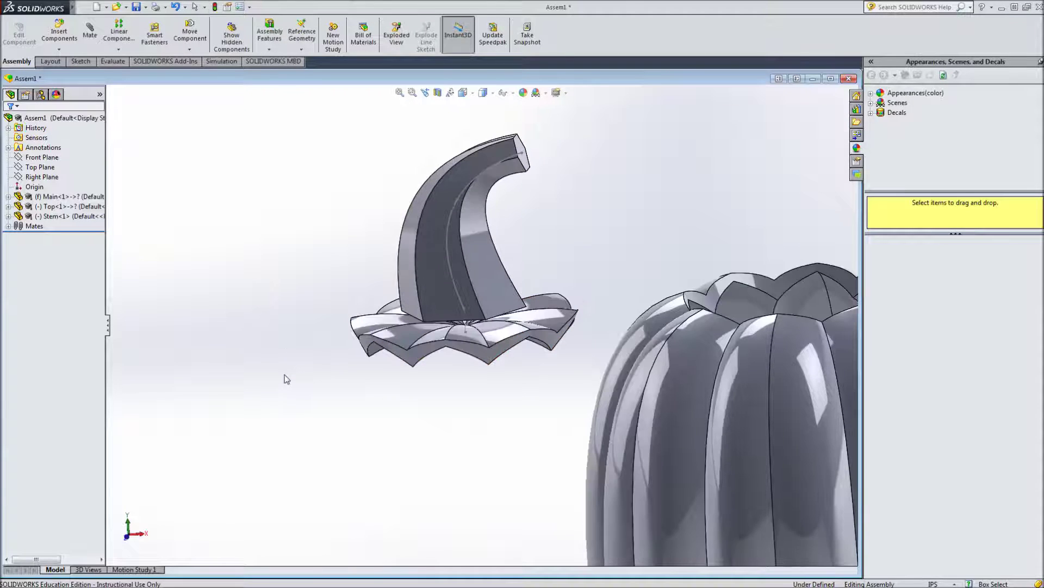
pyautogui.moveTo(285, 375); pyautogui.dragTo(282, 350, button='middle')
pyautogui.scroll(-2, 387, 323)
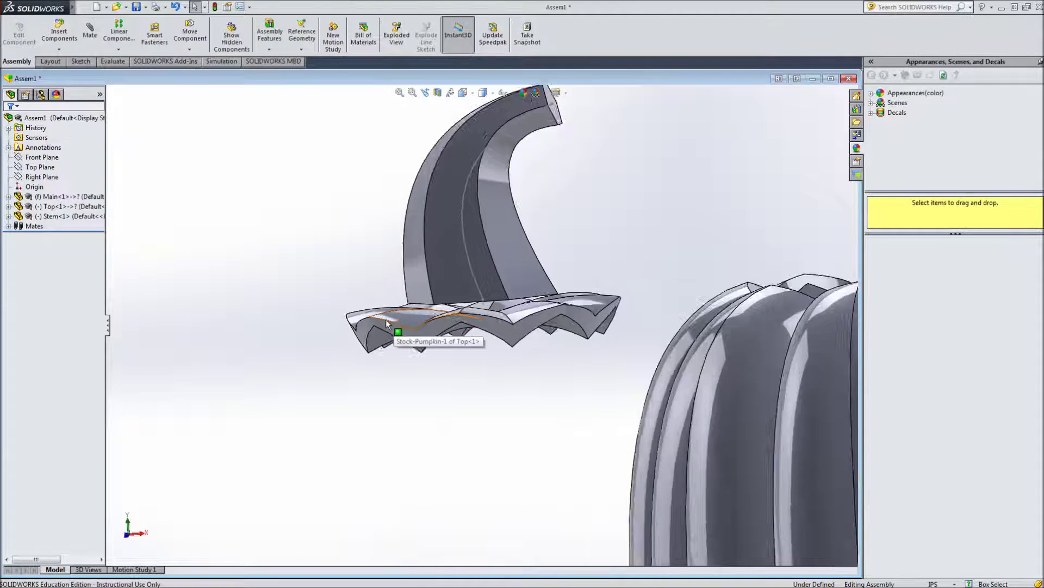
pyautogui.scroll(-3, 387, 323)
pyautogui.scroll(-2, 642, 433)
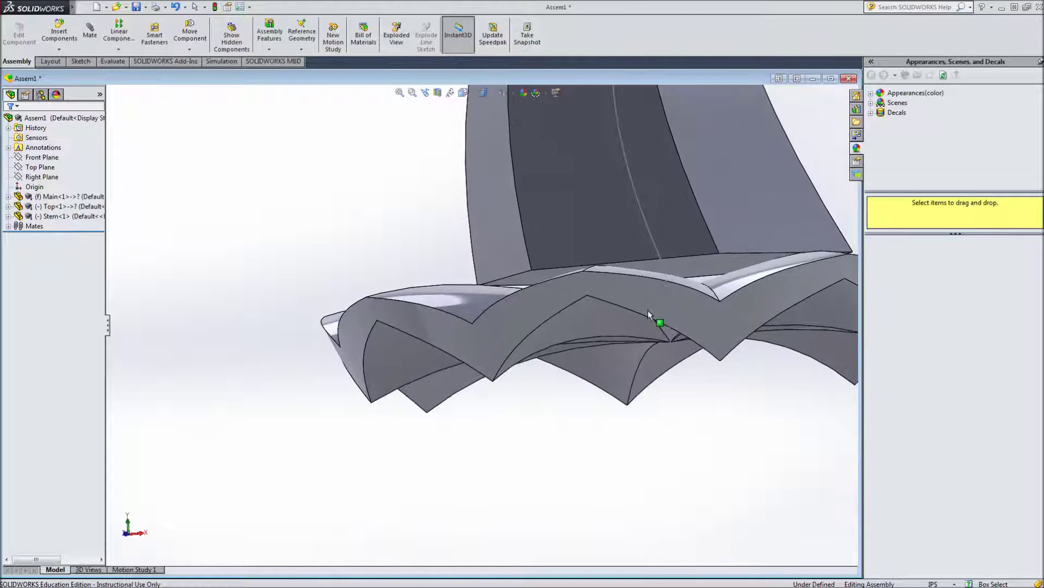
pyautogui.click(689, 275)
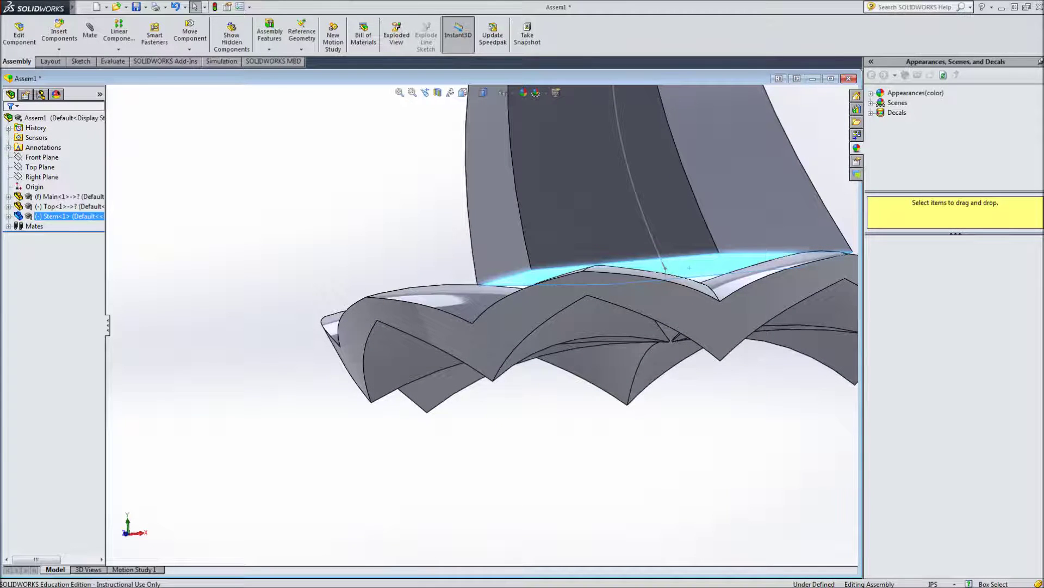
pyautogui.rightClick(49, 219)
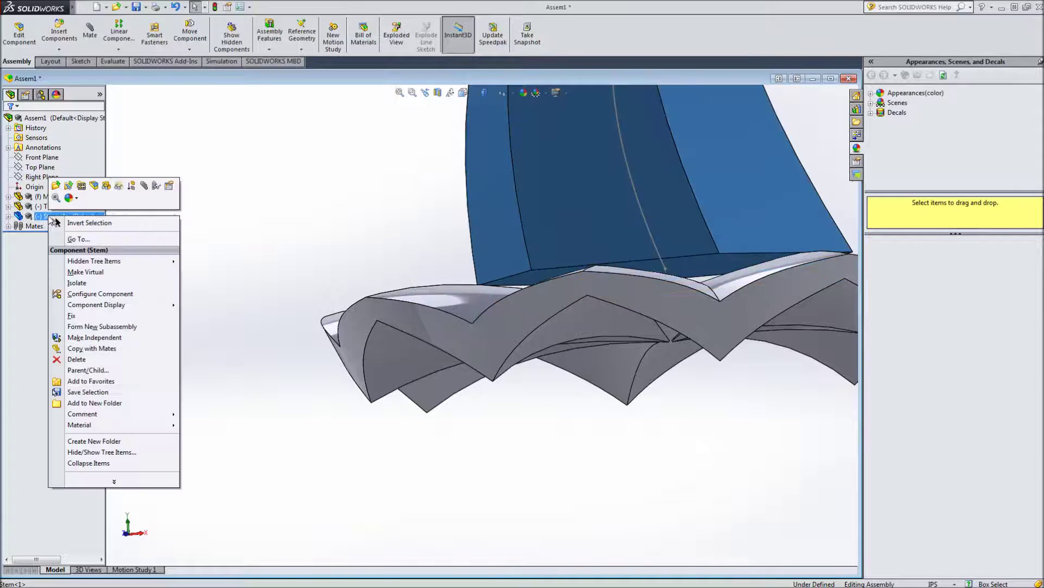
pyautogui.click(93, 186)
pyautogui.click(531, 310)
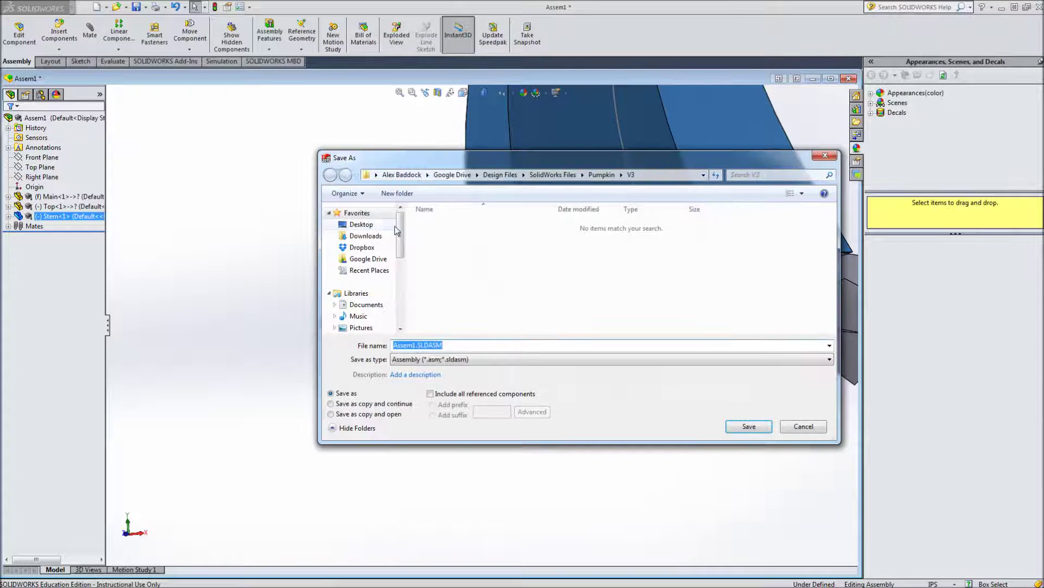
pyautogui.click(408, 346)
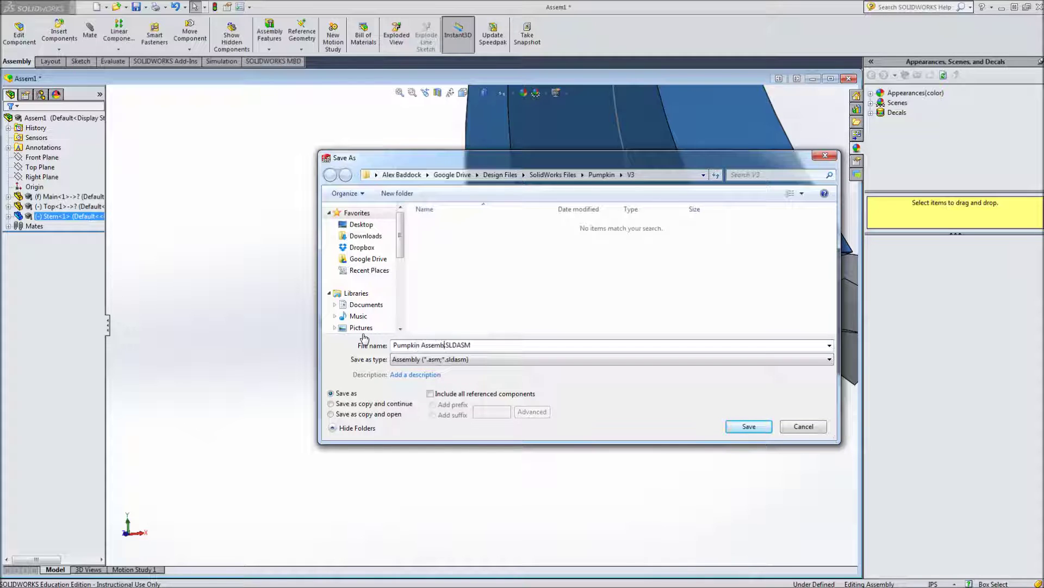
pyautogui.click(749, 426)
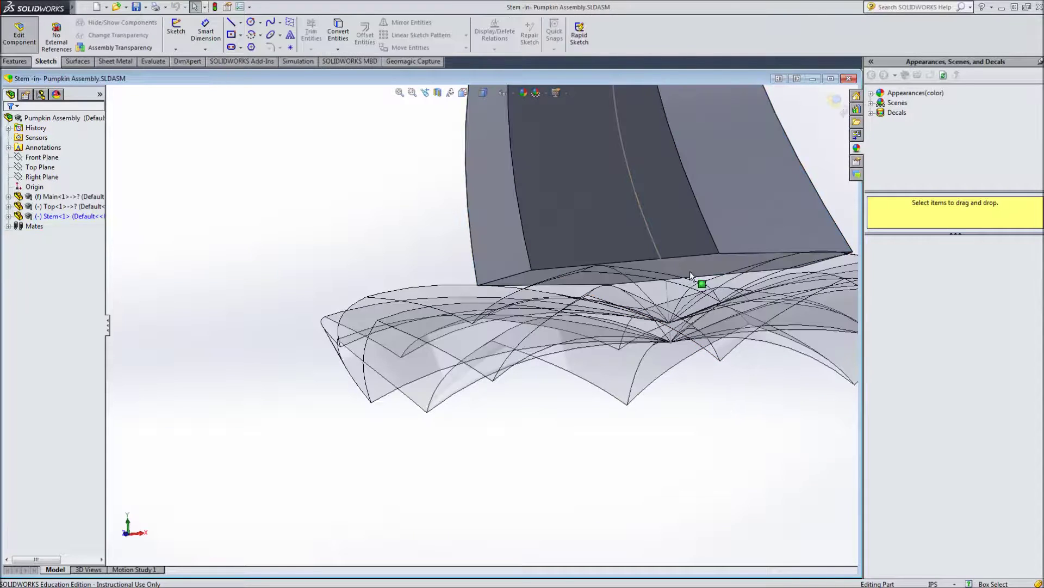
# - Sketch on the Stem's bottom face, converting the face's outline edges into sketch entities
pyautogui.click(690, 271)
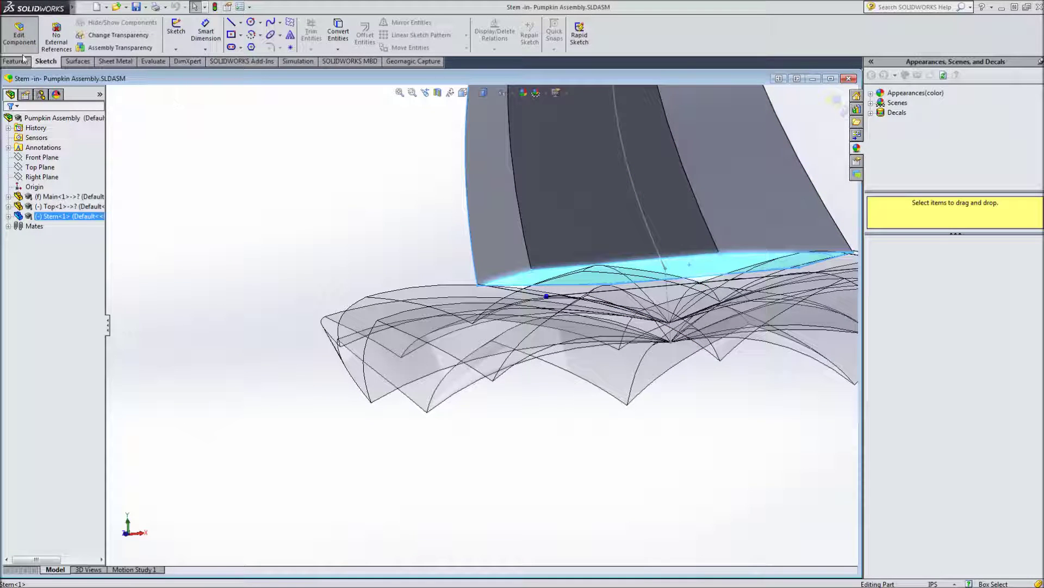
pyautogui.click(173, 32)
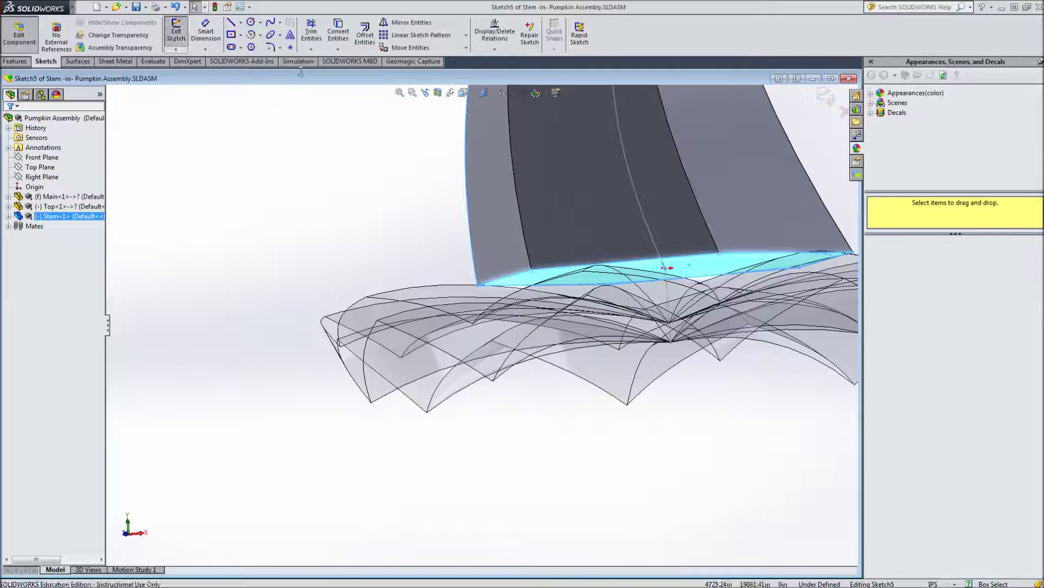
pyautogui.click(337, 32)
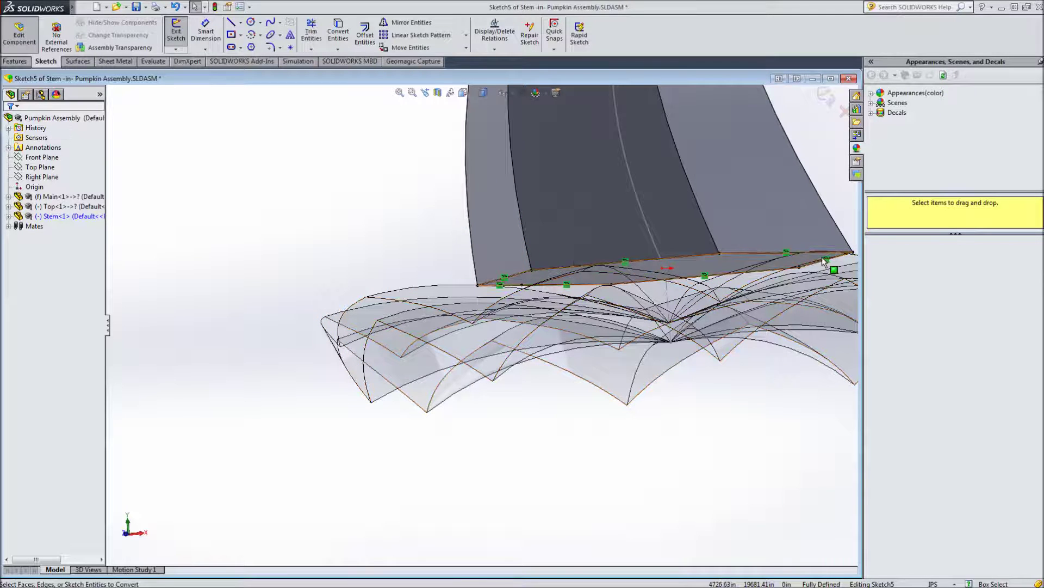
pyautogui.click(175, 33)
# - Extrude the converted outline downward from the Stem's base with the Up To Body end condition, ending at the Top's body with merged result
pyautogui.click(15, 61)
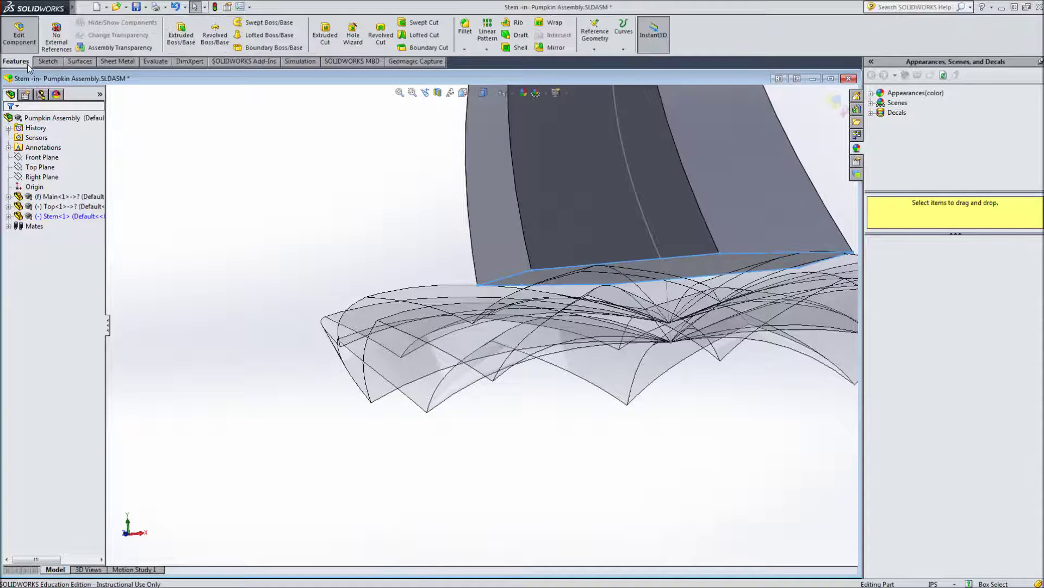
pyautogui.click(182, 35)
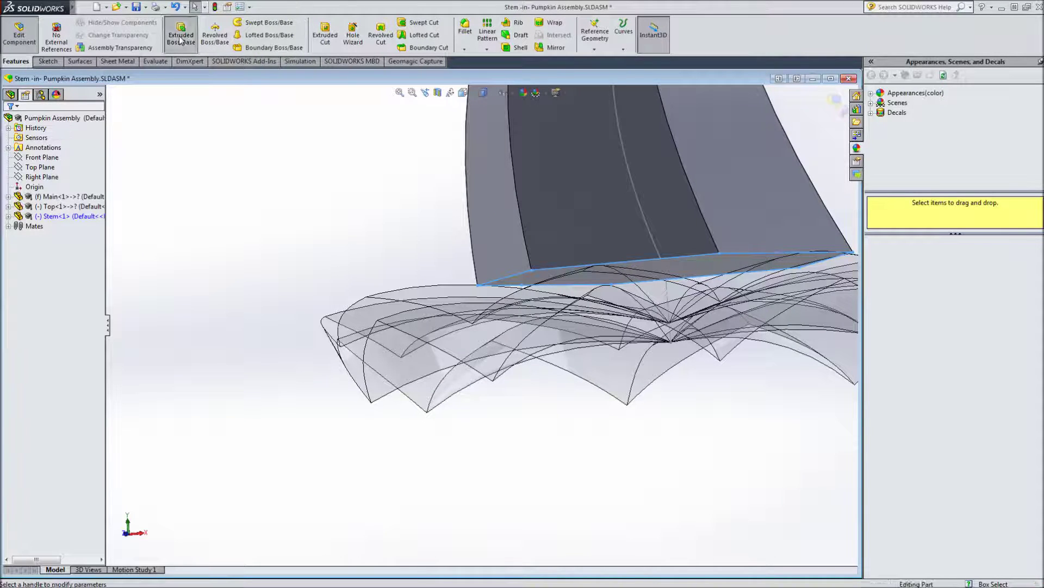
pyautogui.moveTo(259, 217); pyautogui.dragTo(239, 199, button='middle')
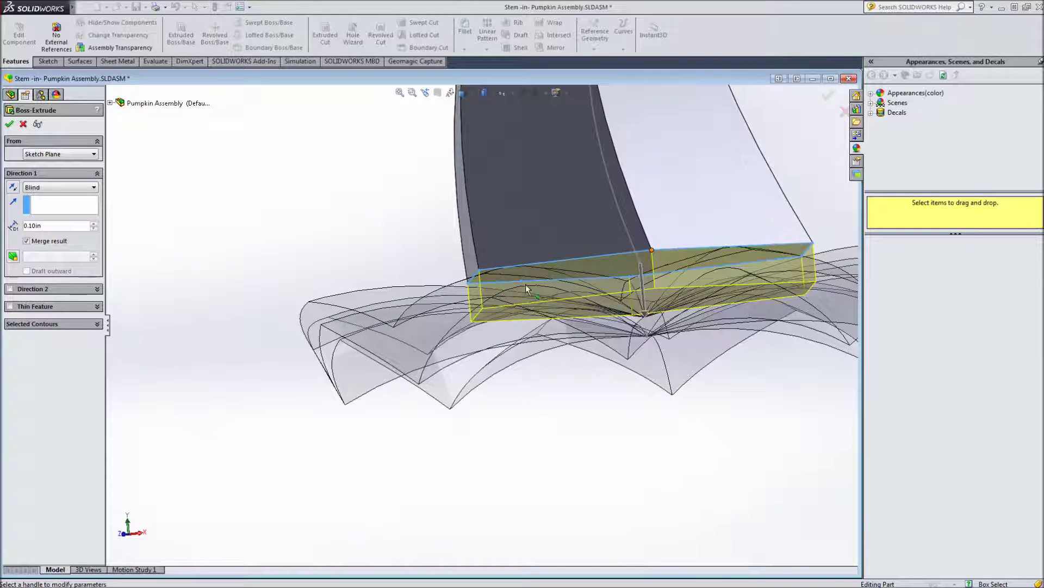
pyautogui.moveTo(399, 234); pyautogui.dragTo(392, 264, button='middle')
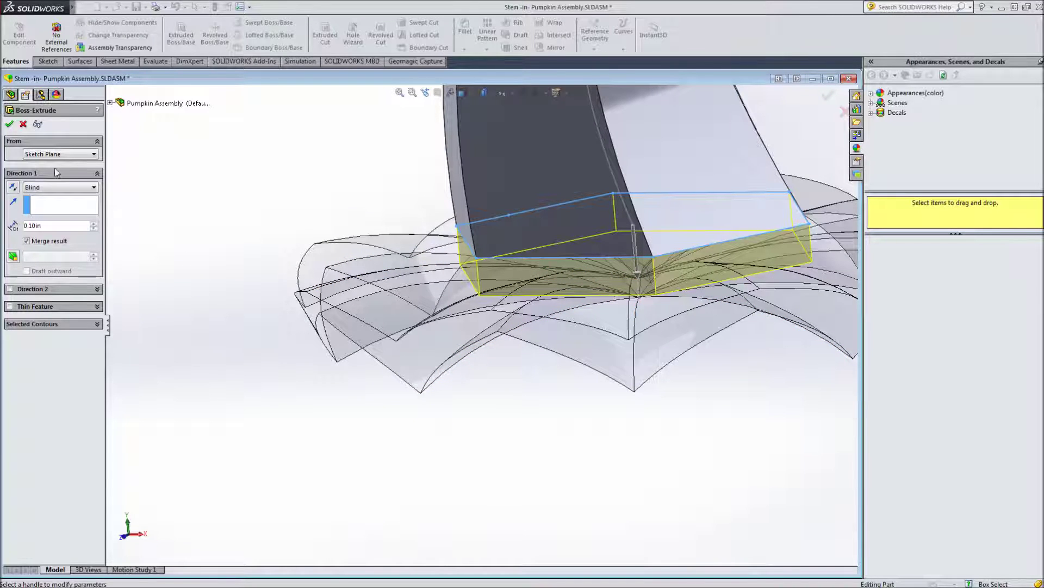
pyautogui.click(57, 187)
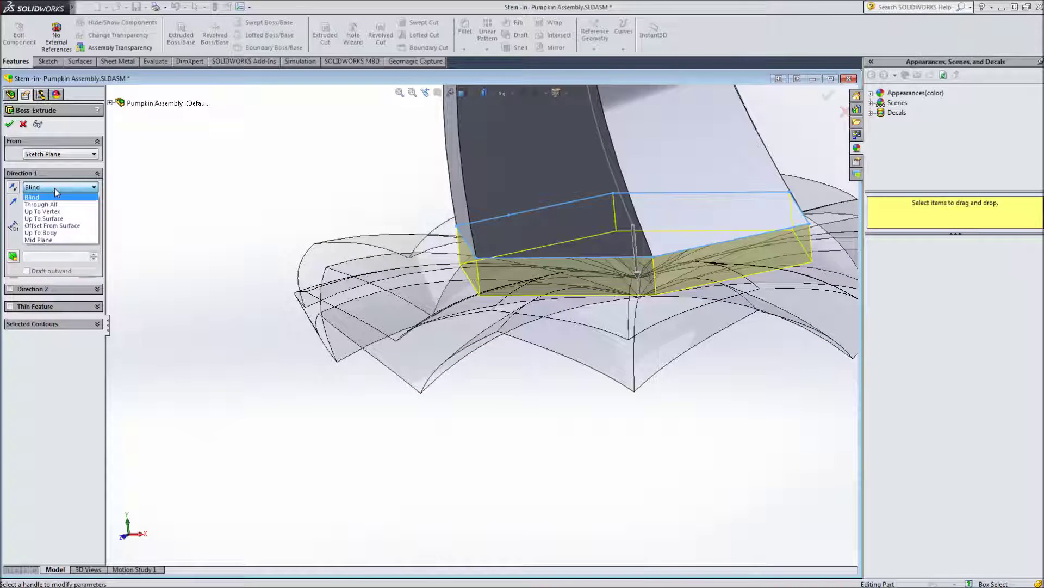
pyautogui.click(51, 233)
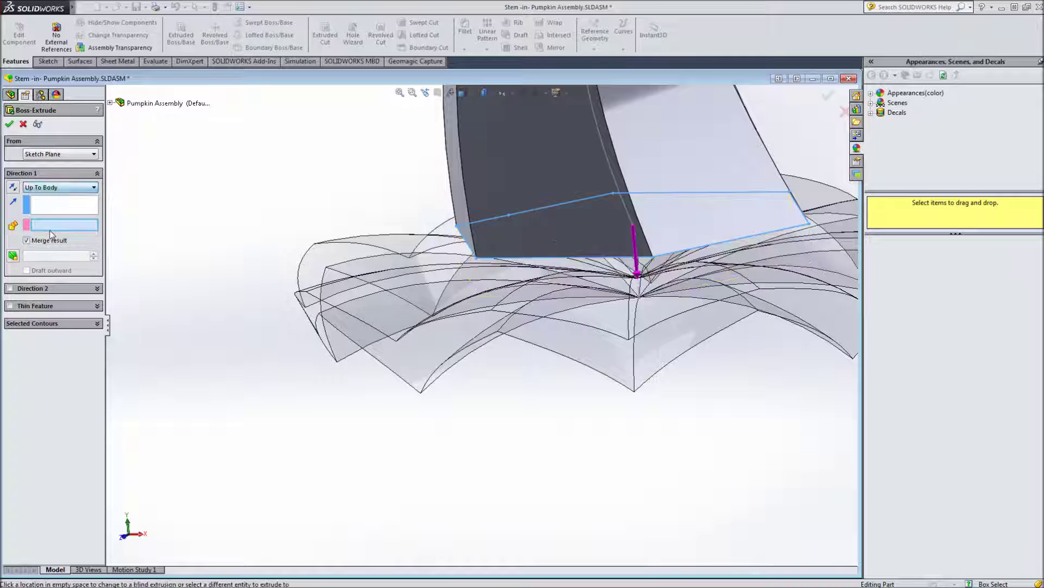
pyautogui.click(425, 278)
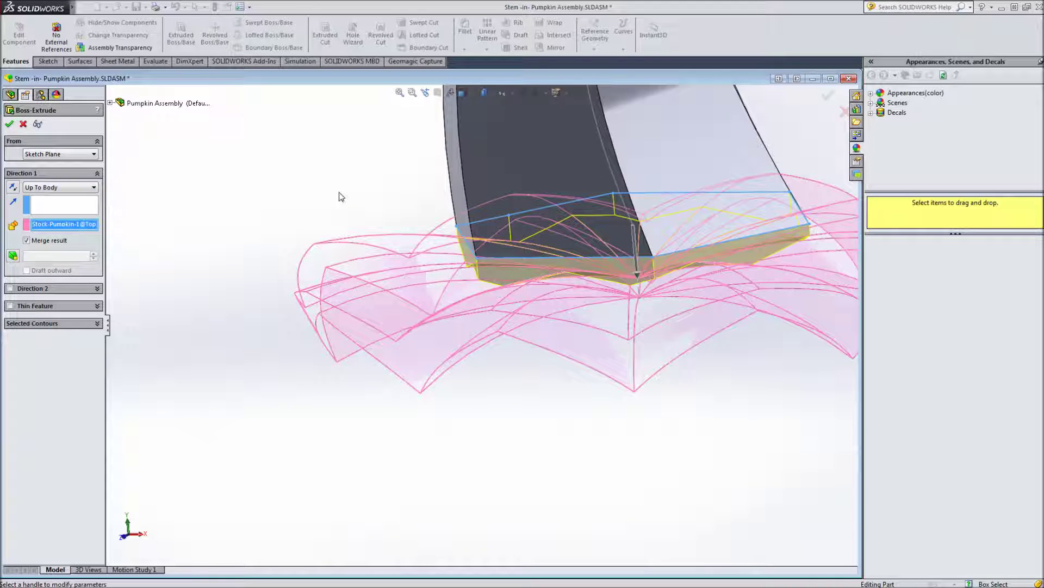
pyautogui.moveTo(341, 196); pyautogui.dragTo(374, 202, button='middle')
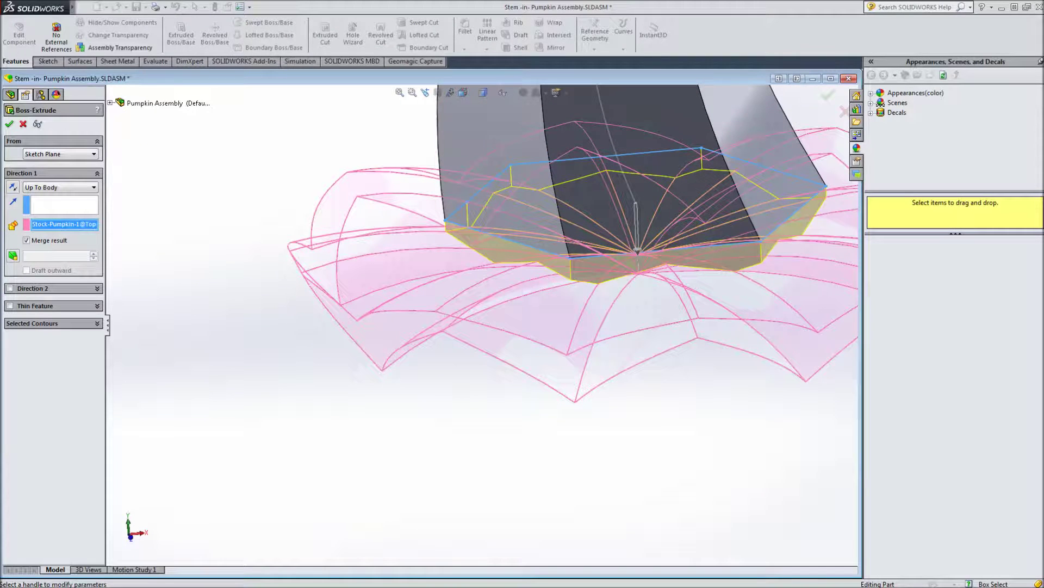
pyautogui.click(10, 124)
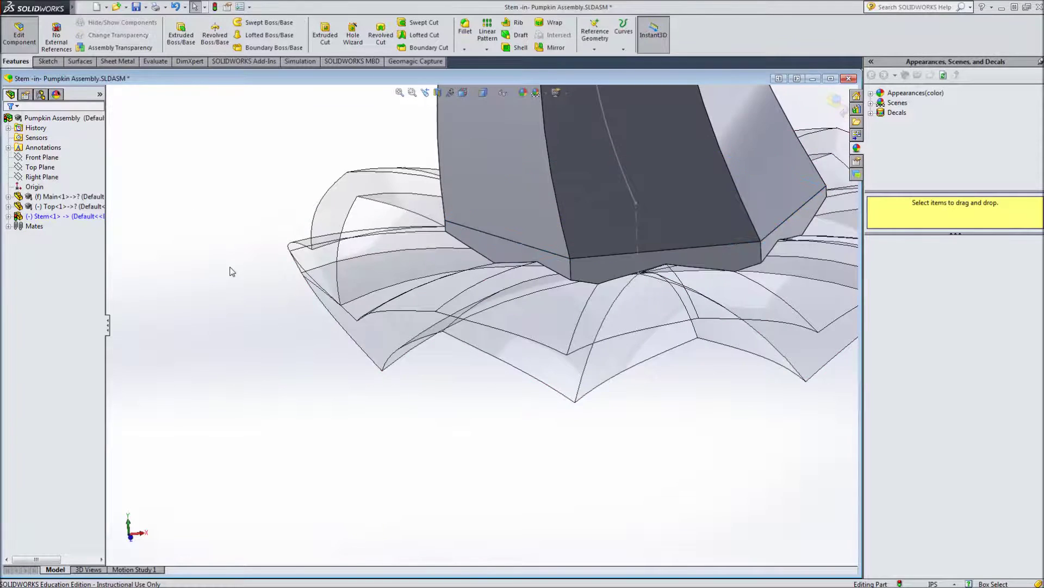
# - Inspect the Stem's extended base against the Top and finish editing the Stem component in the assembly
pyautogui.scroll(6, 240, 280)
pyautogui.moveTo(519, 349); pyautogui.dragTo(522, 348, button='middle')
pyautogui.scroll(-5, 499, 315)
pyautogui.scroll(-2, 477, 294)
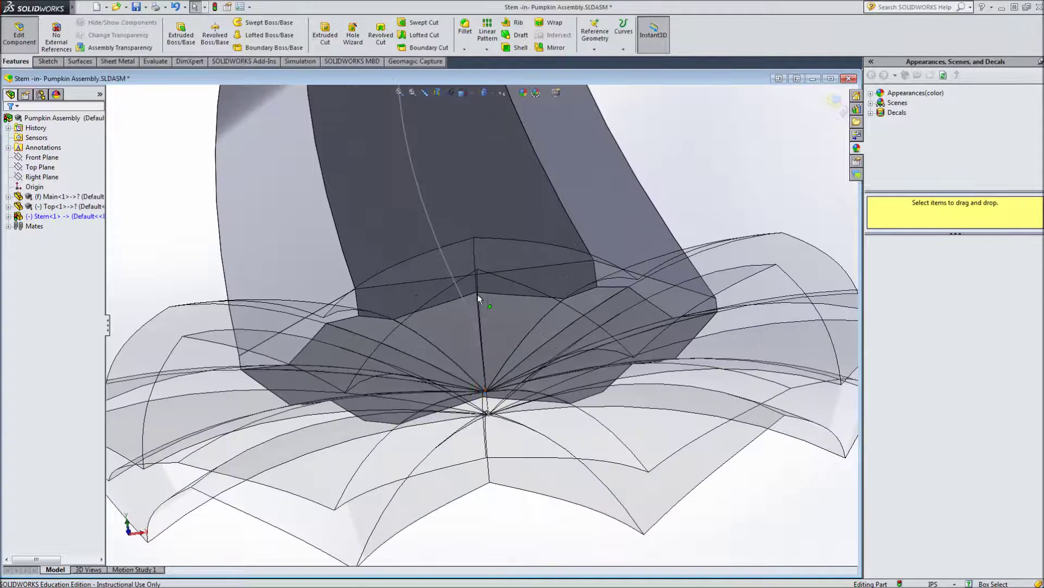
pyautogui.moveTo(478, 297); pyautogui.dragTo(474, 348, button='middle')
pyautogui.click(18, 34)
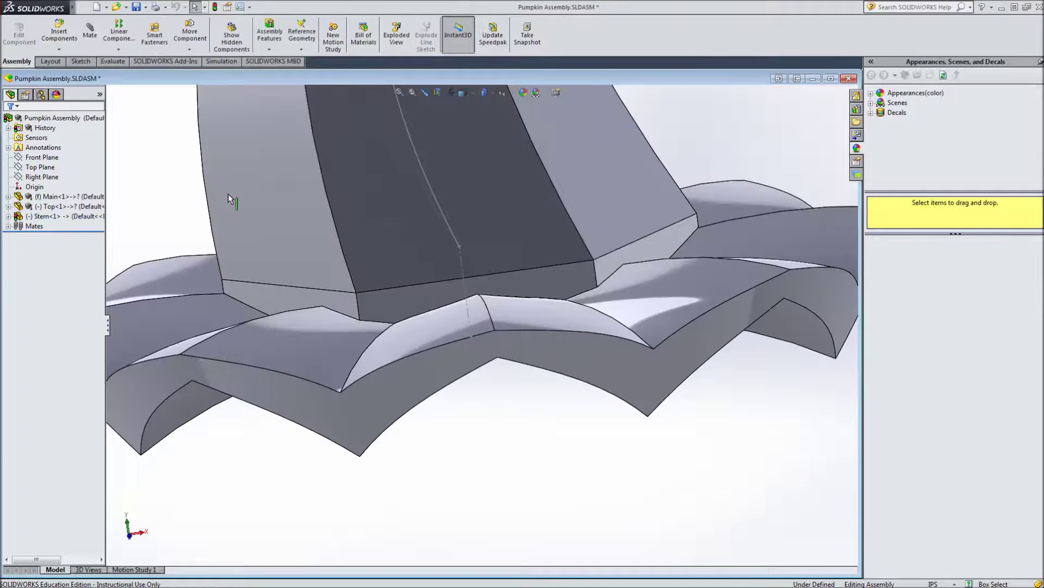
# - Switch to the Stem part's window and examine the contoured underside of its extruded base
pyautogui.scroll(2, 235, 209)
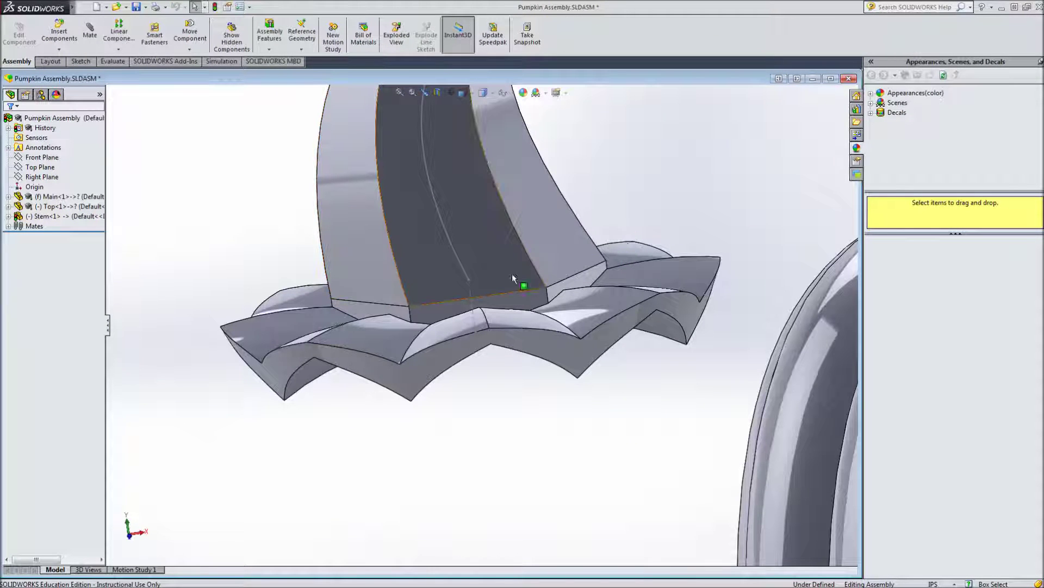
pyautogui.moveTo(620, 240); pyautogui.dragTo(808, 81, button='middle')
pyautogui.click(813, 79)
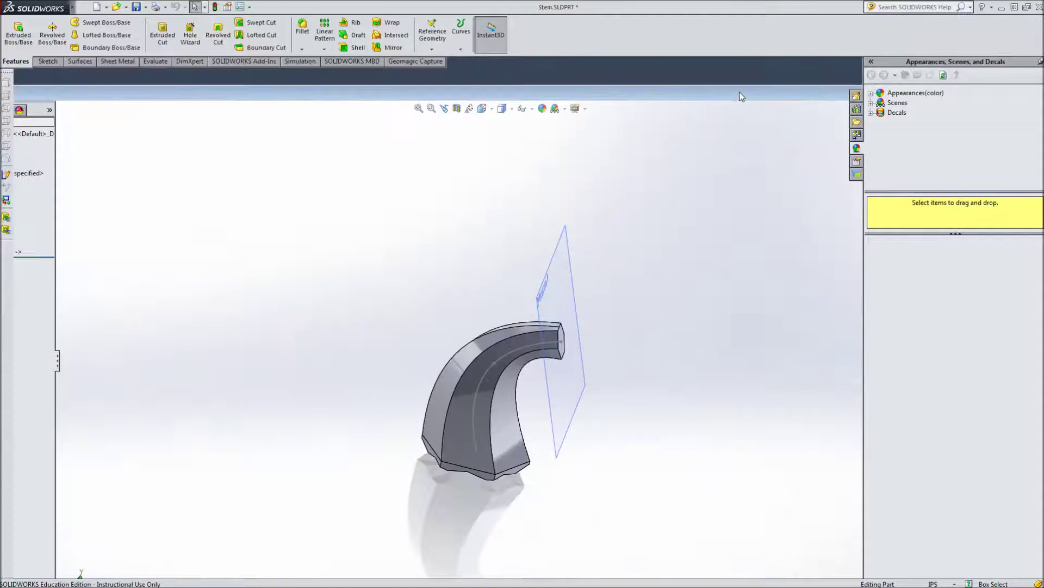
pyautogui.moveTo(527, 518); pyautogui.dragTo(452, 409, button='middle')
pyautogui.scroll(-2, 454, 407)
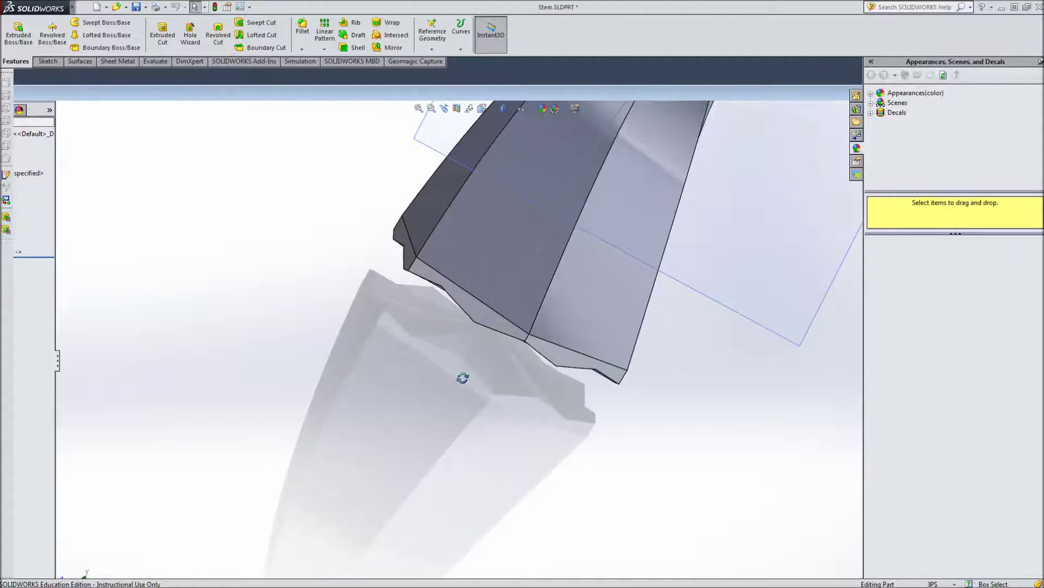
pyautogui.moveTo(462, 378); pyautogui.dragTo(501, 408, button='middle')
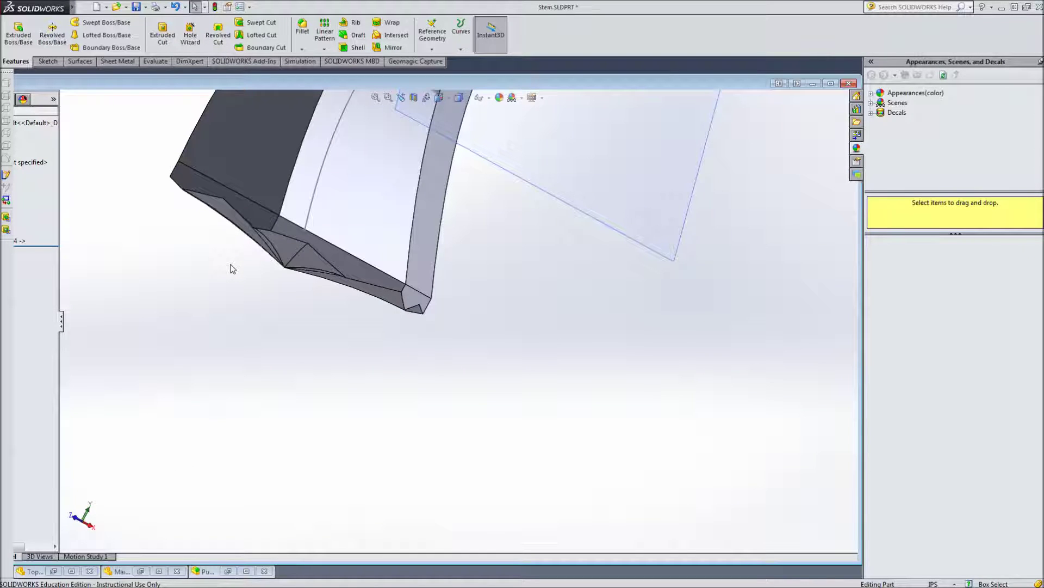
# - Return to the Pumpkin Assembly window and move the Top and Stem together up and away from the Main body
pyautogui.click(229, 571)
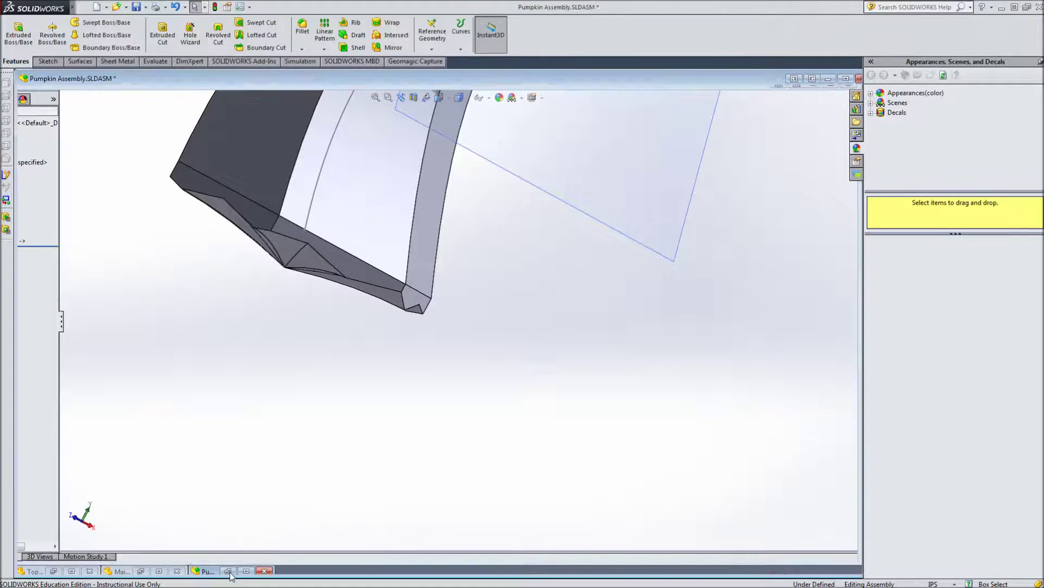
pyautogui.scroll(5, 531, 371)
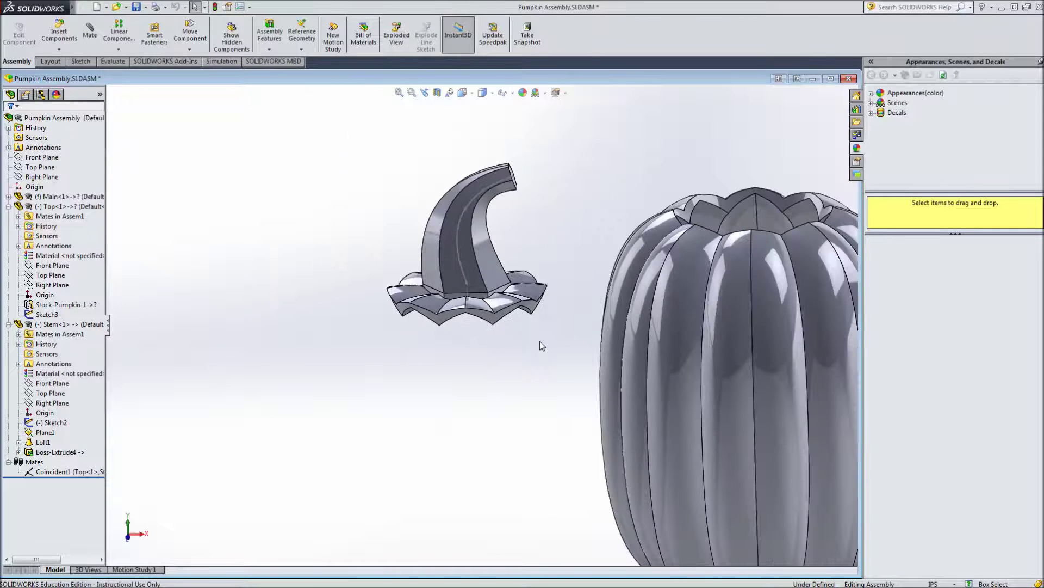
pyautogui.moveTo(438, 327); pyautogui.dragTo(384, 338)
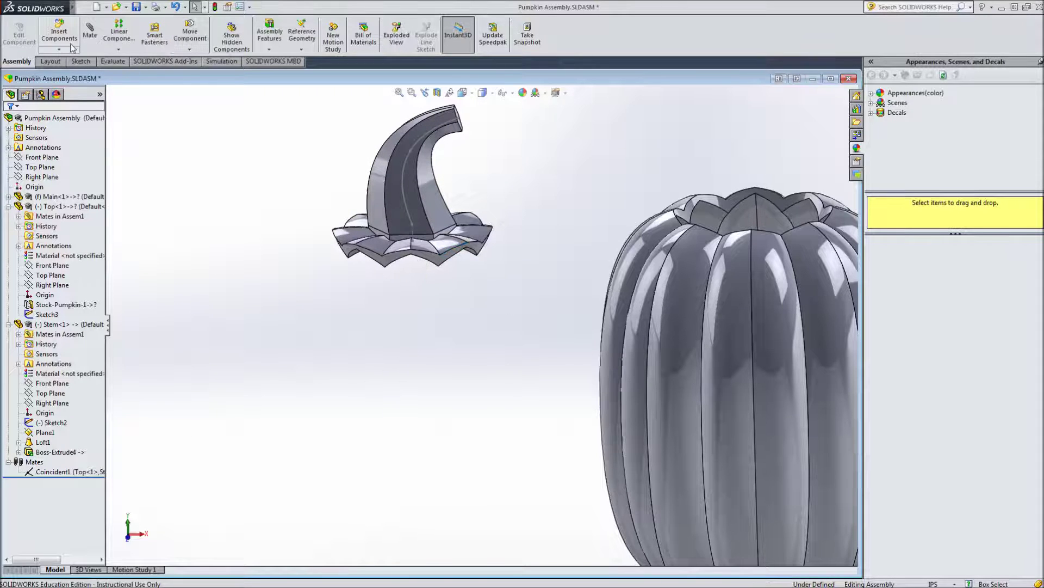
# - Add a coincident mate between the Top's slanted underside rim face and the matching face of the Main body's opening
pyautogui.click(90, 33)
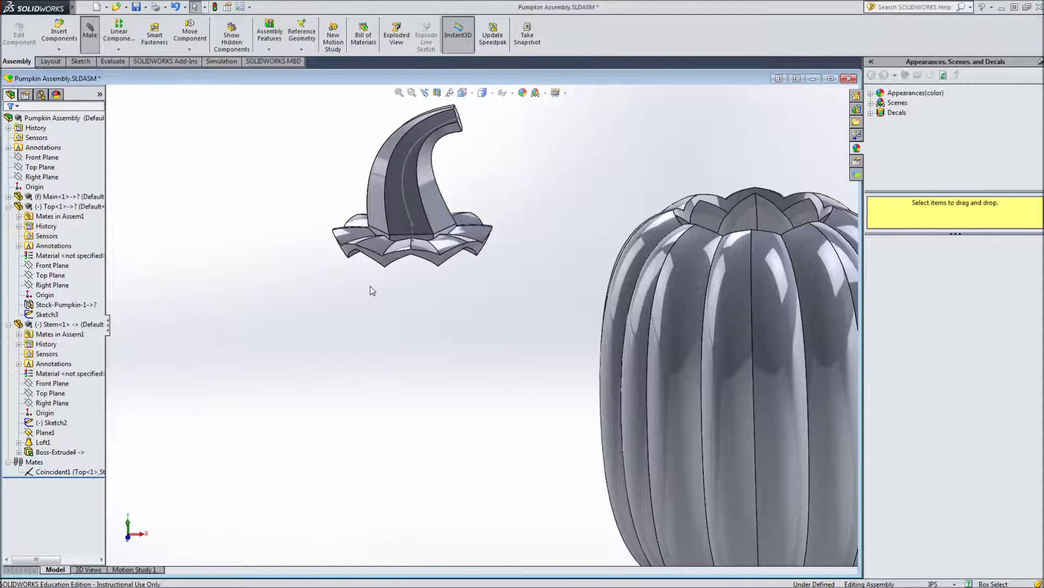
pyautogui.click(446, 261)
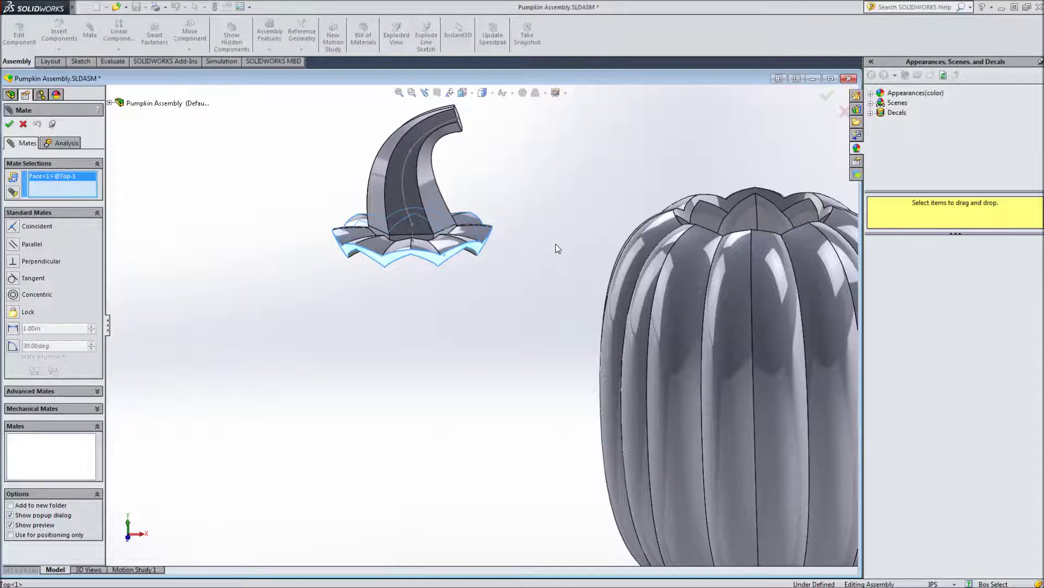
pyautogui.click(738, 202)
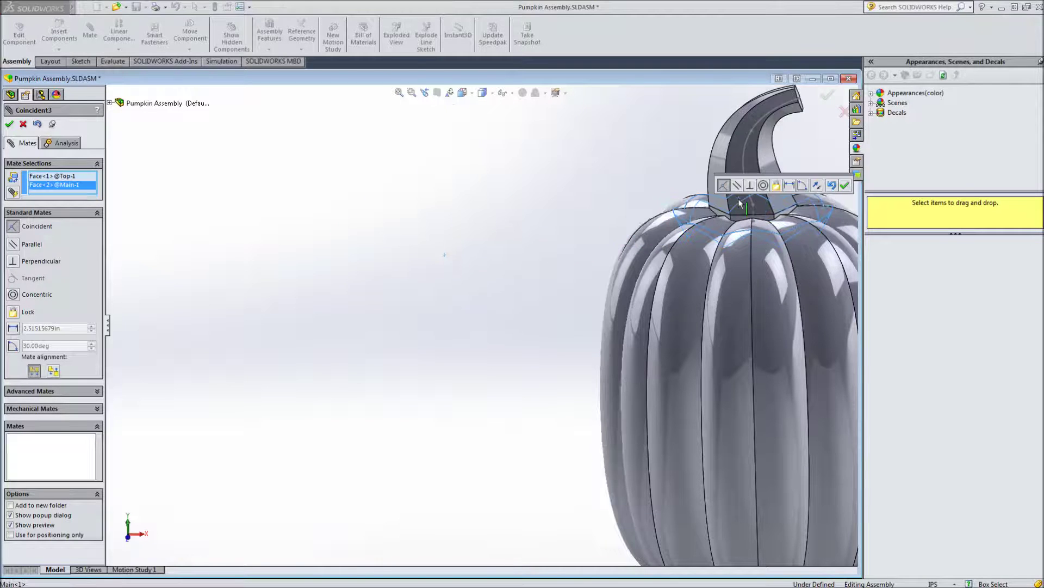
pyautogui.press('Return')
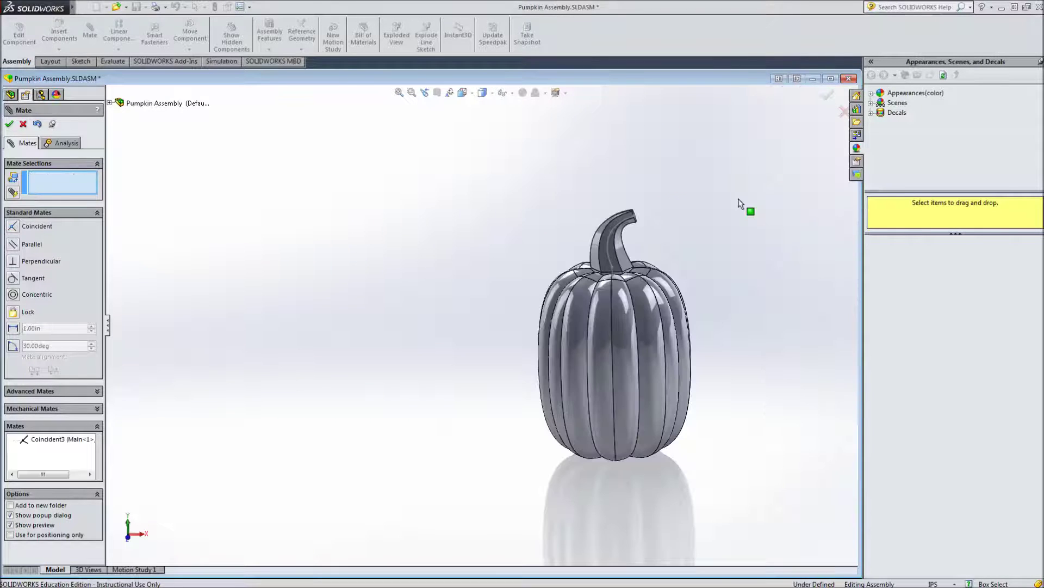
# - Align the Top's ribs with the Main body by mating a rim vertex of each as coincident, and finish mating
pyautogui.scroll(-5, 610, 271)
pyautogui.scroll(-2, 487, 413)
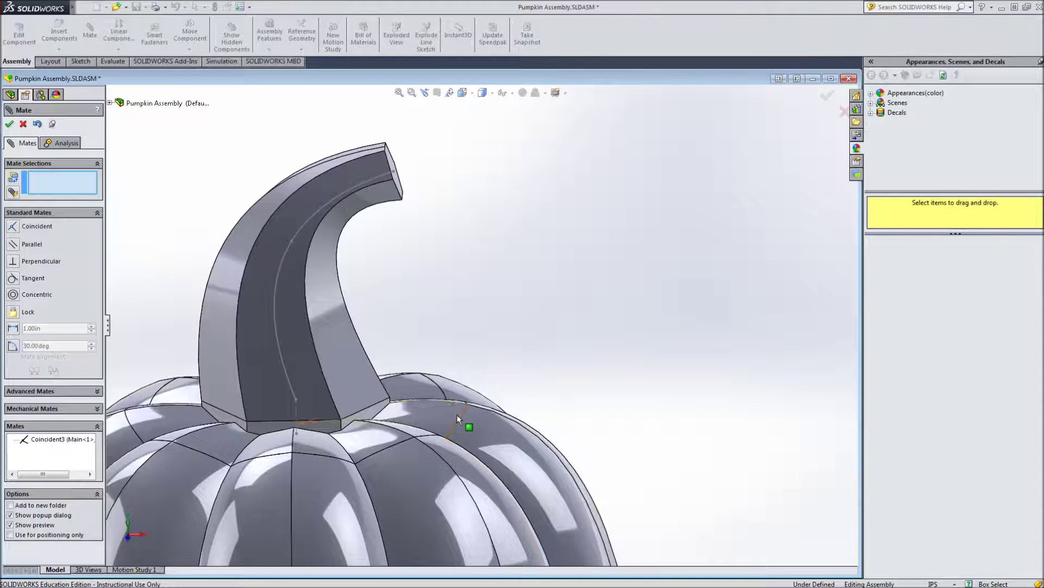
pyautogui.moveTo(488, 325); pyautogui.dragTo(455, 480, button='middle')
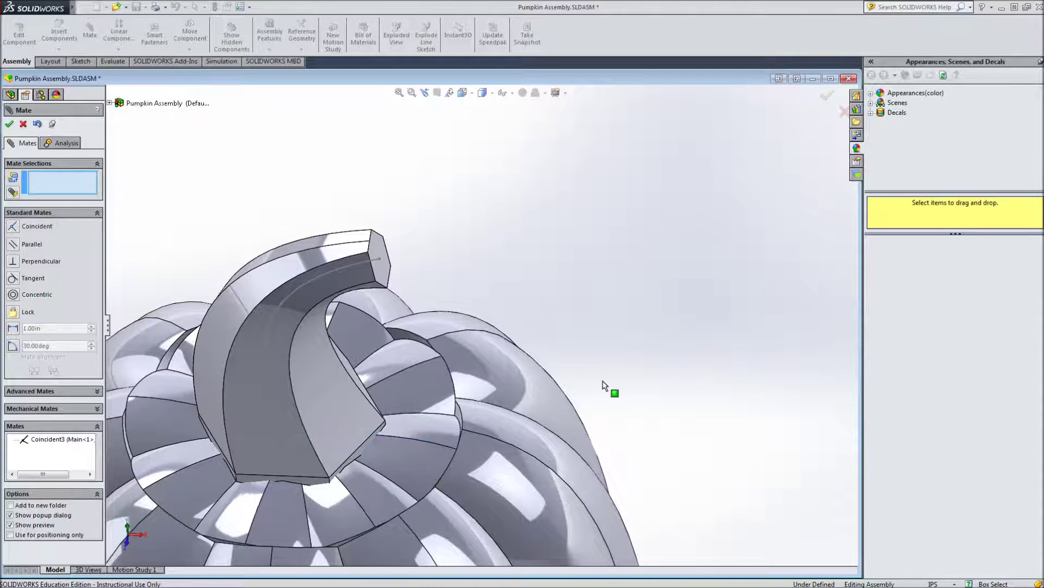
pyautogui.scroll(-5, 455, 440)
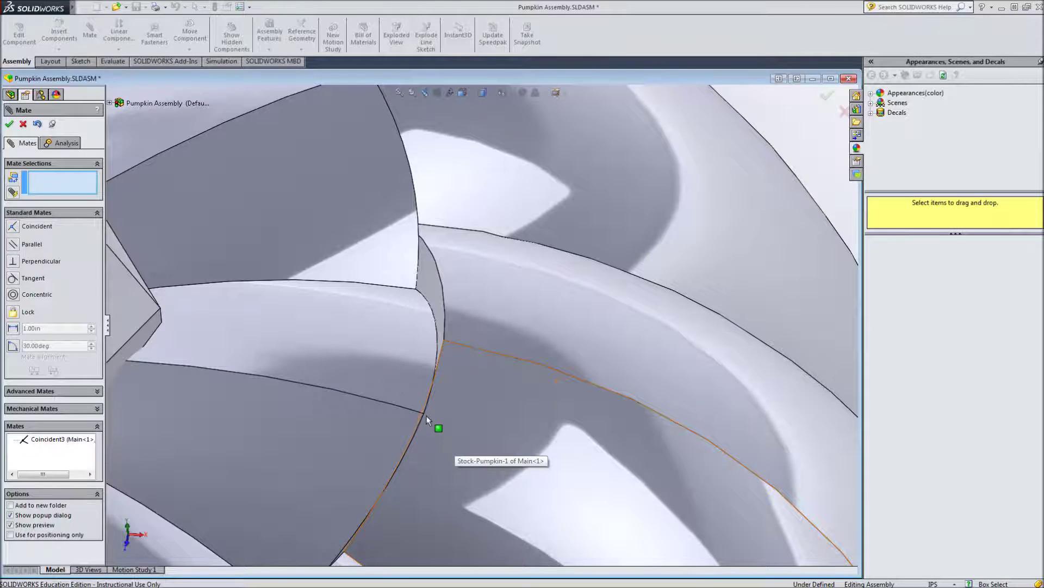
pyautogui.click(424, 414)
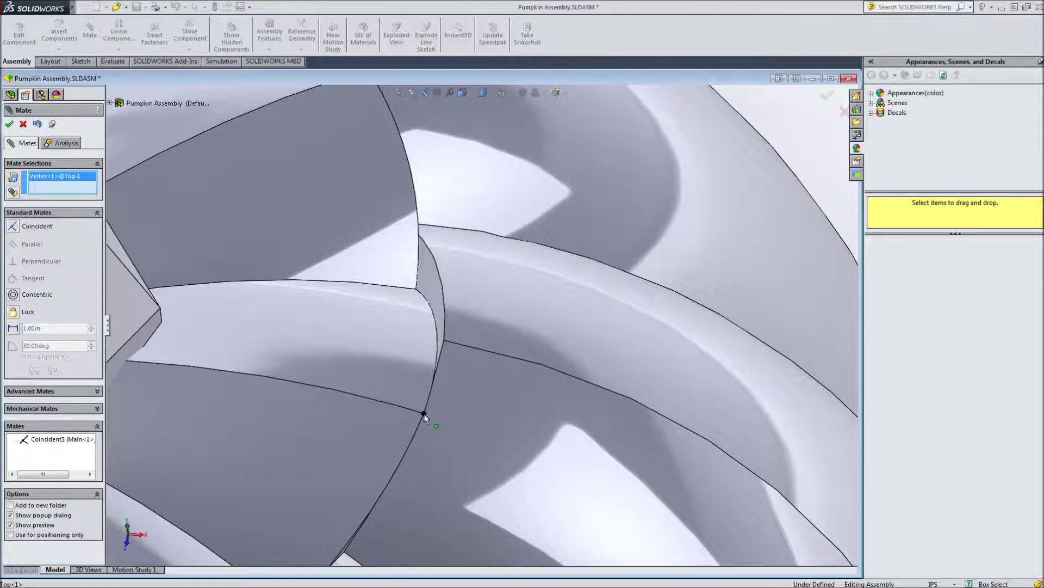
pyautogui.click(445, 341)
pyautogui.press('Return')
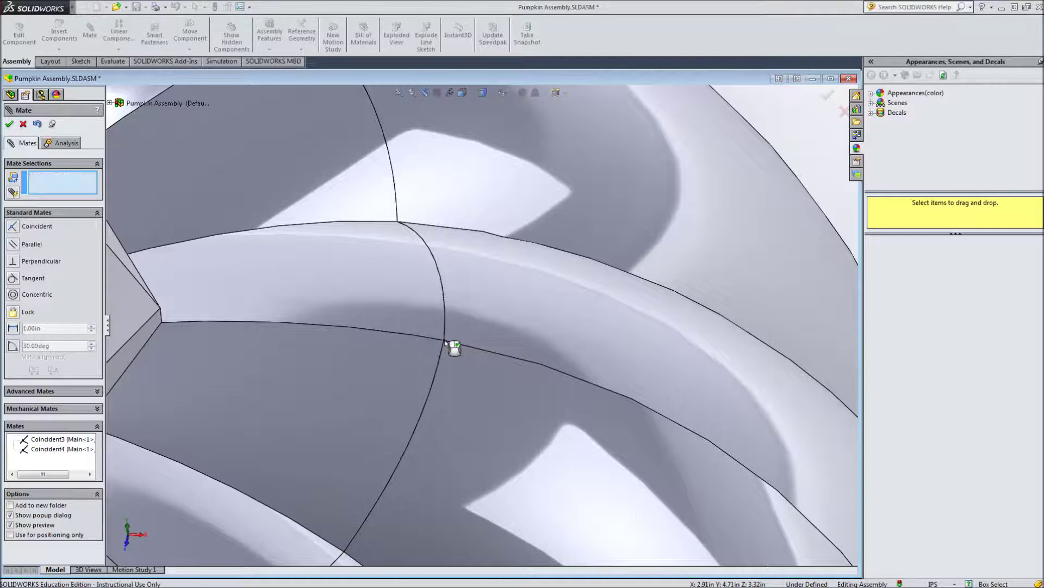
pyautogui.scroll(6, 450, 343)
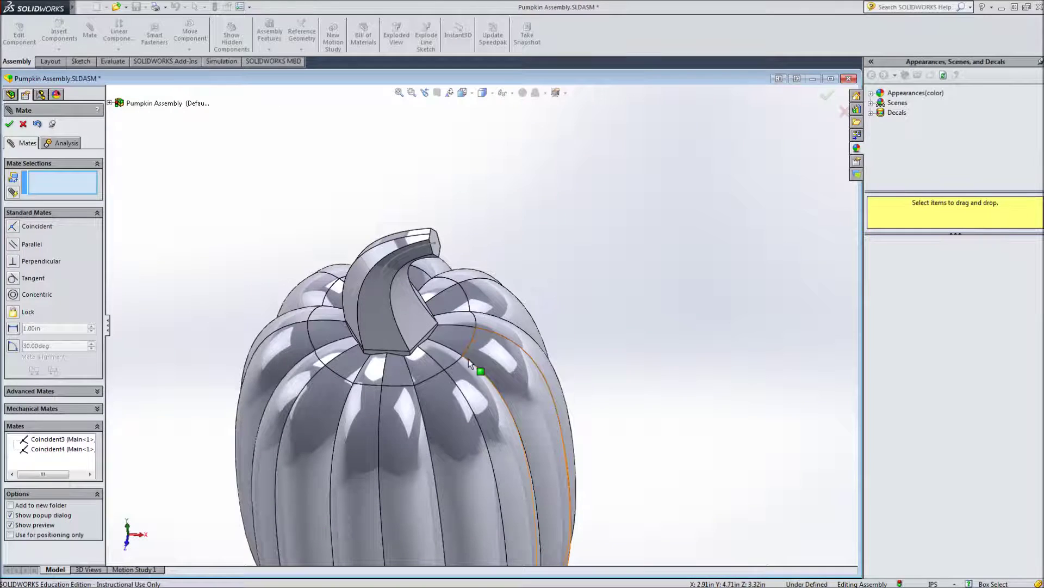
pyautogui.scroll(2, 452, 336)
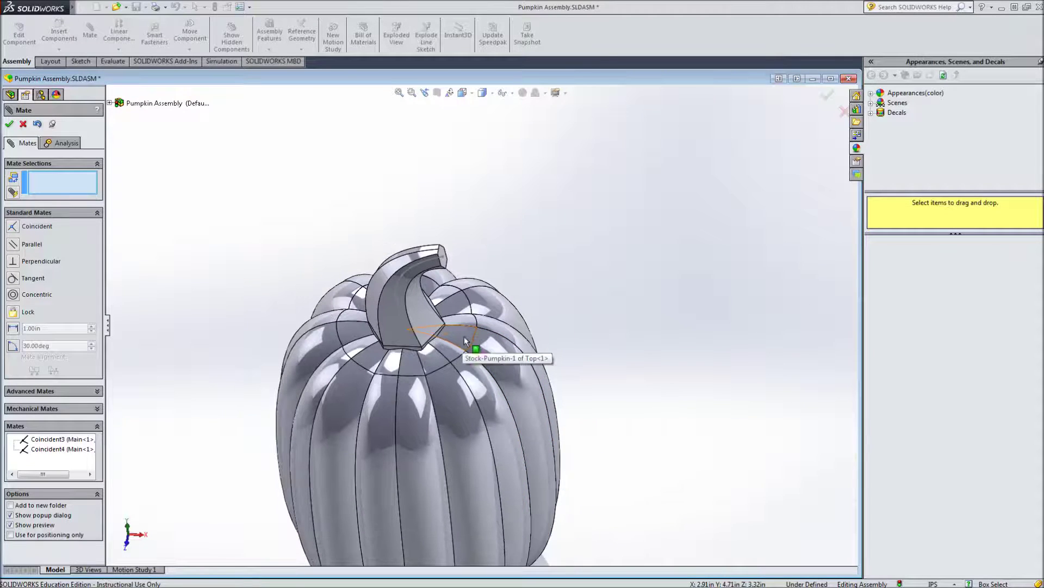
pyautogui.click(9, 125)
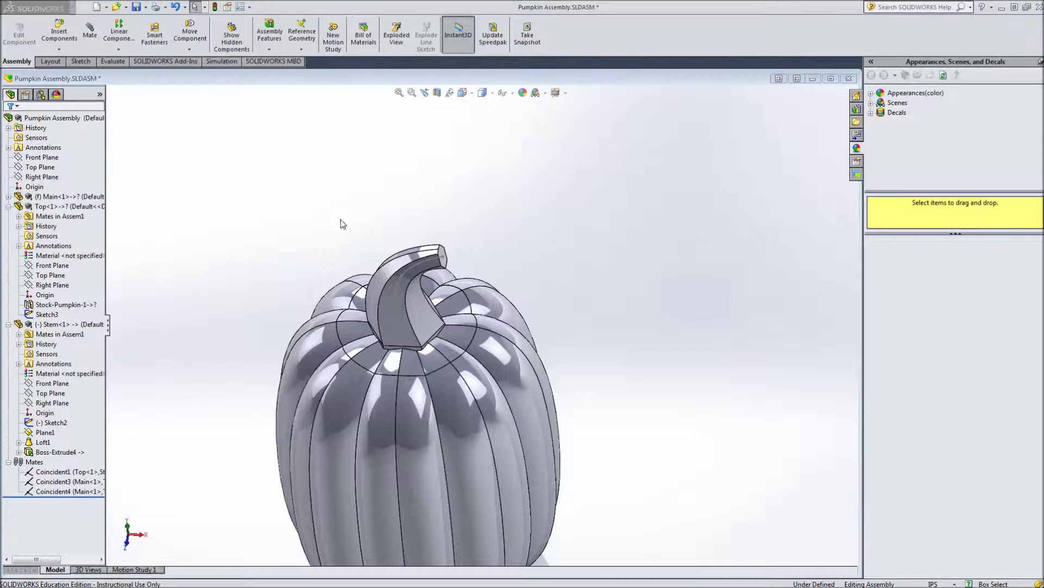
# - Test whether the mated parts still move and examine the fit of the Stem and Top on the Main body
pyautogui.moveTo(396, 324); pyautogui.dragTo(496, 322)
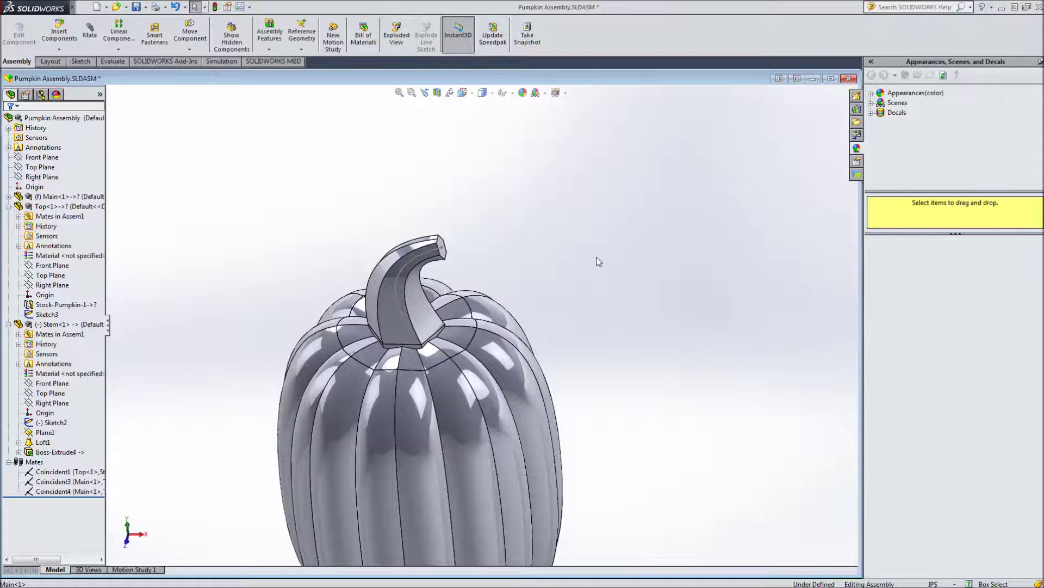
pyautogui.moveTo(411, 340); pyautogui.dragTo(423, 353, button='middle')
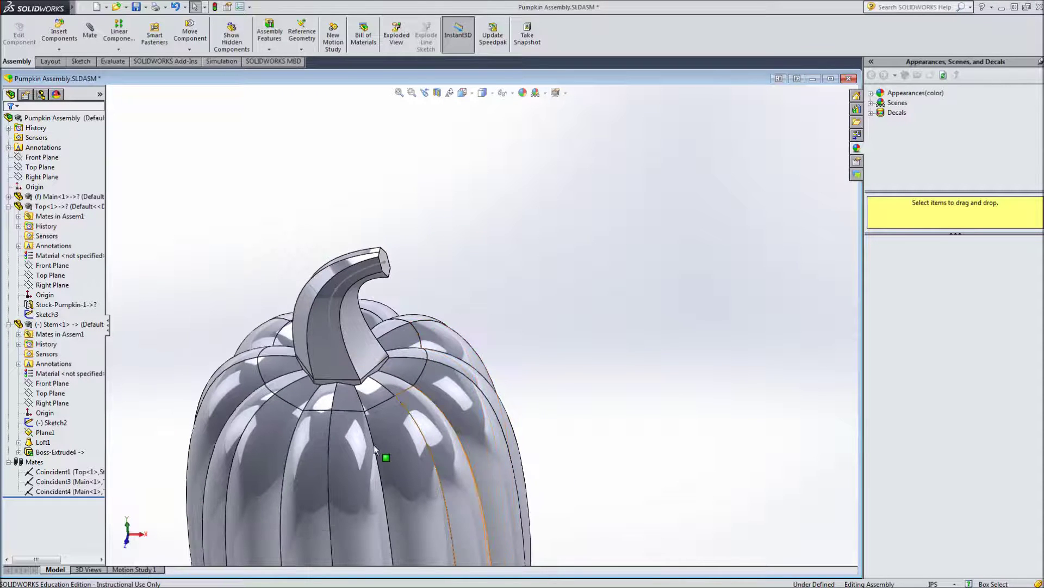
pyautogui.press('Up')
pyautogui.press('Up')
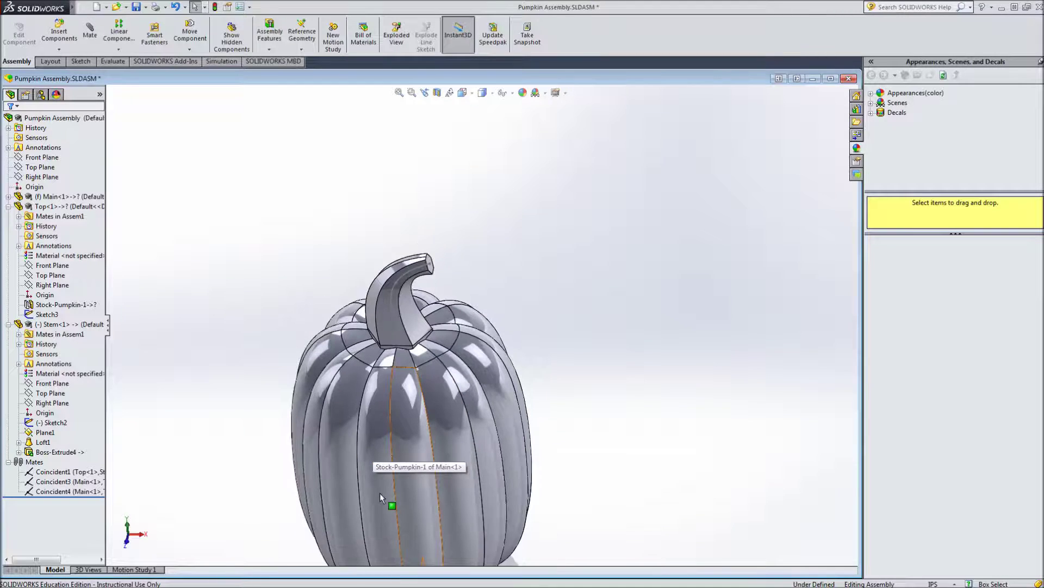
pyautogui.press('Up')
pyautogui.press('Up')
pyautogui.press('Up')
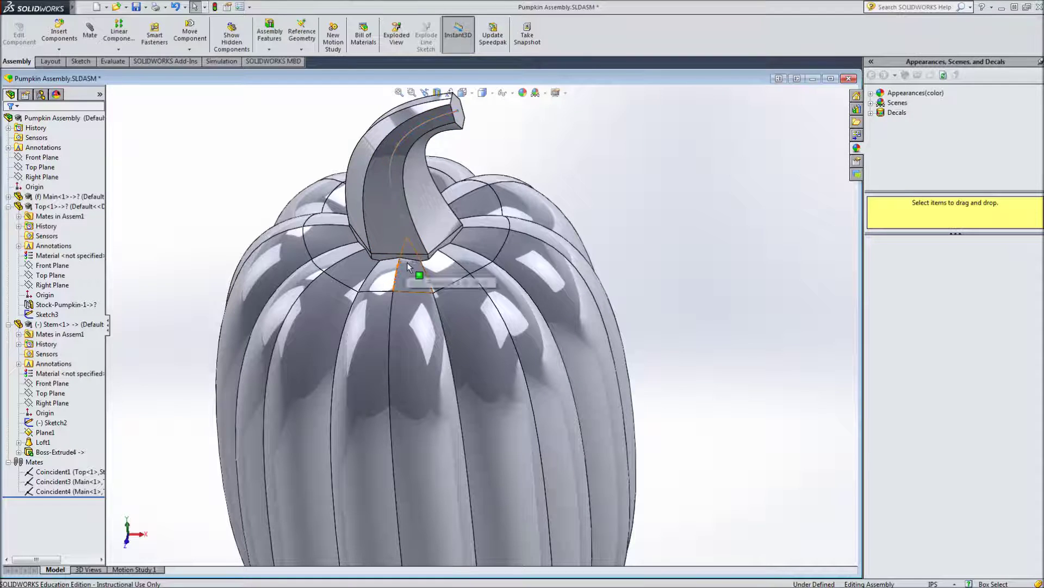
pyautogui.press('z')
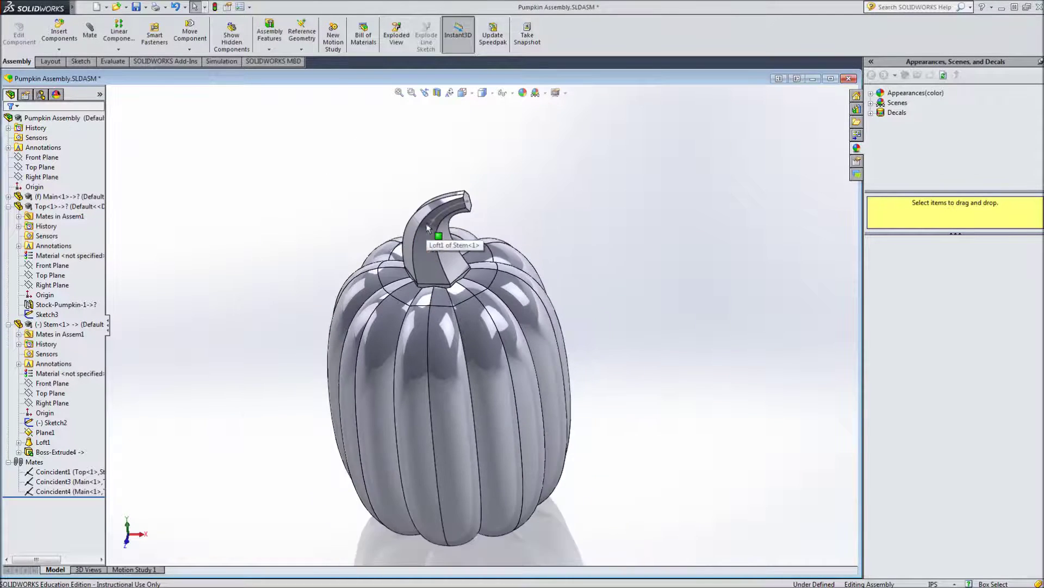
pyautogui.scroll(-3, 541, 246)
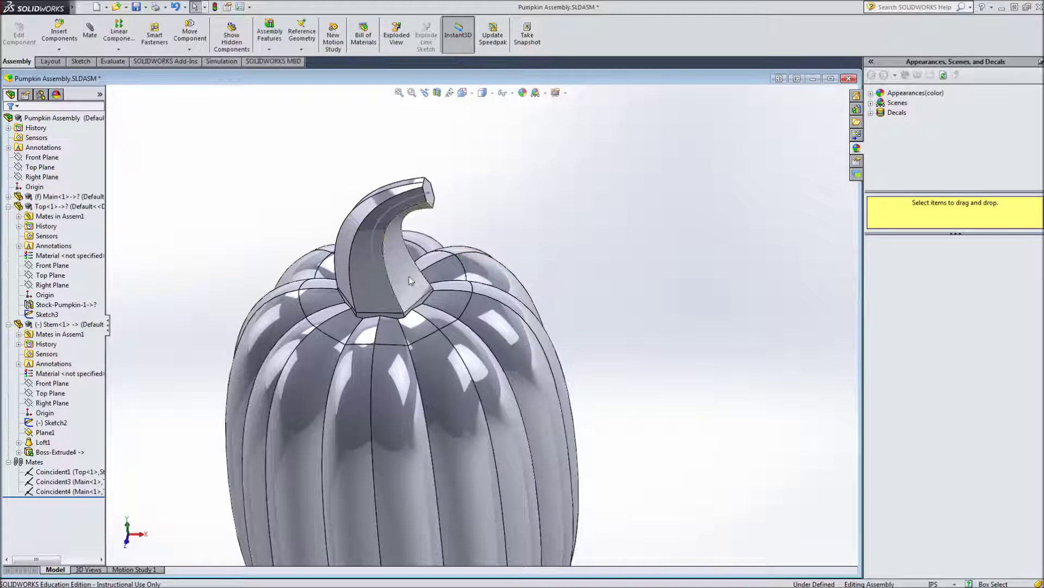
pyautogui.scroll(-2, 413, 307)
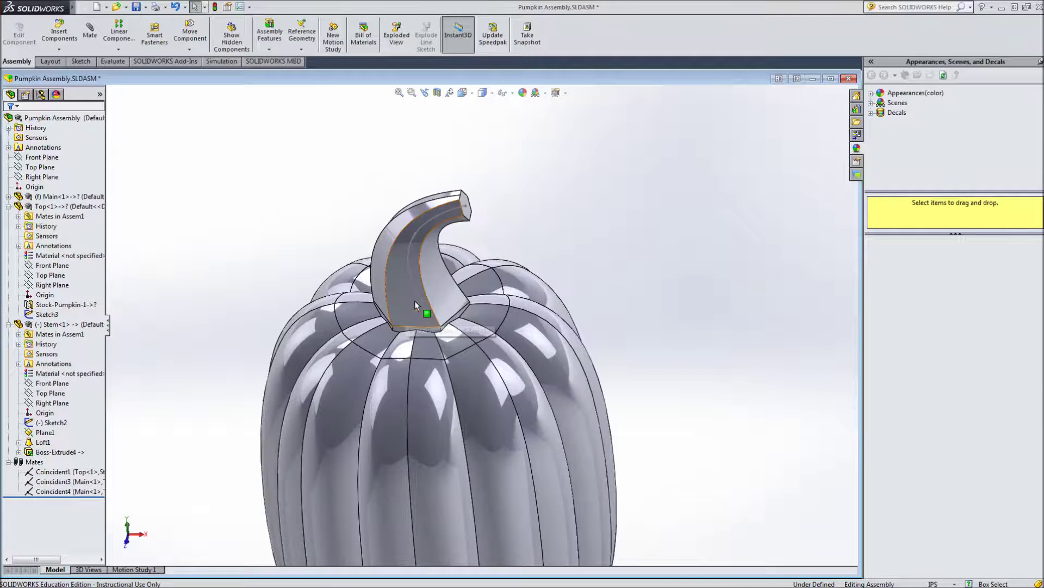
pyautogui.scroll(-2, 417, 305)
pyautogui.scroll(3, 417, 306)
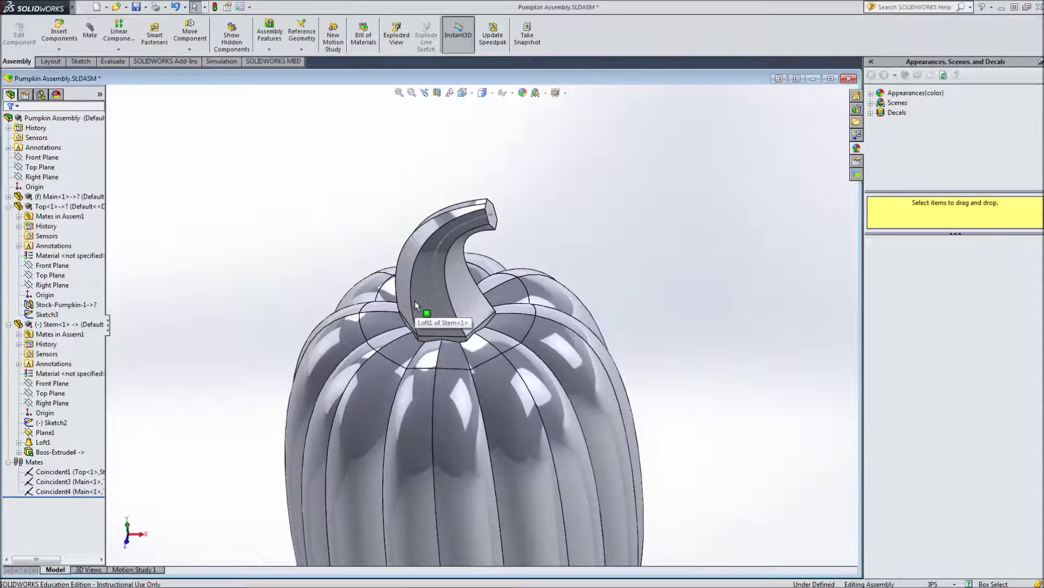
pyautogui.scroll(2, 254, 250)
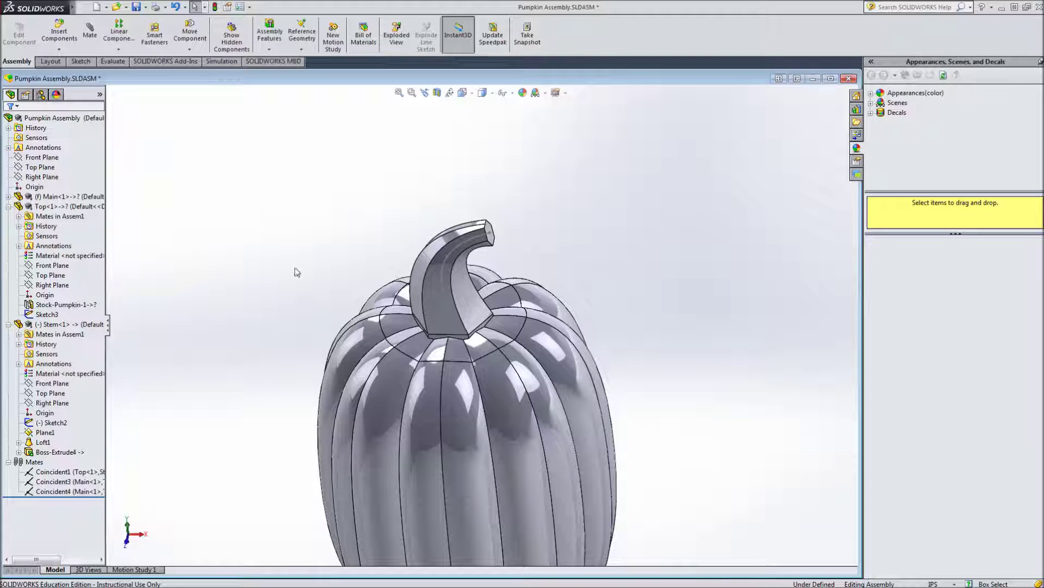
# - Collapse the Top and Stem in the feature tree and colour the Stem dark green at component level
pyautogui.click(8, 206)
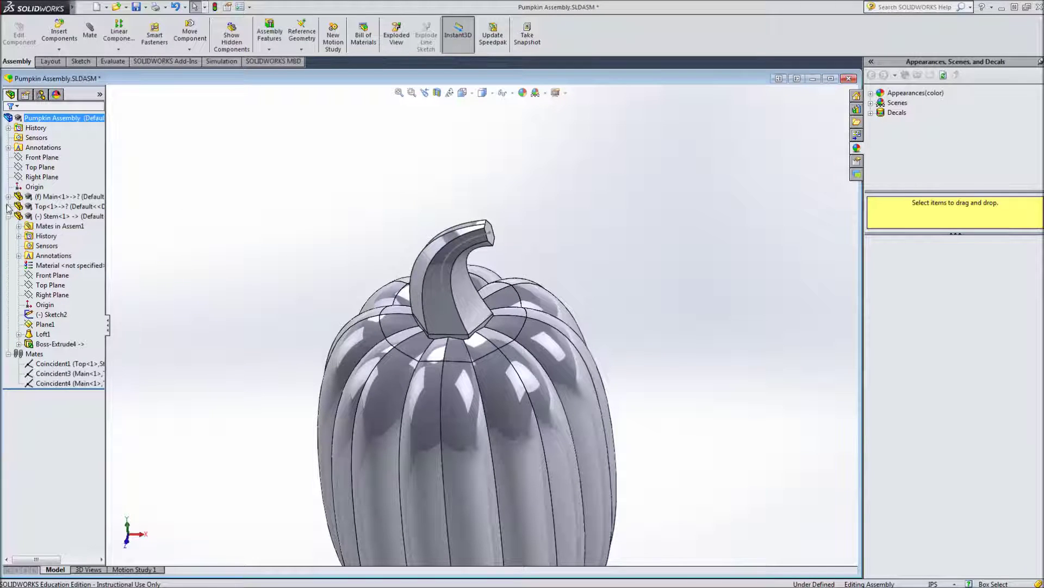
pyautogui.click(8, 216)
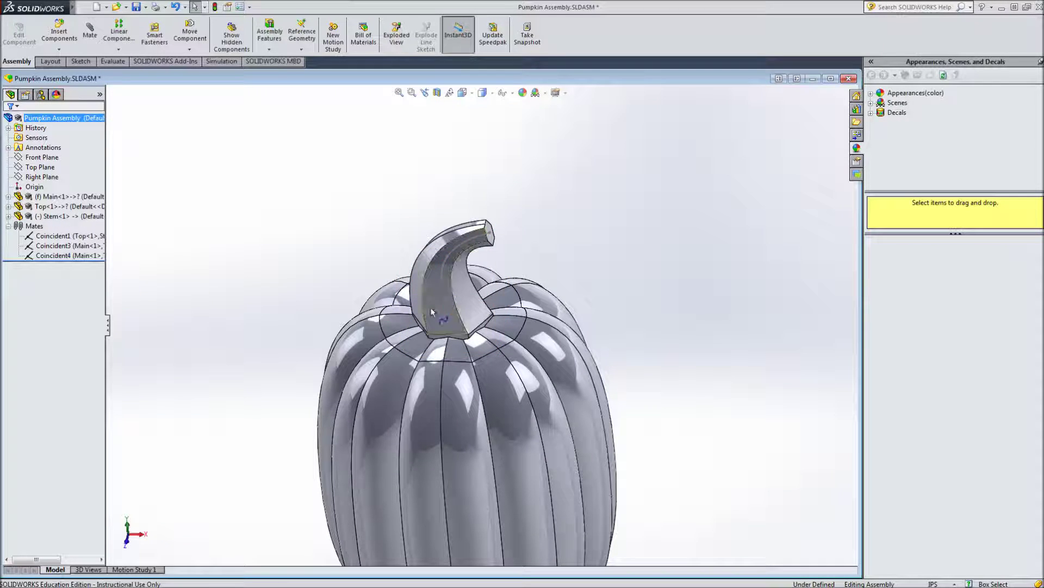
pyautogui.rightClick(431, 245)
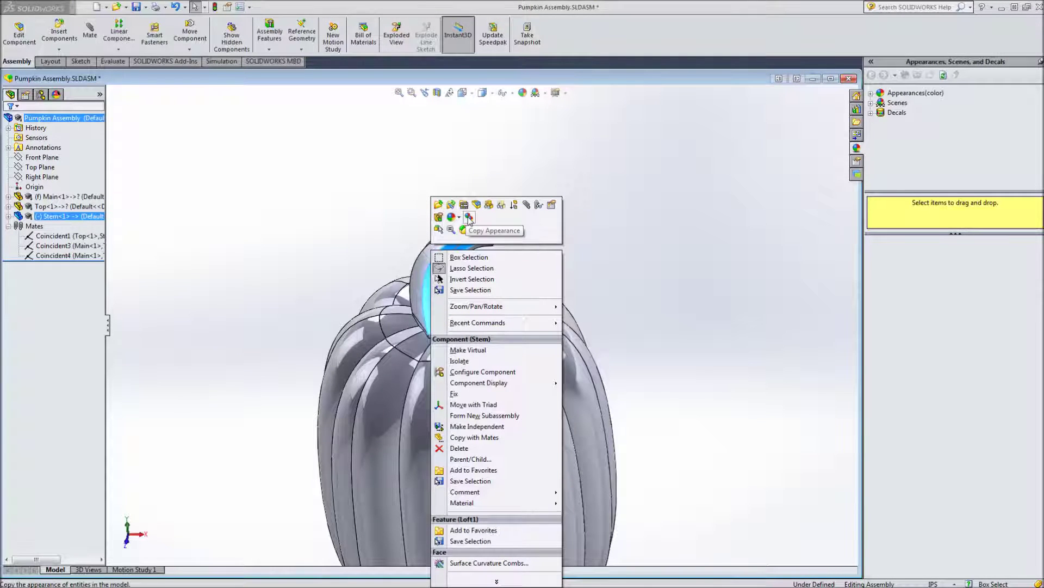
pyautogui.moveTo(456, 218)
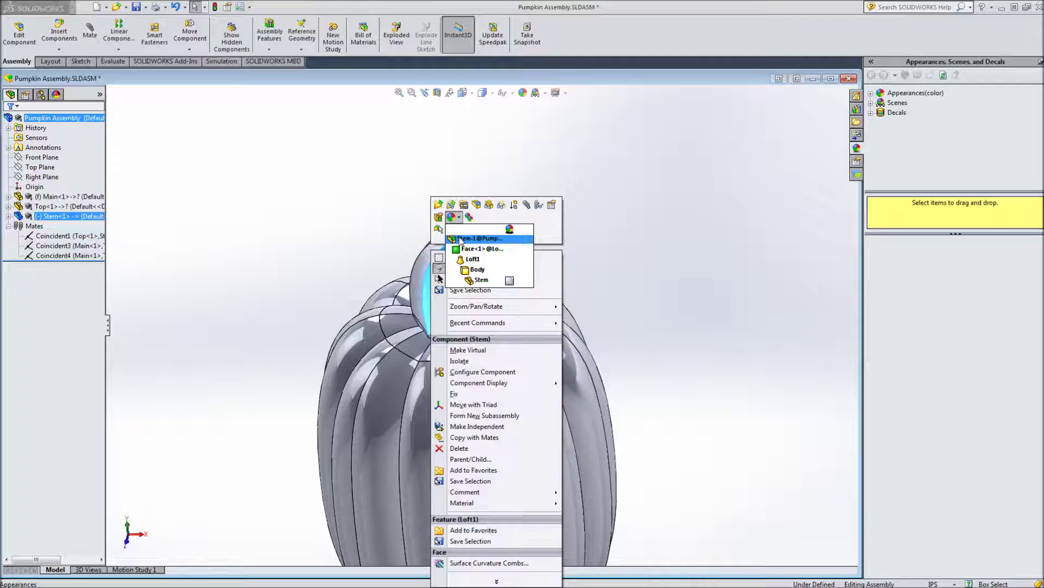
pyautogui.click(460, 239)
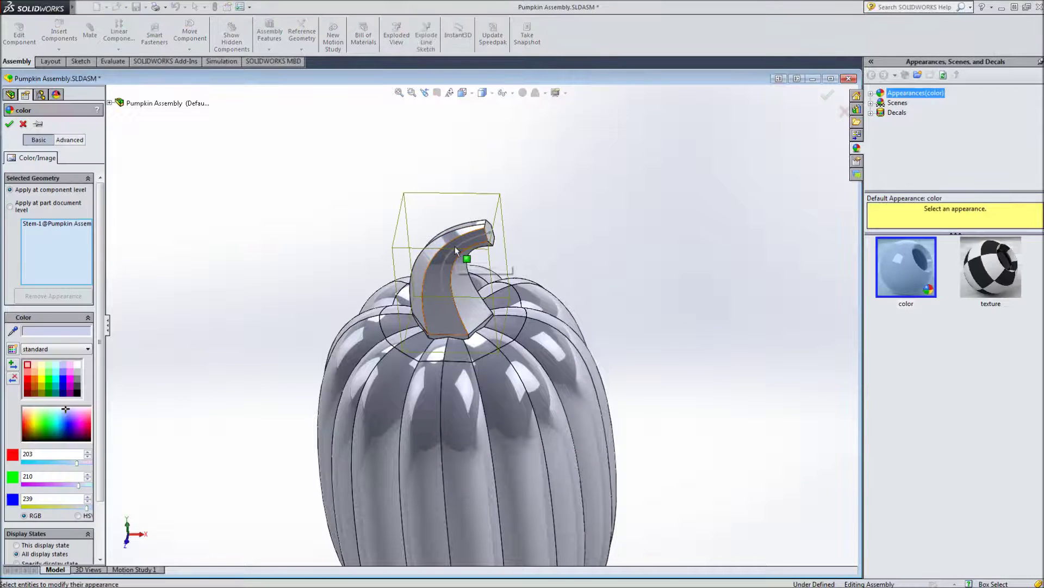
pyautogui.click(49, 393)
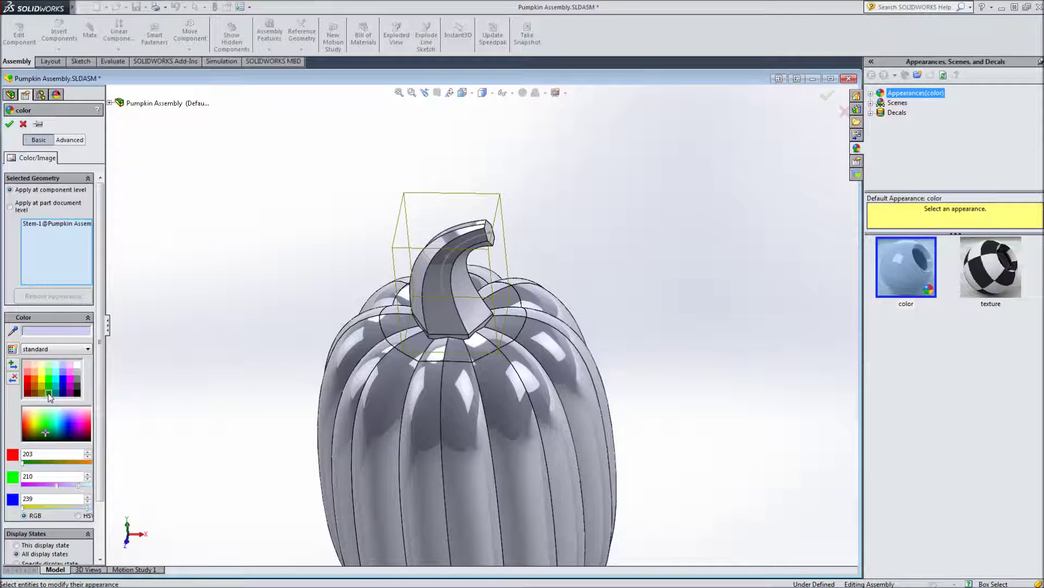
pyautogui.click(9, 126)
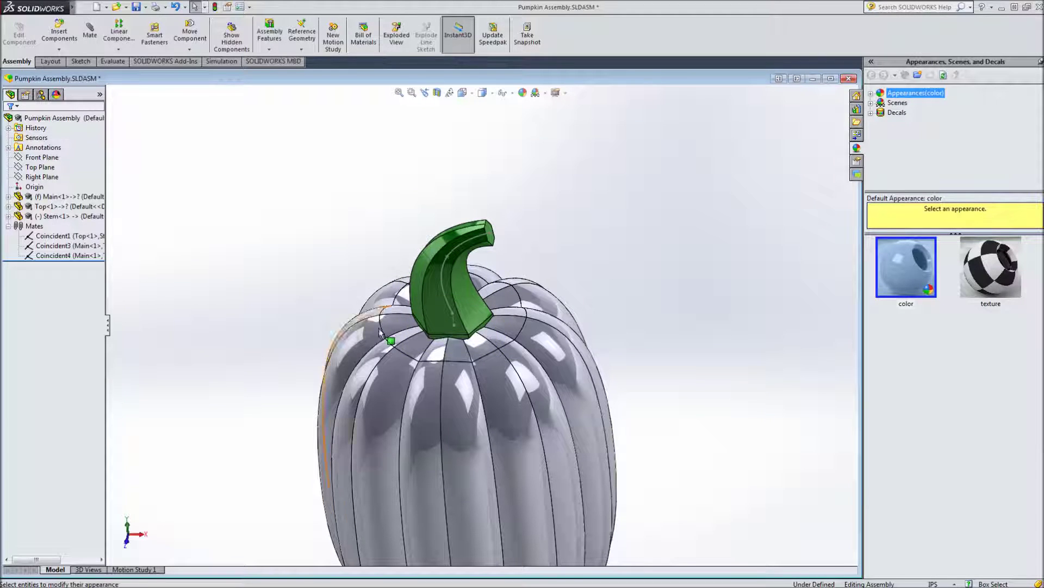
# - Colour the Top component orange (RGB 232, 113, 8) at component level
pyautogui.rightClick(414, 322)
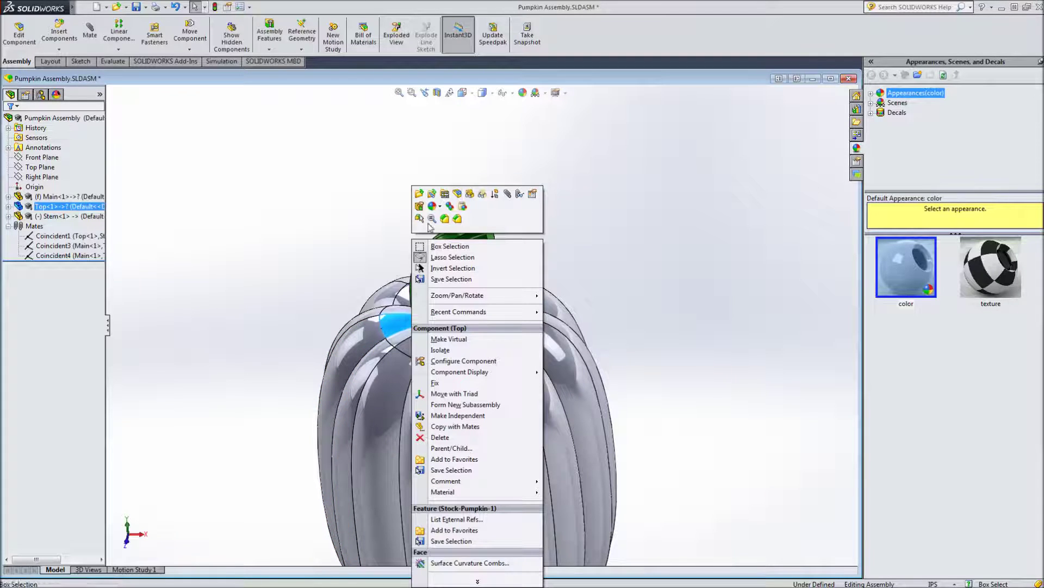
pyautogui.click(434, 207)
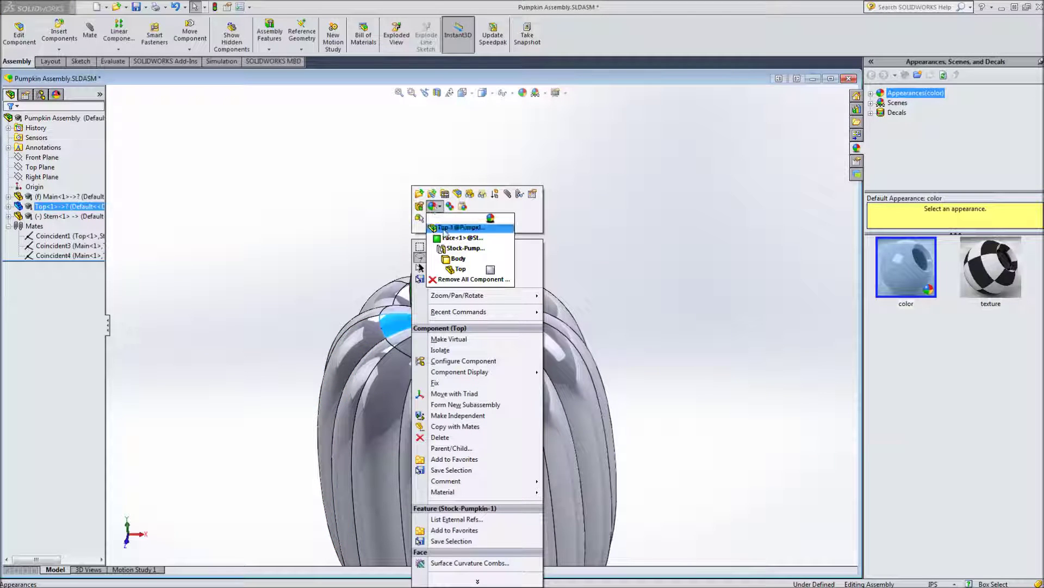
pyautogui.click(444, 228)
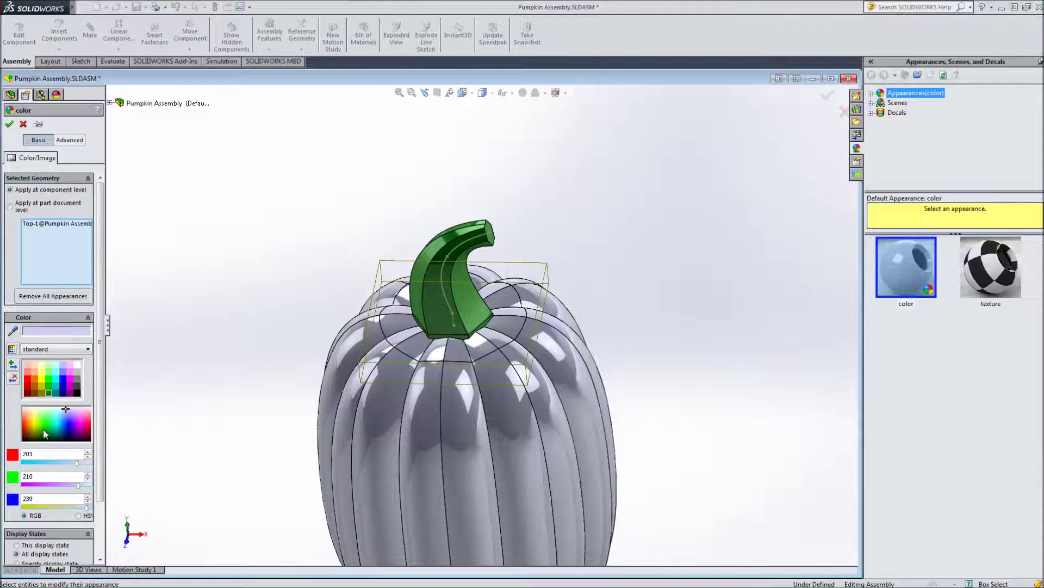
pyautogui.click(34, 382)
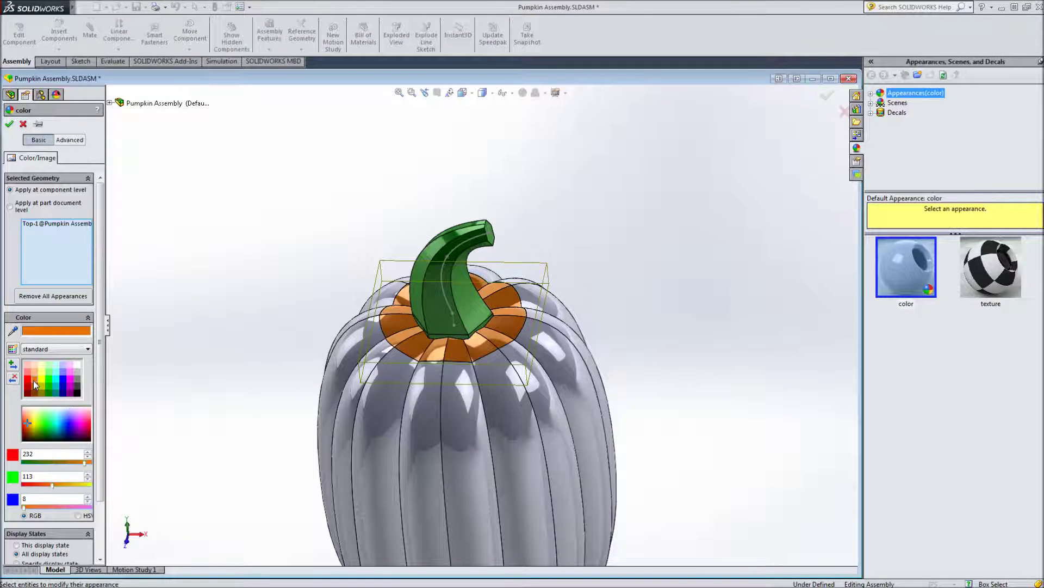
pyautogui.click(9, 125)
# - Colour the Main component orange (RGB 232, 113, 8) at component level
pyautogui.rightClick(402, 381)
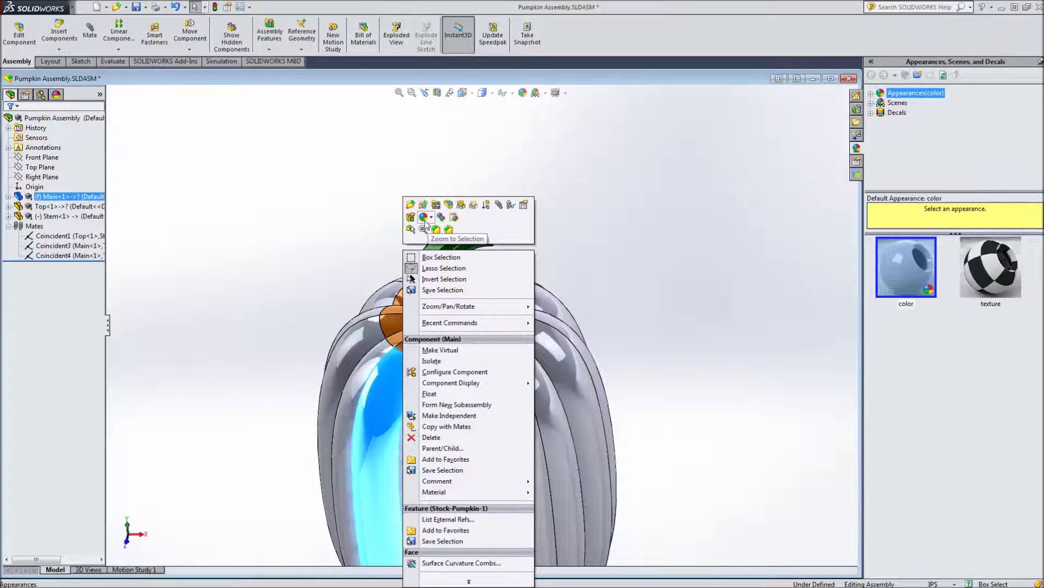
pyautogui.click(429, 216)
pyautogui.click(447, 238)
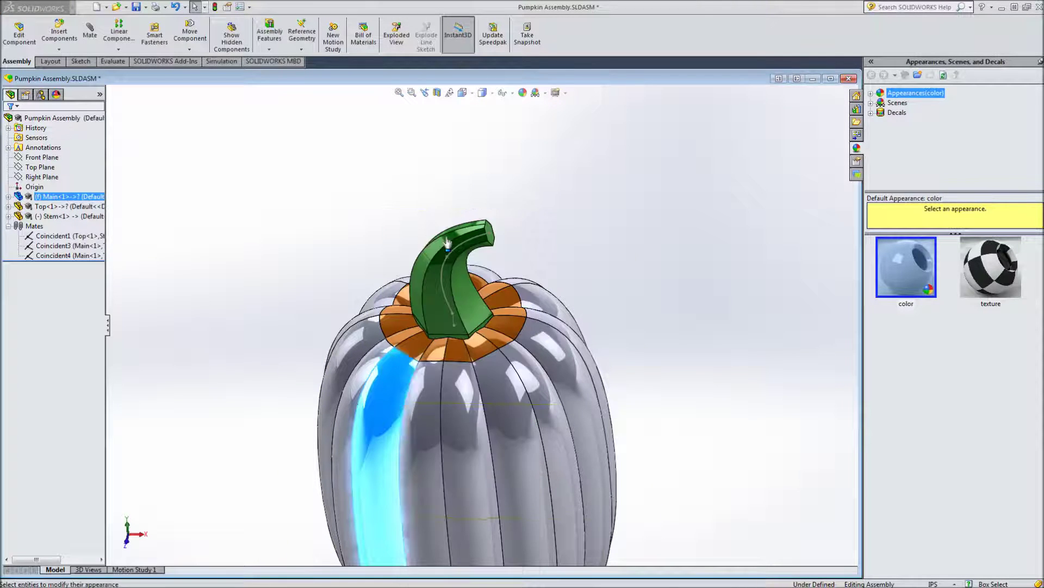
pyautogui.click(33, 383)
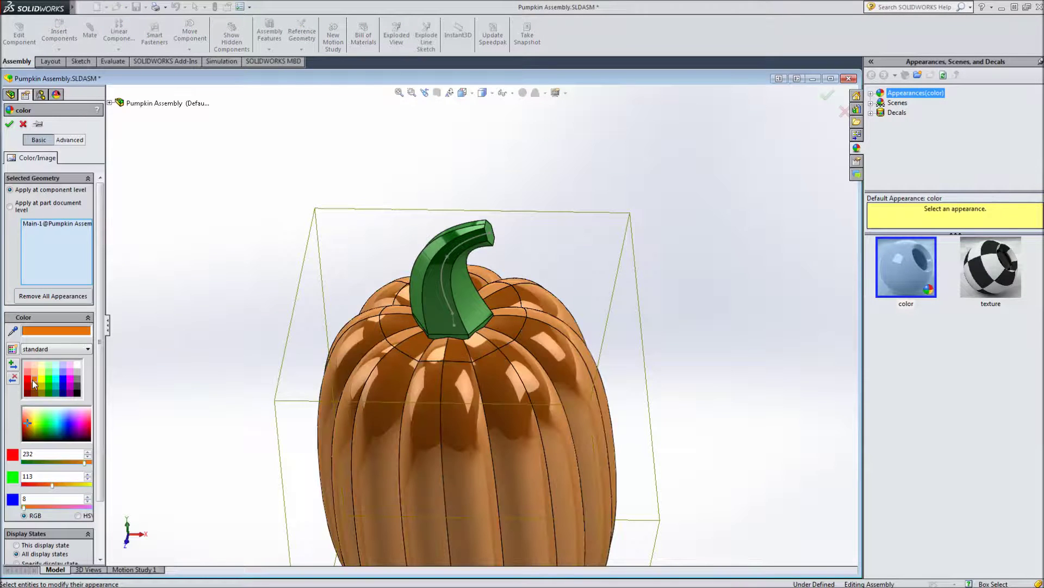
pyautogui.click(9, 124)
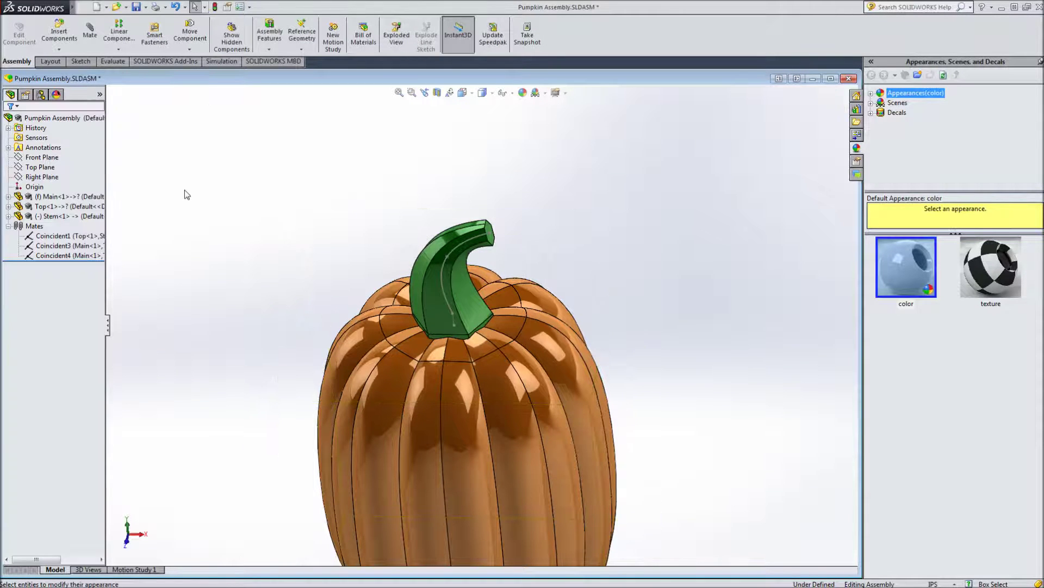
# - Fit and turn the view to show the whole pumpkin, and save the assembly together with its modified Top and Stem parts
pyautogui.press('f')
pyautogui.moveTo(329, 446); pyautogui.dragTo(506, 457, button='middle')
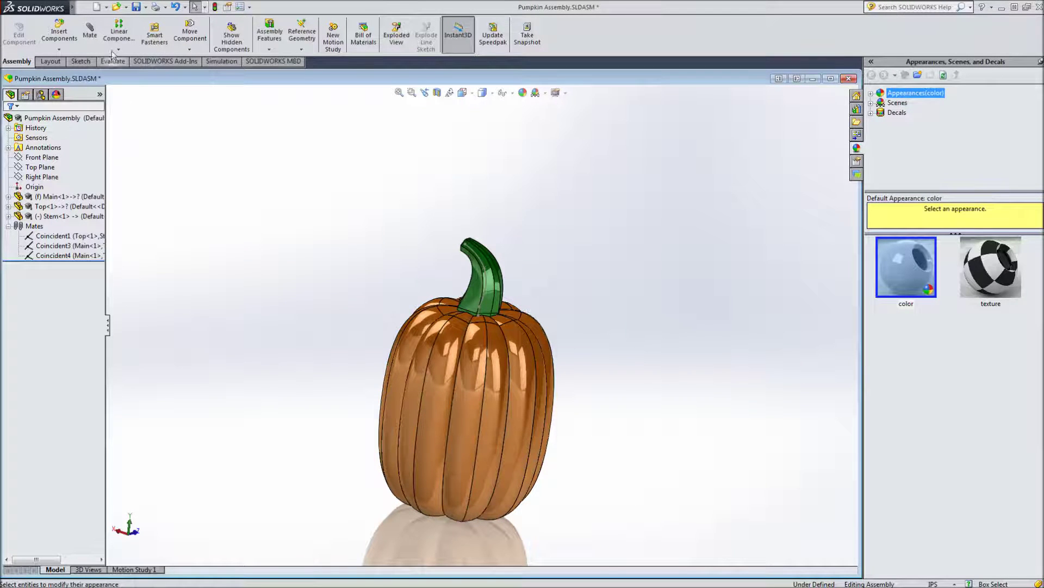
pyautogui.click(137, 7)
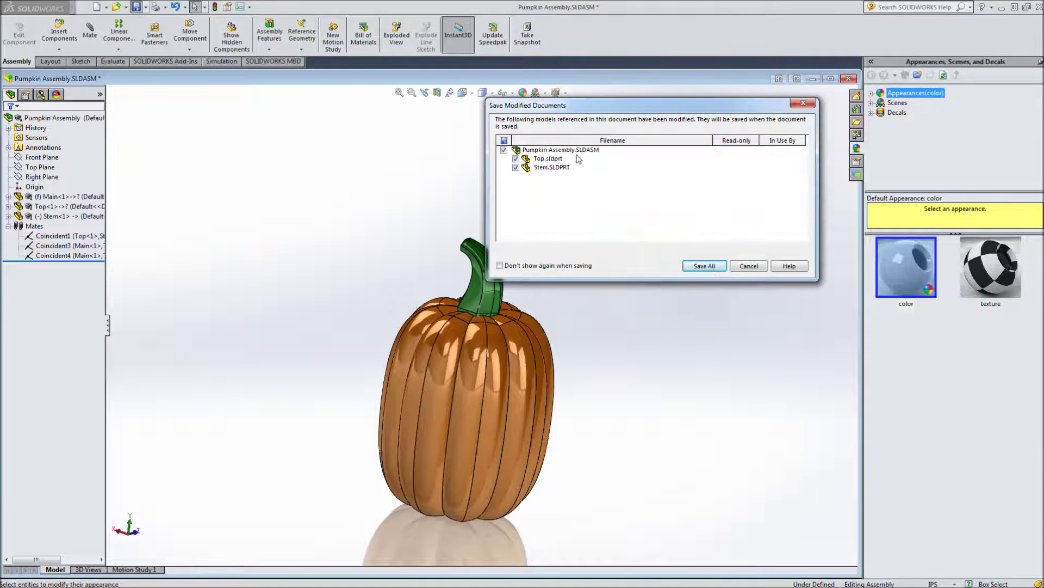
pyautogui.click(697, 266)
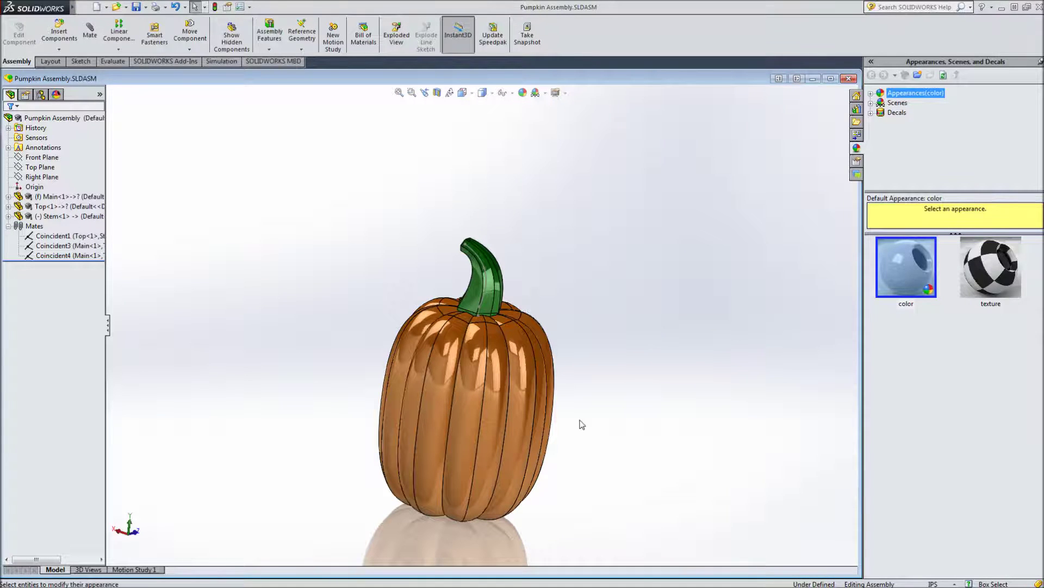
# - Edit the Main part within the assembly and start a sketch on its Front Plane, seen from the front
pyautogui.moveTo(592, 424); pyautogui.dragTo(619, 393, button='middle')
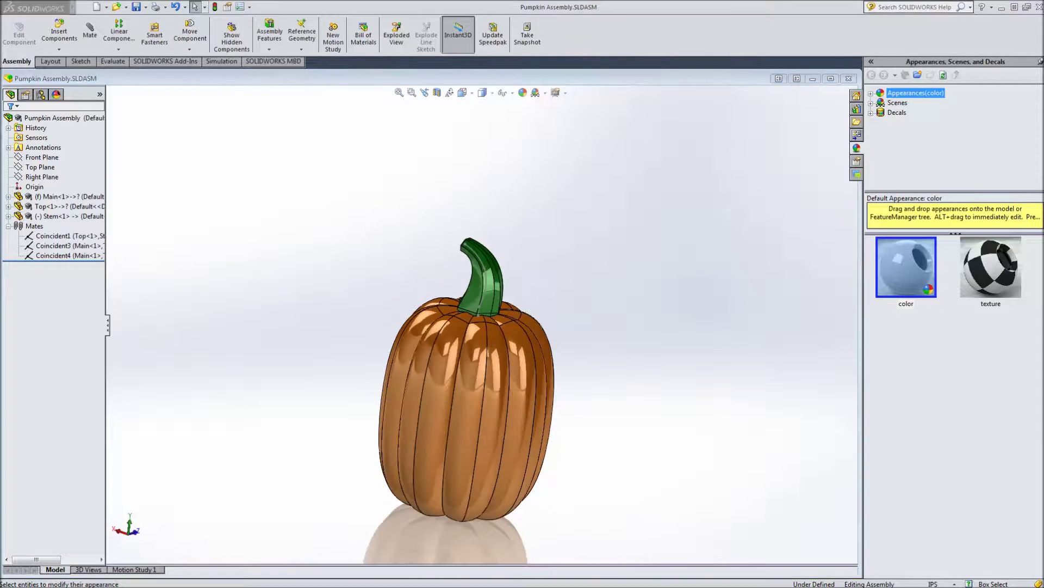
pyautogui.click(39, 197)
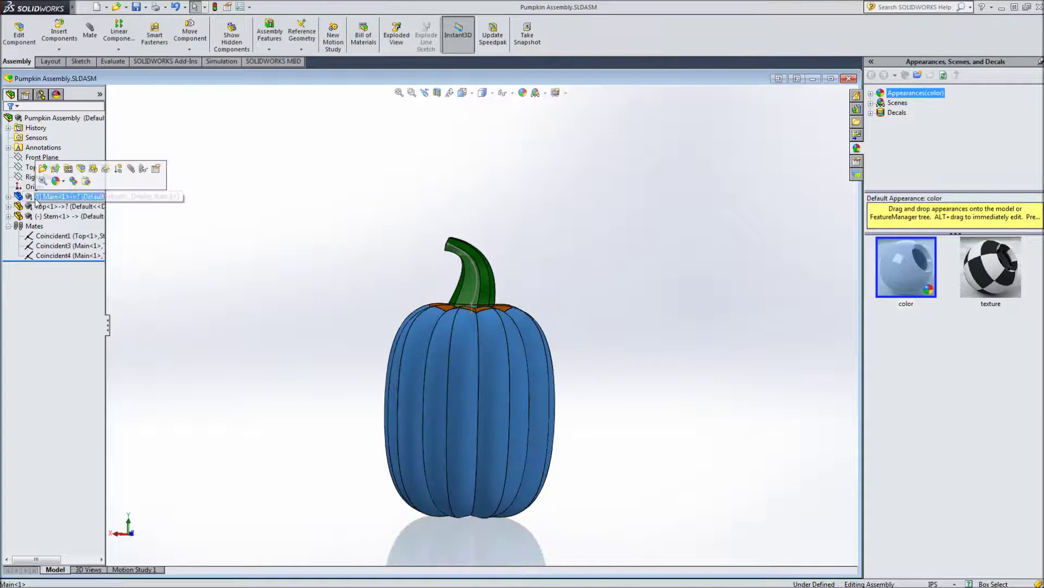
pyautogui.click(82, 168)
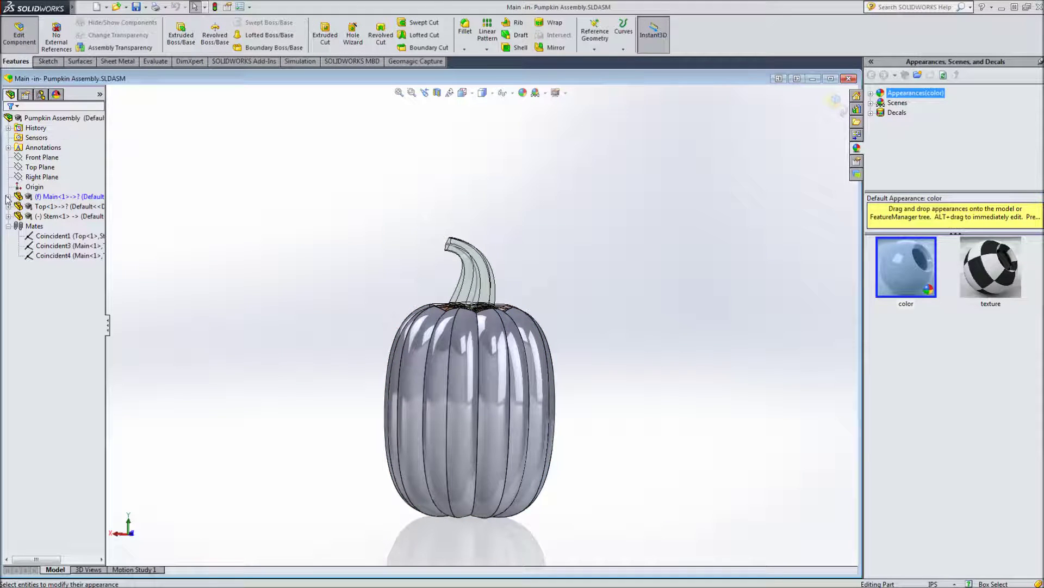
pyautogui.click(8, 197)
pyautogui.click(50, 255)
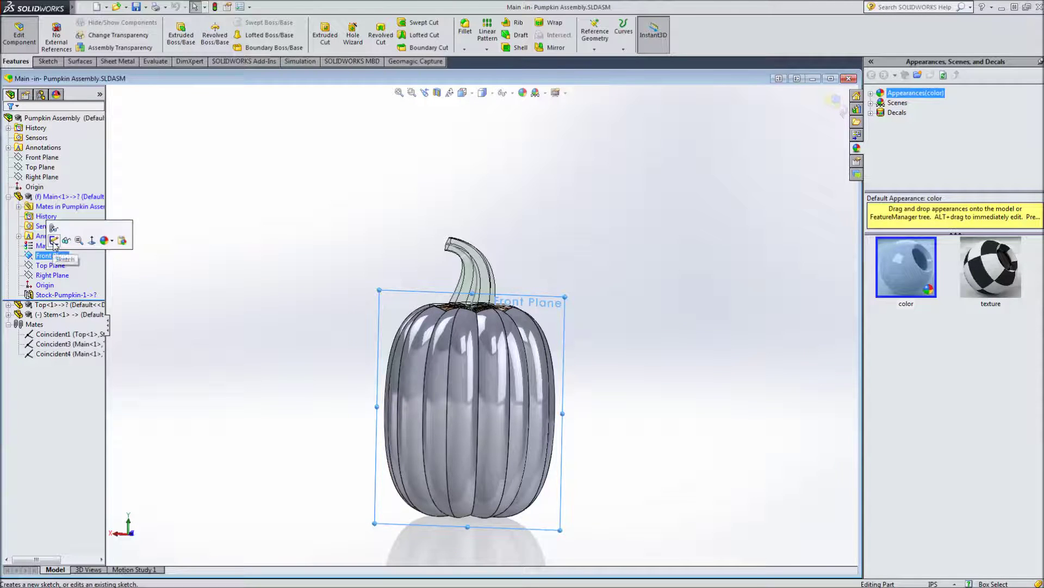
pyautogui.click(54, 243)
pyautogui.click(463, 93)
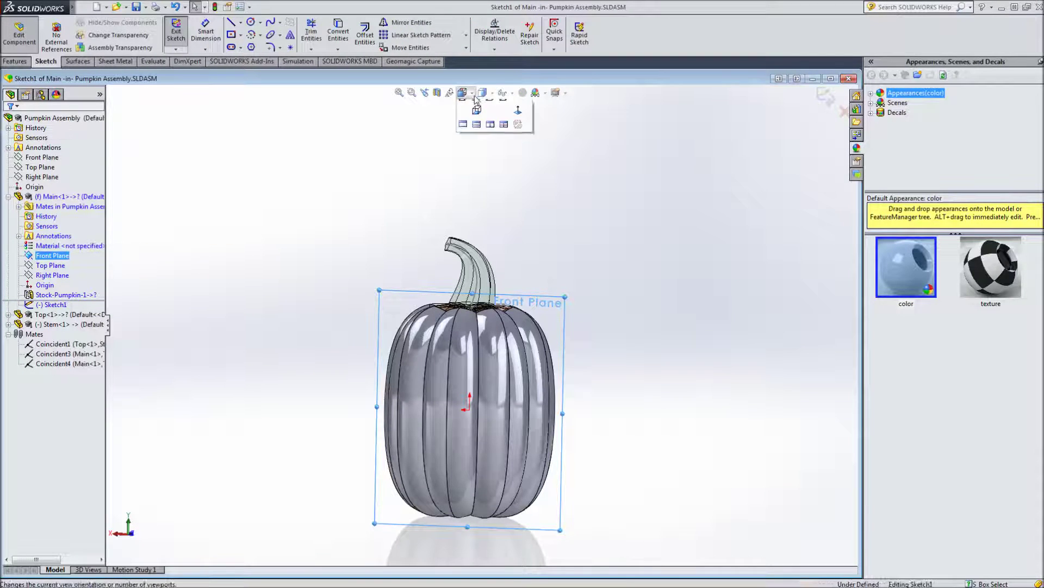
pyautogui.click(516, 148)
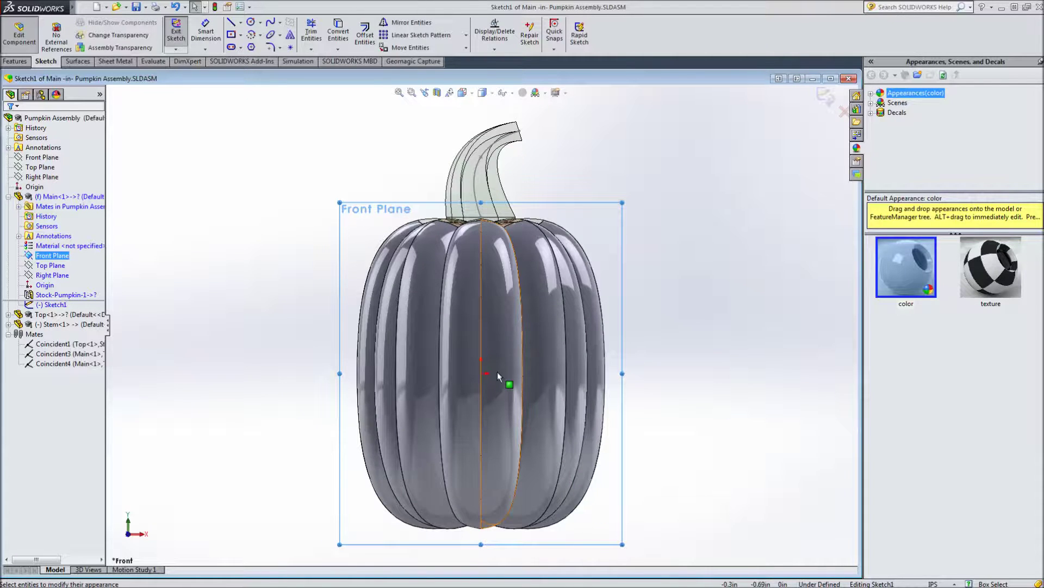
# - Sketch a vertical centerline about 1.7 in long upward from the origin
pyautogui.scroll(-2, 497, 371)
pyautogui.scroll(-1, 498, 371)
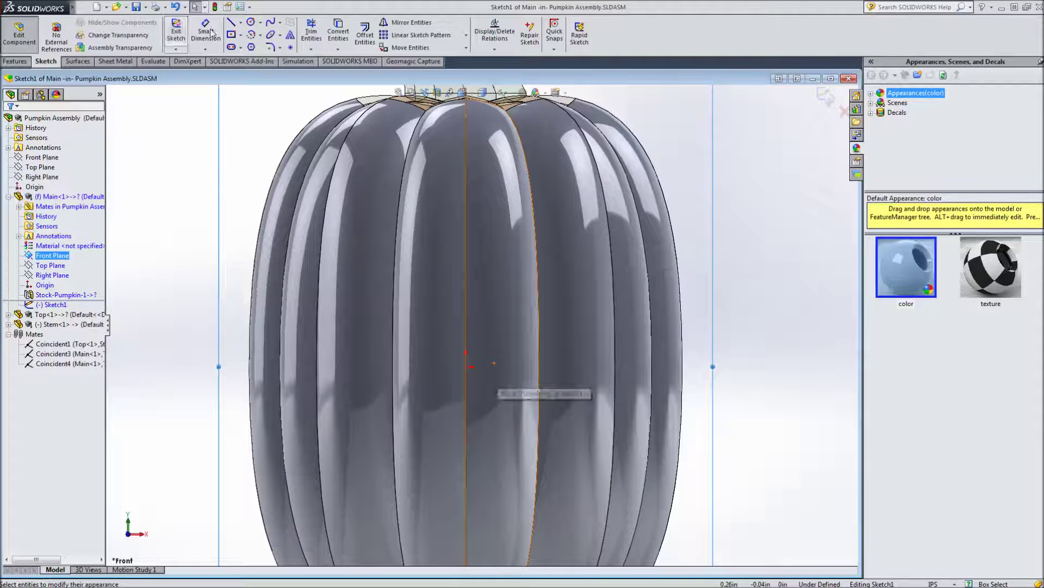
pyautogui.click(240, 22)
pyautogui.click(253, 45)
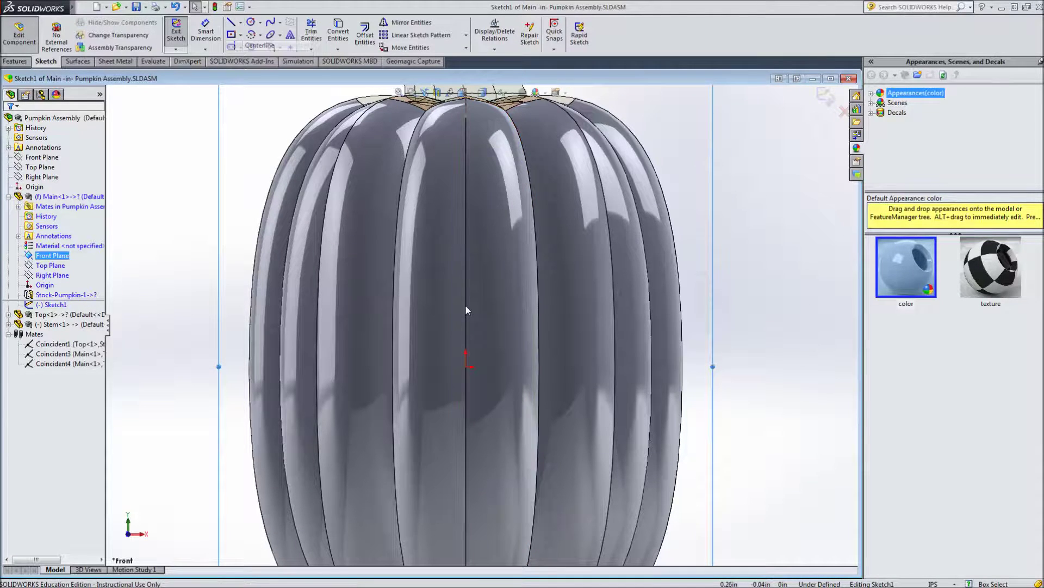
pyautogui.click(466, 367)
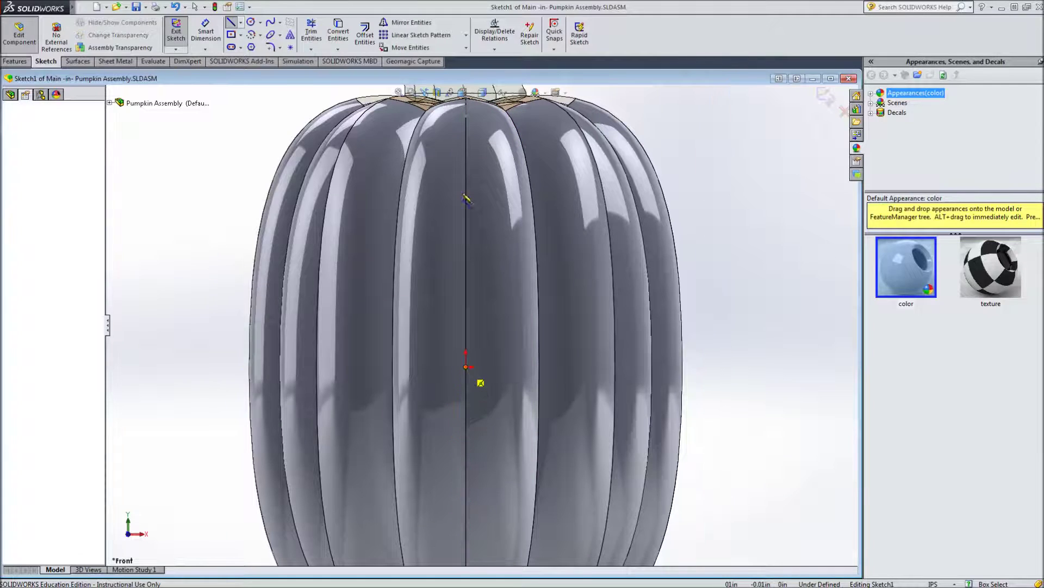
pyautogui.click(467, 156)
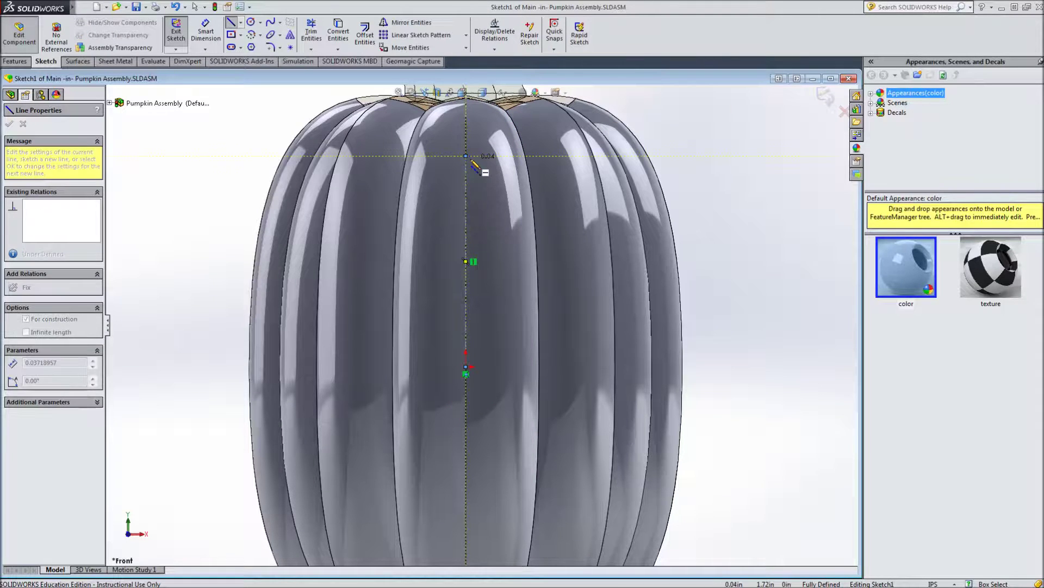
pyautogui.press('Escape')
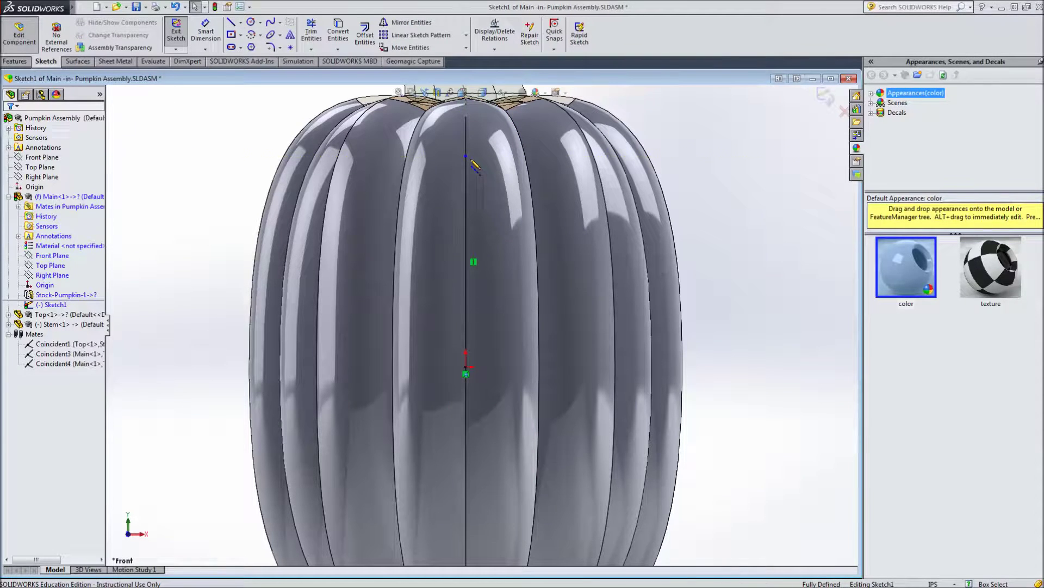
# - Sketch a closed triangular eye with a horizontal base about 0.55 in wide, above the origin and left of the centerline
pyautogui.click(230, 24)
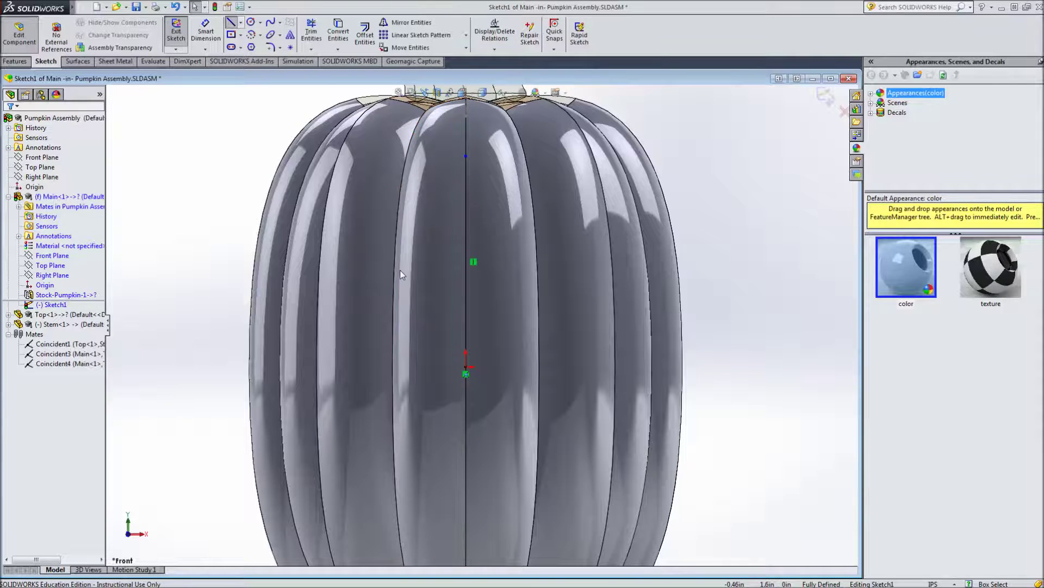
pyautogui.click(352, 274)
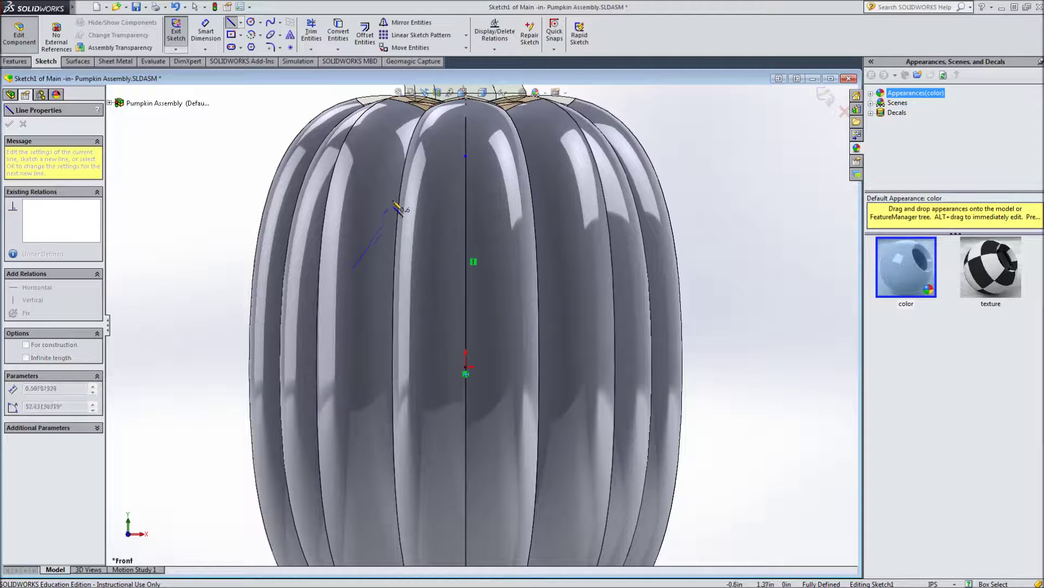
pyautogui.click(388, 200)
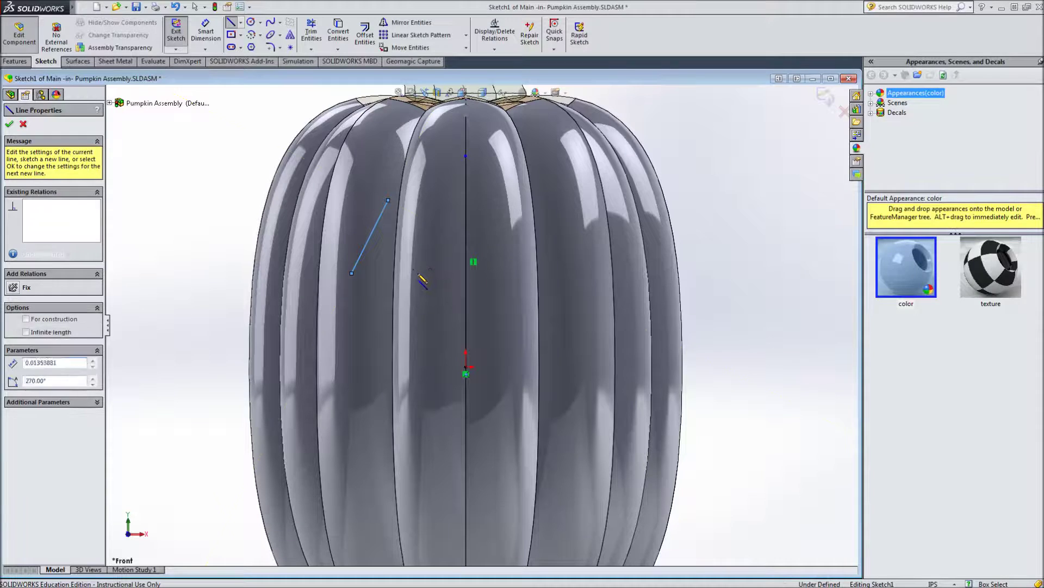
pyautogui.click(417, 273)
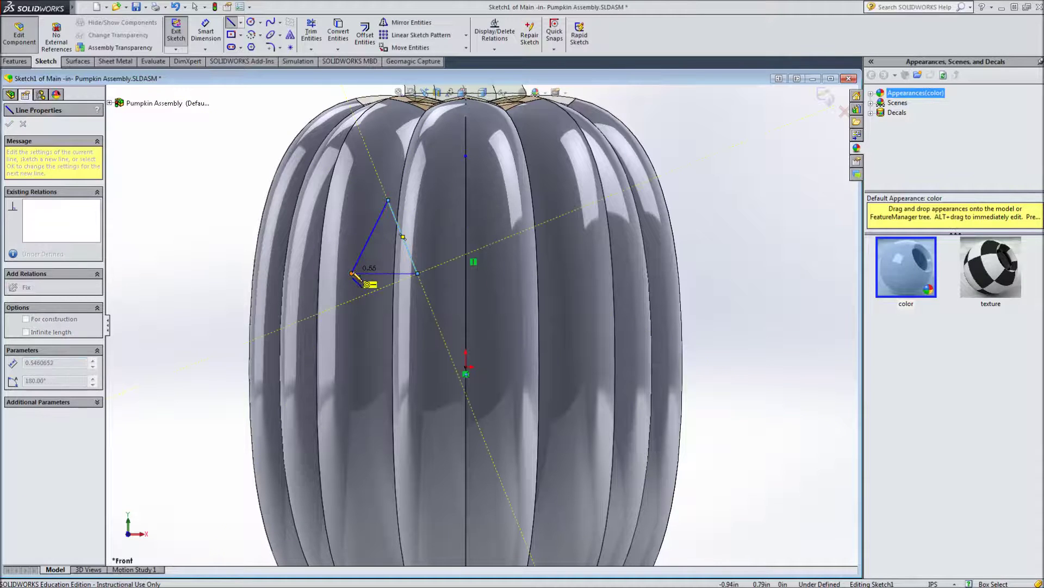
pyautogui.click(352, 273)
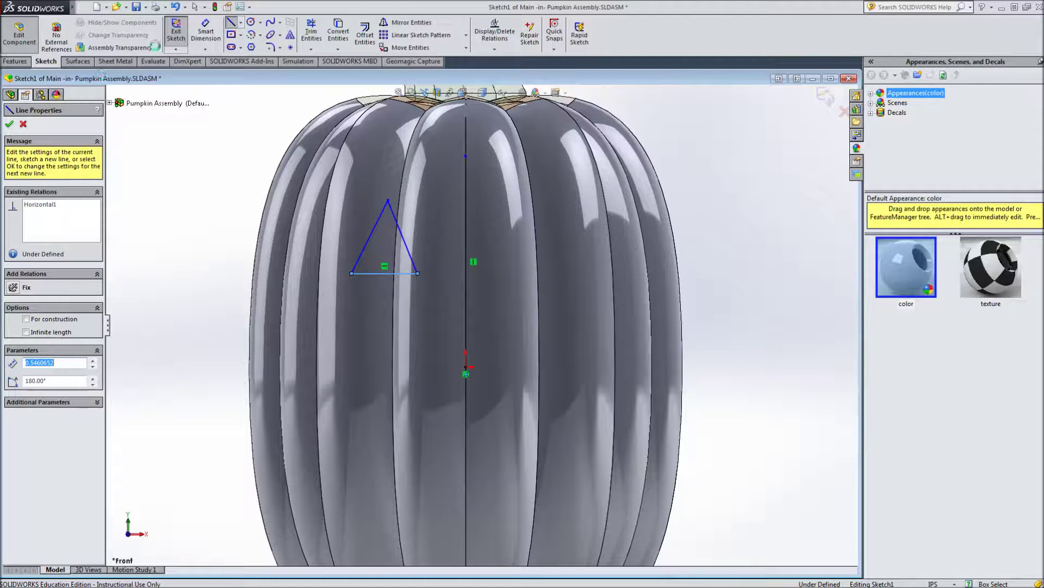
pyautogui.press('Escape')
pyautogui.press('Escape')
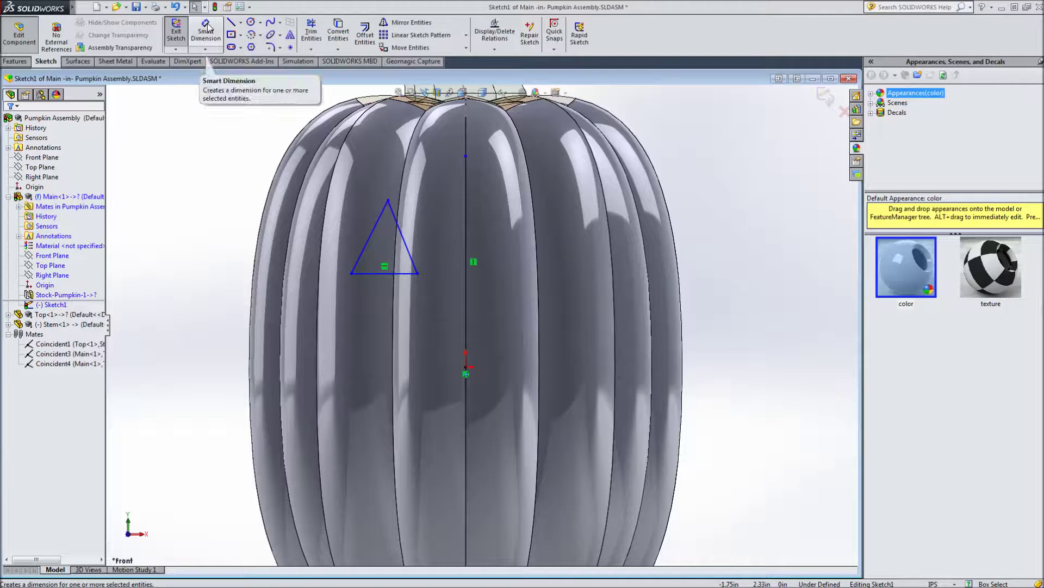
# - Mirror the three sides of the triangular eye about the vertical centerline
pyautogui.click(404, 239)
pyautogui.keyDown('ctrl'); pyautogui.click(387, 273); pyautogui.keyUp('ctrl')
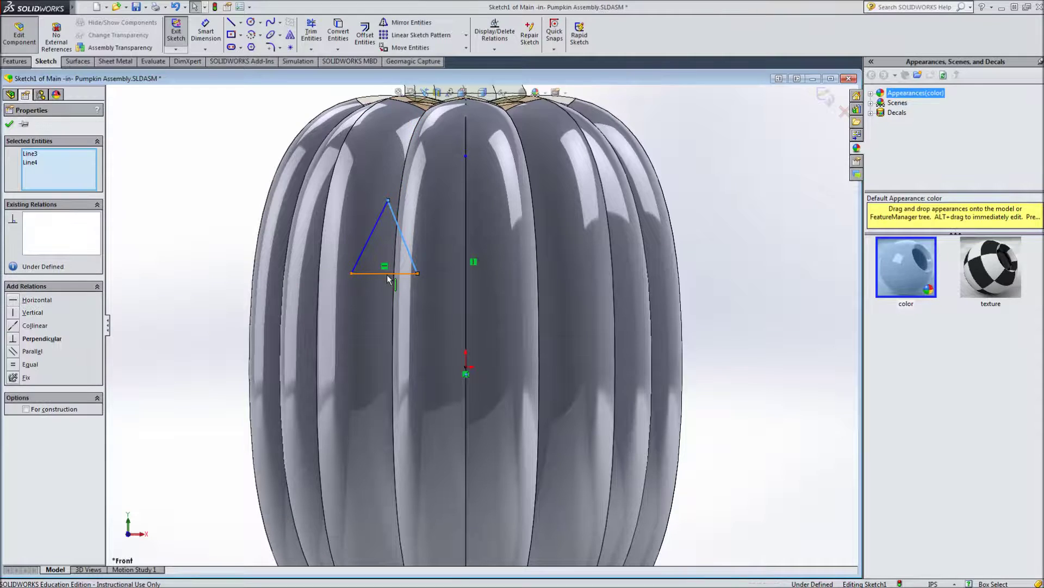
pyautogui.keyDown('ctrl'); pyautogui.click(370, 238); pyautogui.keyUp('ctrl')
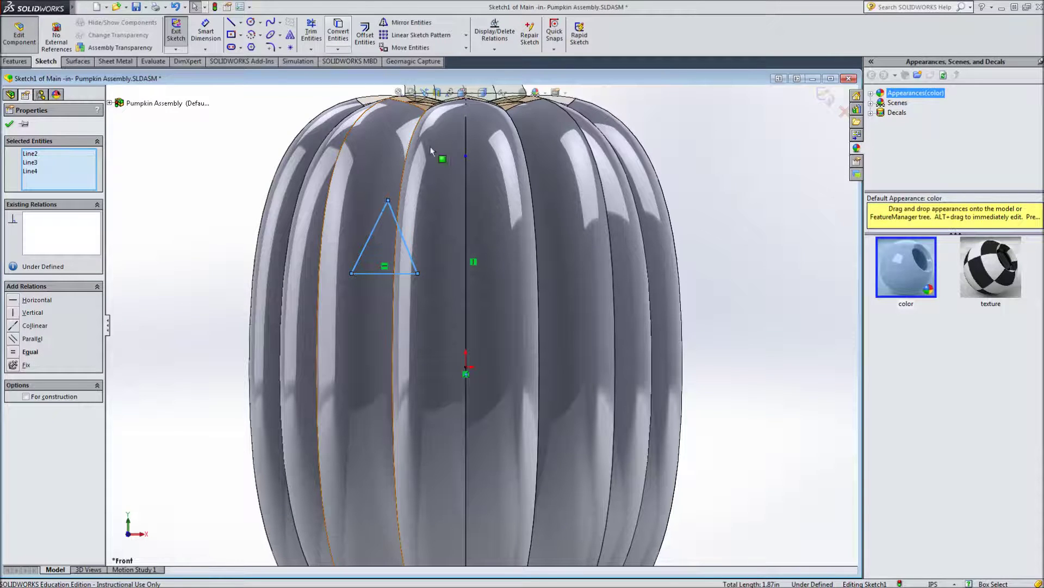
pyautogui.keyDown('ctrl'); pyautogui.click(466, 189); pyautogui.keyUp('ctrl')
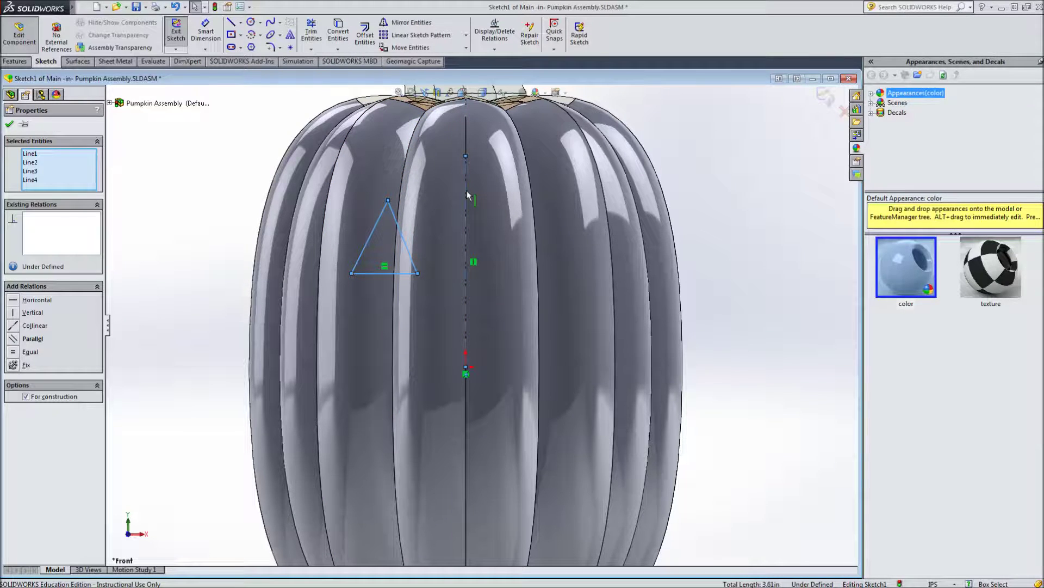
pyautogui.click(408, 22)
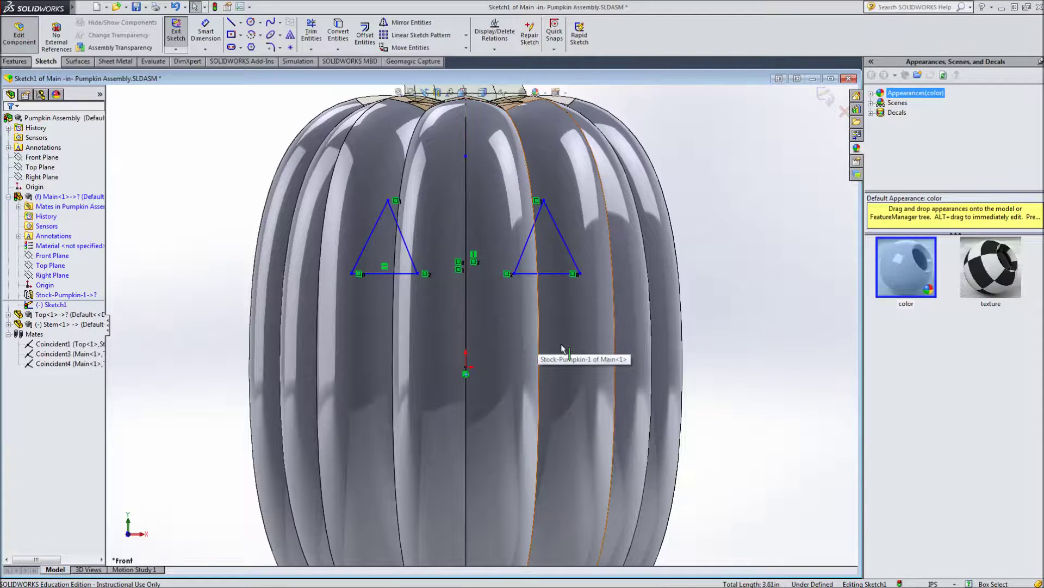
# - Sketch the mouth below the eyes as a horizontal line about 1.89 in long, closed underneath by a semicircular arc
pyautogui.scroll(2, 544, 348)
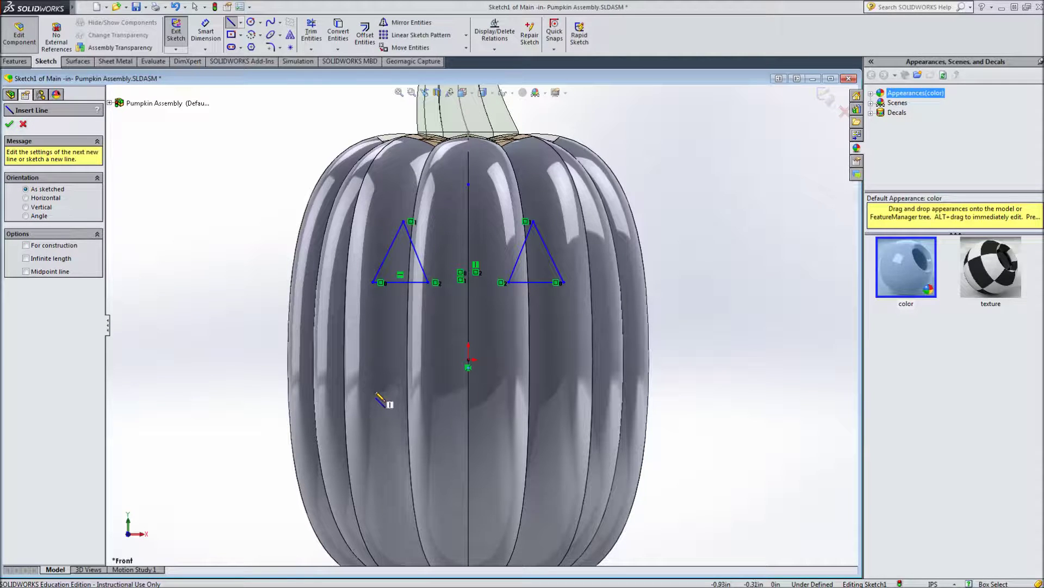
pyautogui.click(376, 391)
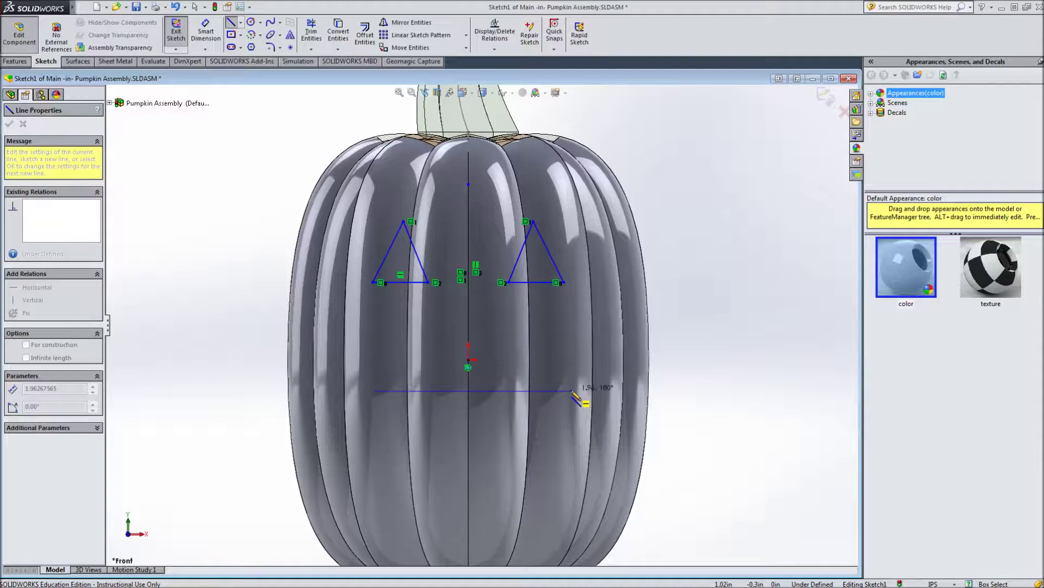
pyautogui.doubleClick(565, 391)
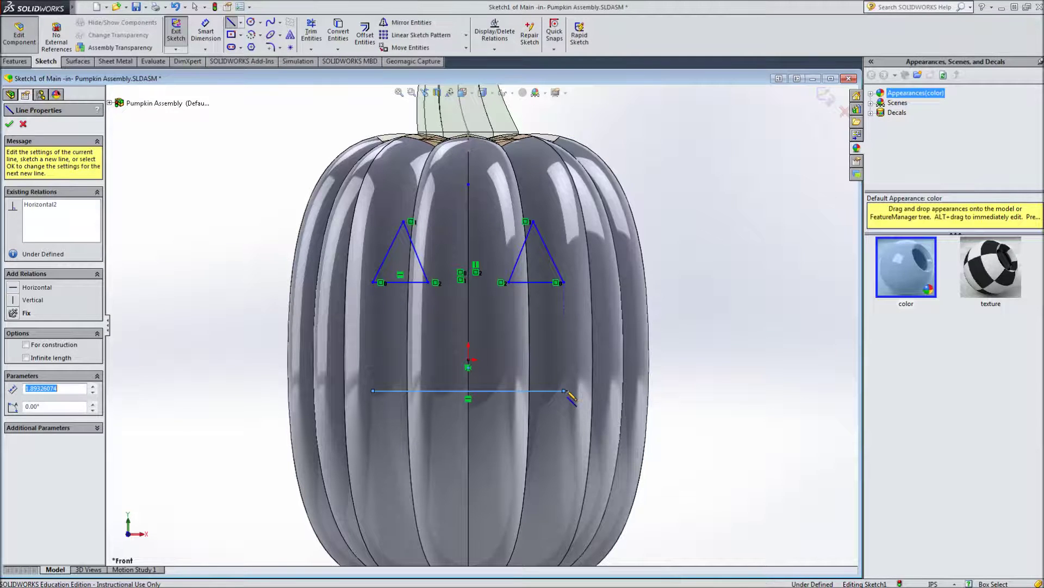
pyautogui.click(564, 391)
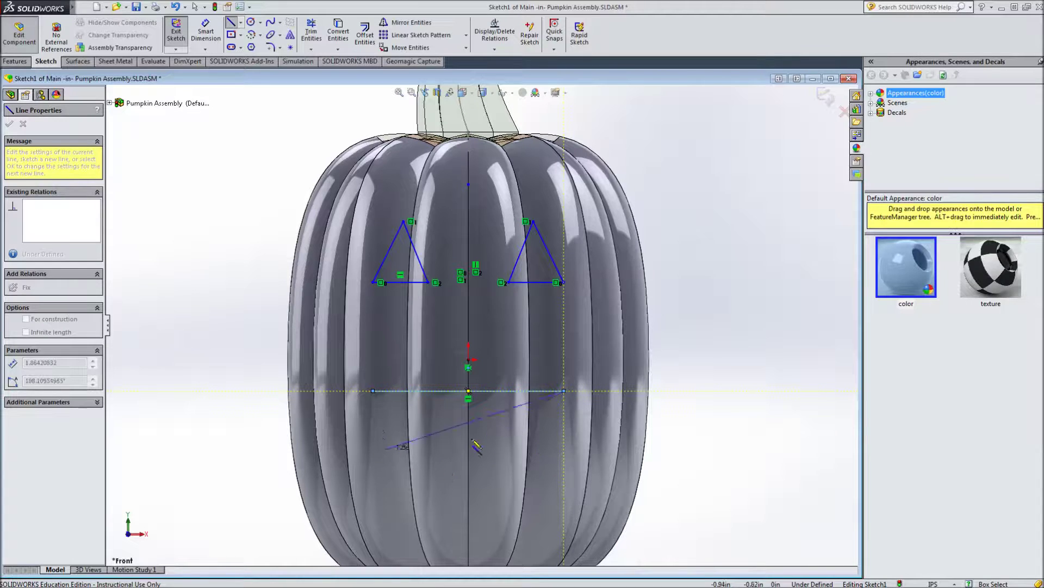
pyautogui.doubleClick(576, 393)
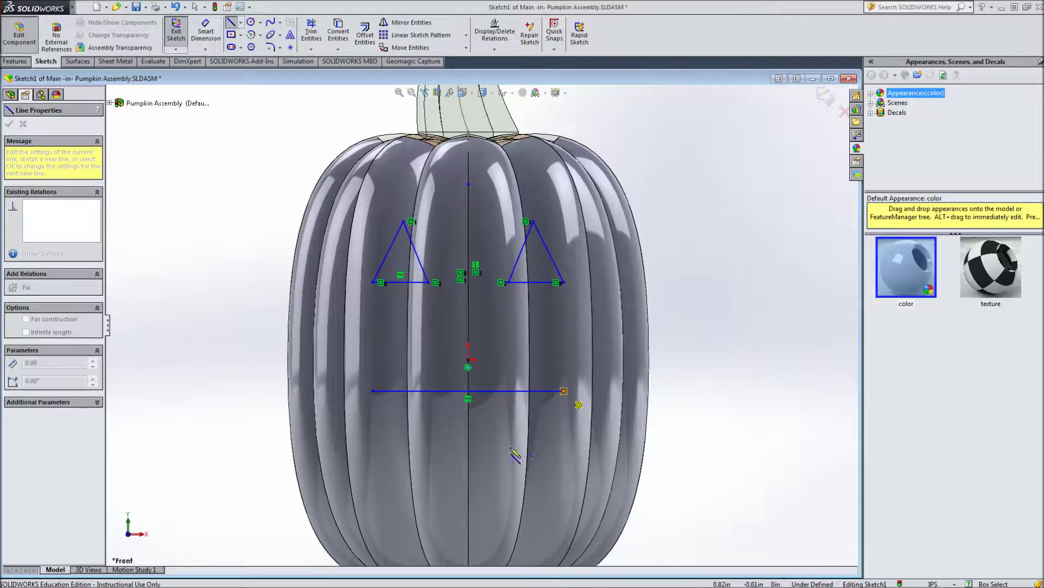
pyautogui.click(373, 391)
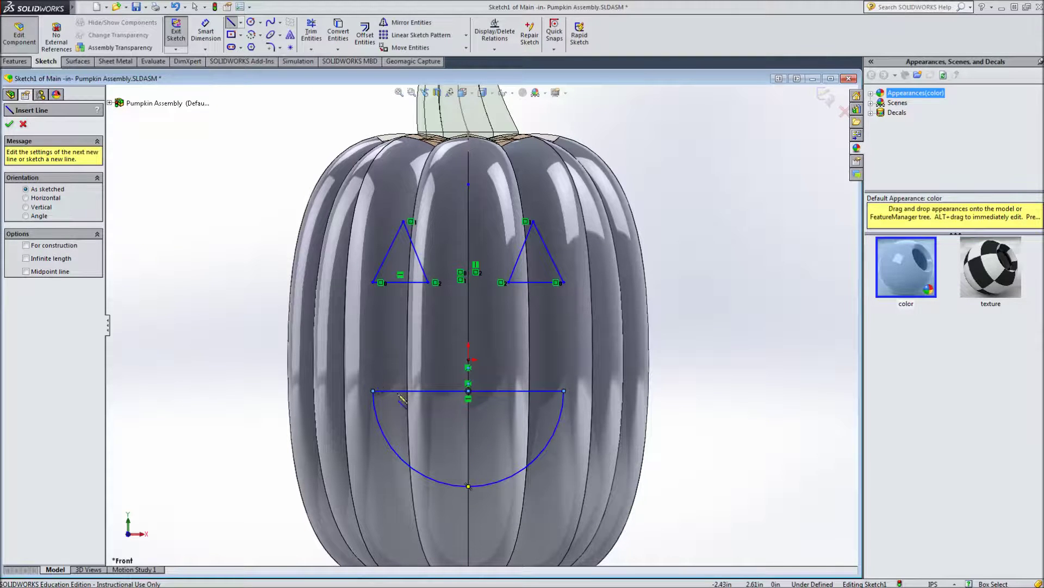
pyautogui.scroll(-2, 441, 429)
pyautogui.scroll(-2, 413, 387)
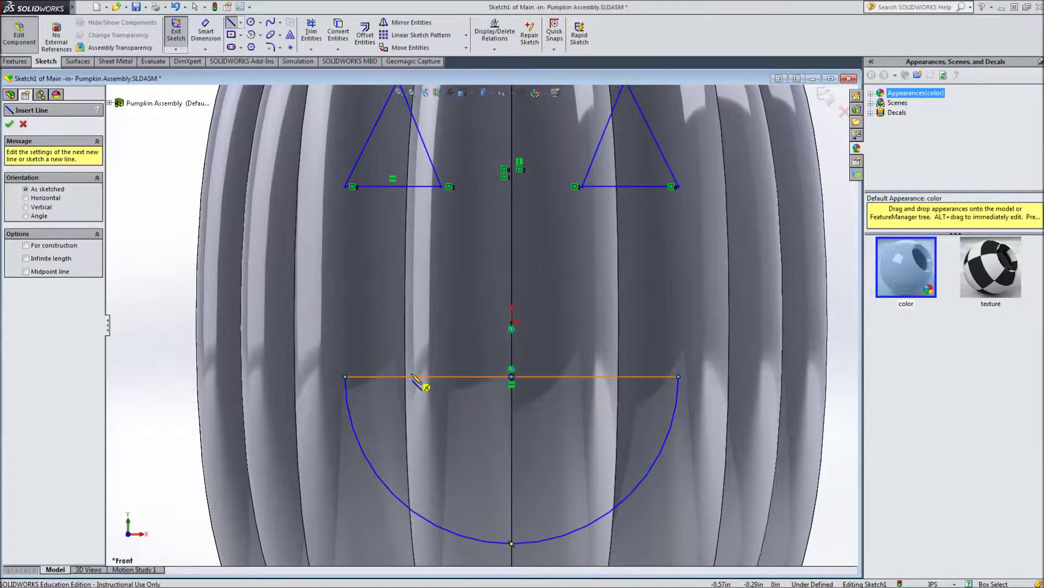
# - Sketch a square, three-sided tooth hanging from the mouth's horizontal line, left of the centerline
pyautogui.click(412, 376)
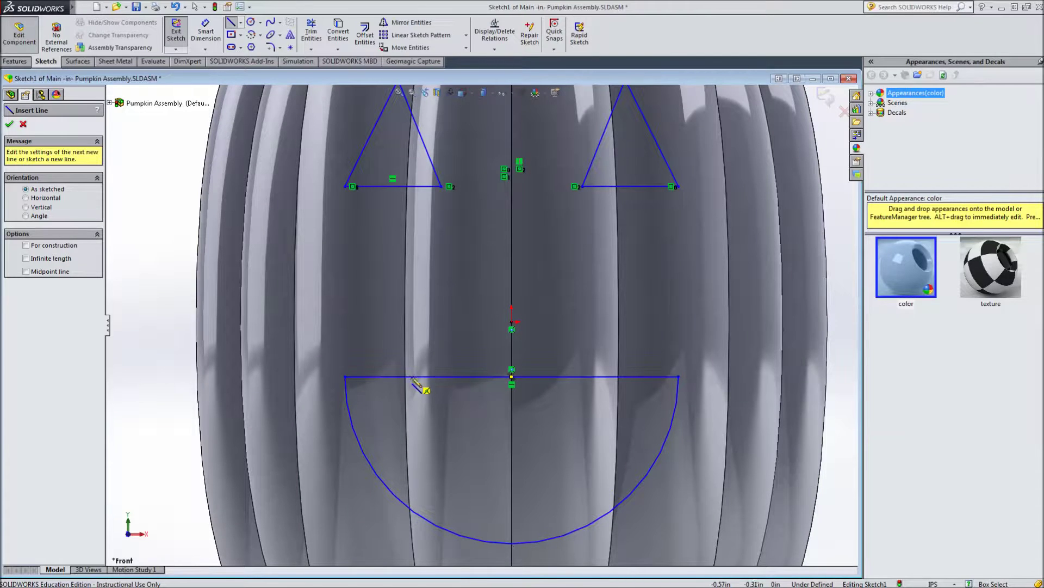
pyautogui.click(412, 422)
pyautogui.click(458, 423)
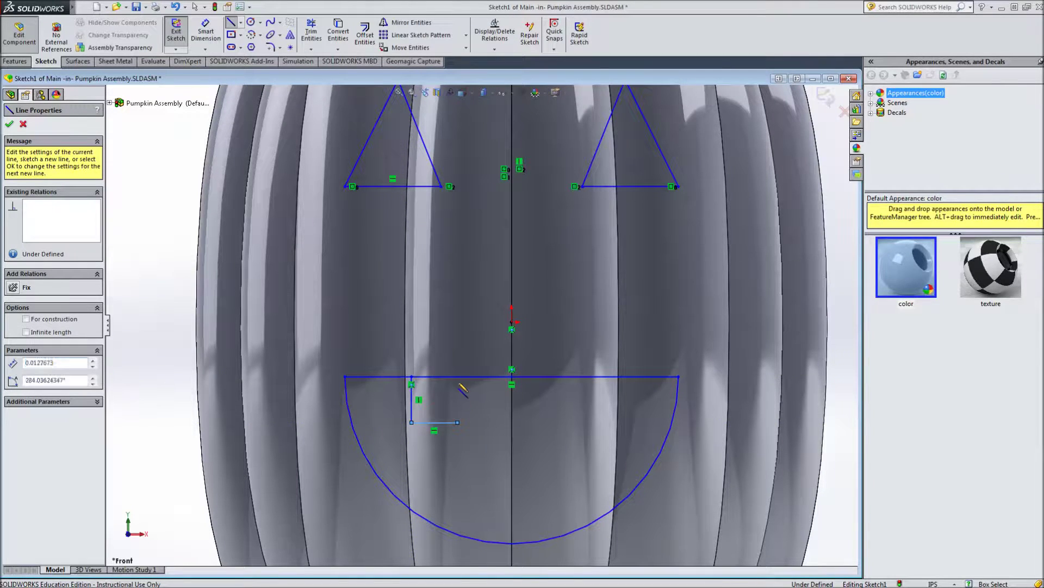
pyautogui.click(457, 377)
pyautogui.click(457, 422)
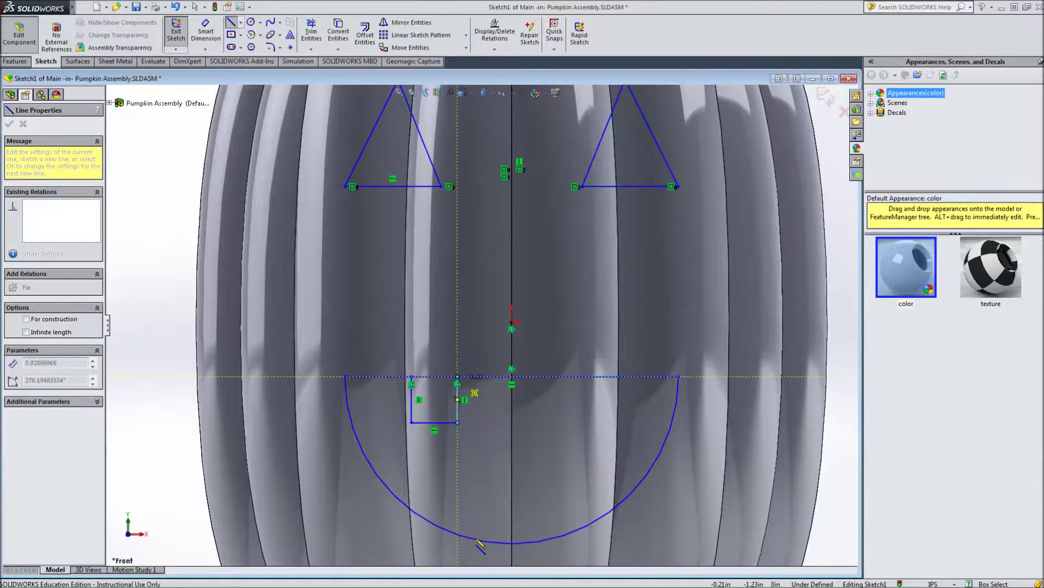
pyautogui.press('Escape')
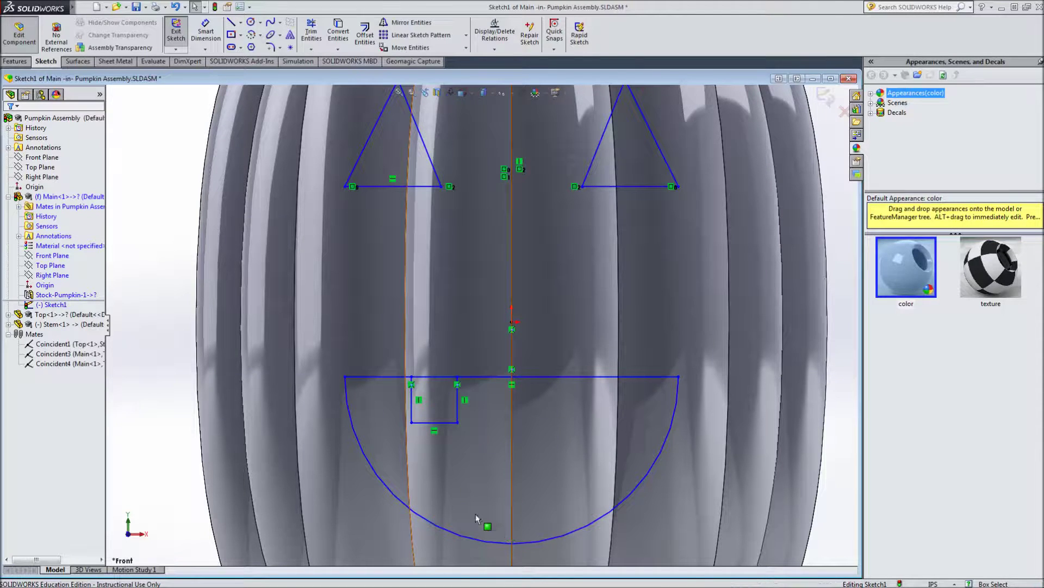
# - Sketch a three-sided tooth about 0.16 in wide and 0.23 in tall rising from the mouth's arc, just left of the centerline
pyautogui.moveTo(498, 522); pyautogui.dragTo(450, 524, button='right')
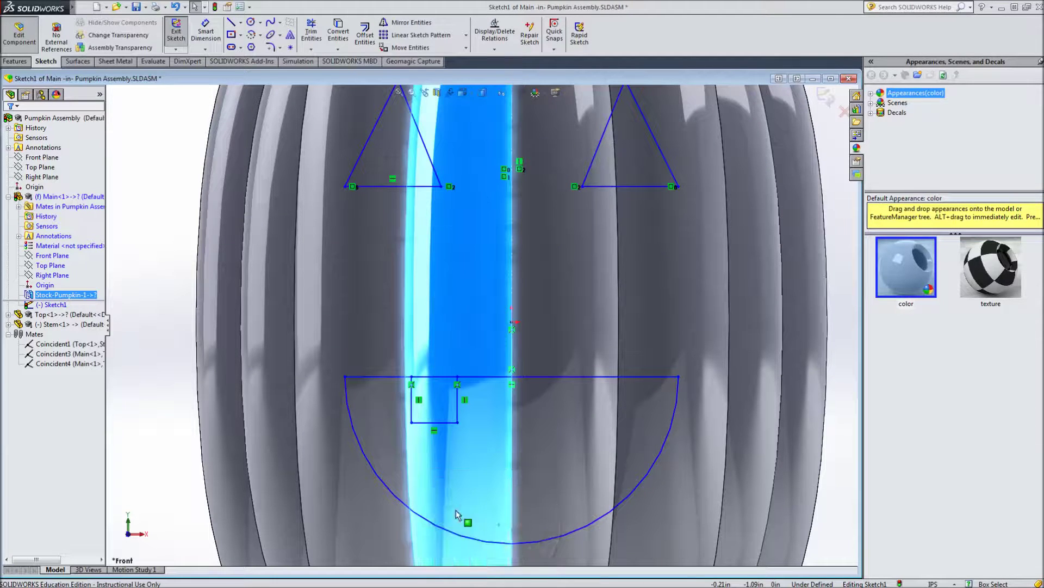
pyautogui.click(472, 538)
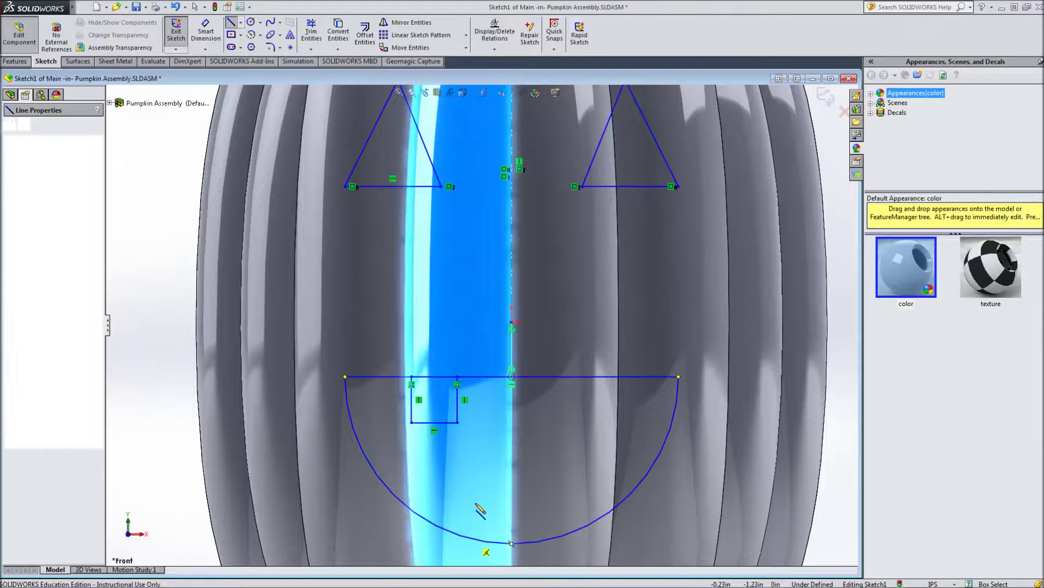
pyautogui.click(471, 498)
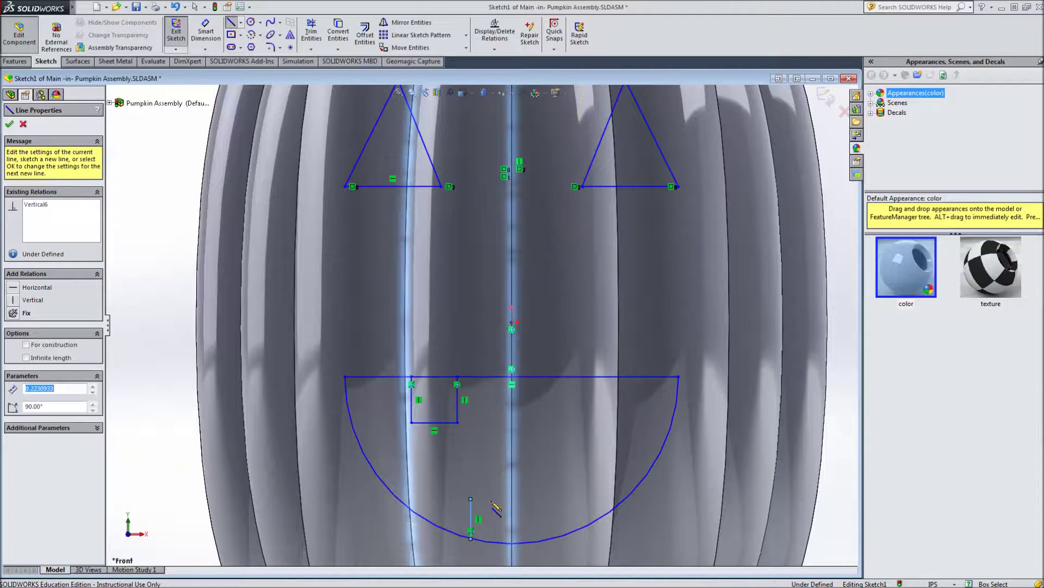
pyautogui.click(499, 498)
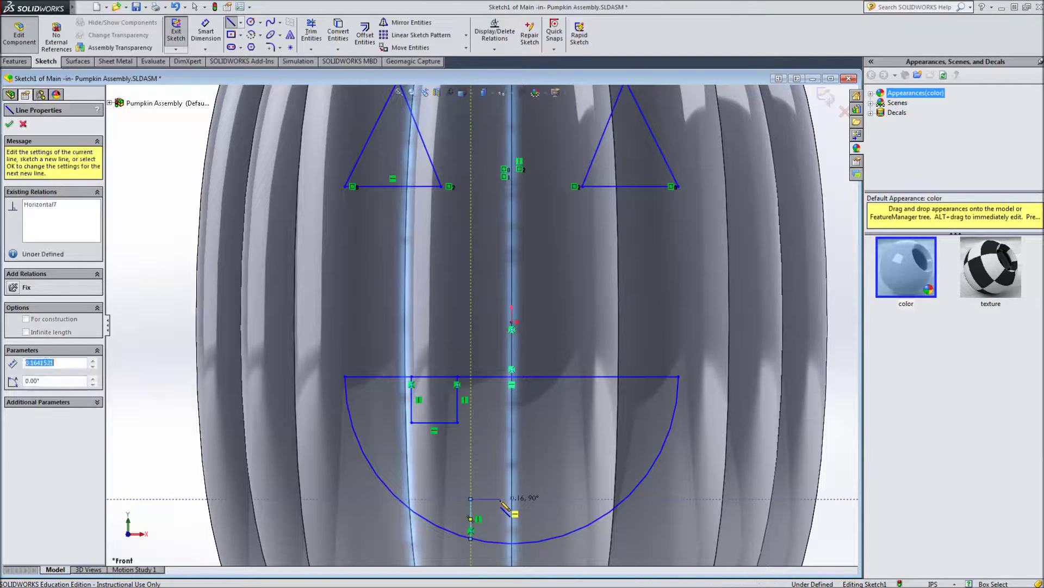
pyautogui.click(501, 543)
pyautogui.press('Escape')
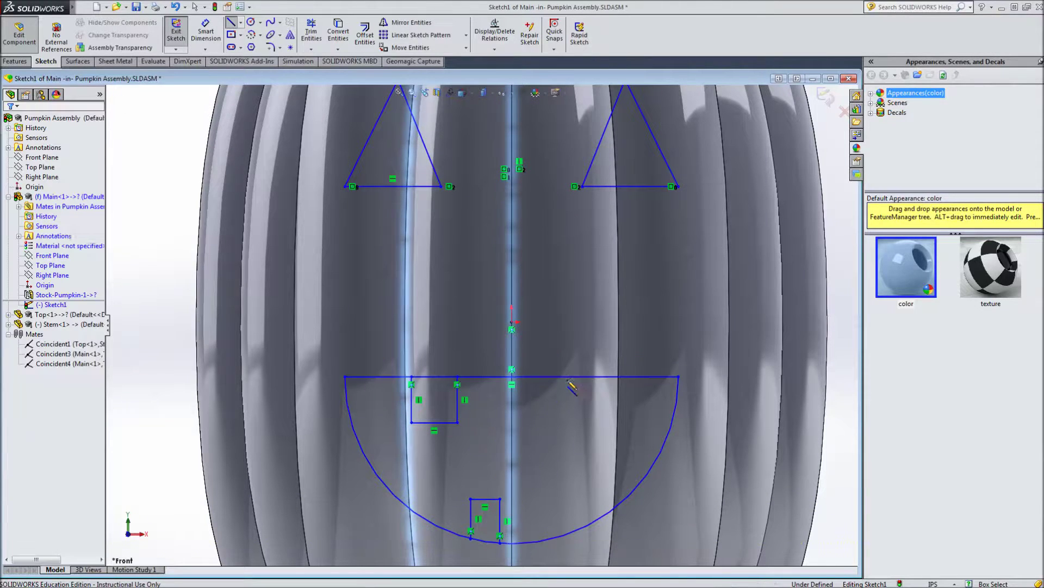
pyautogui.press('Escape')
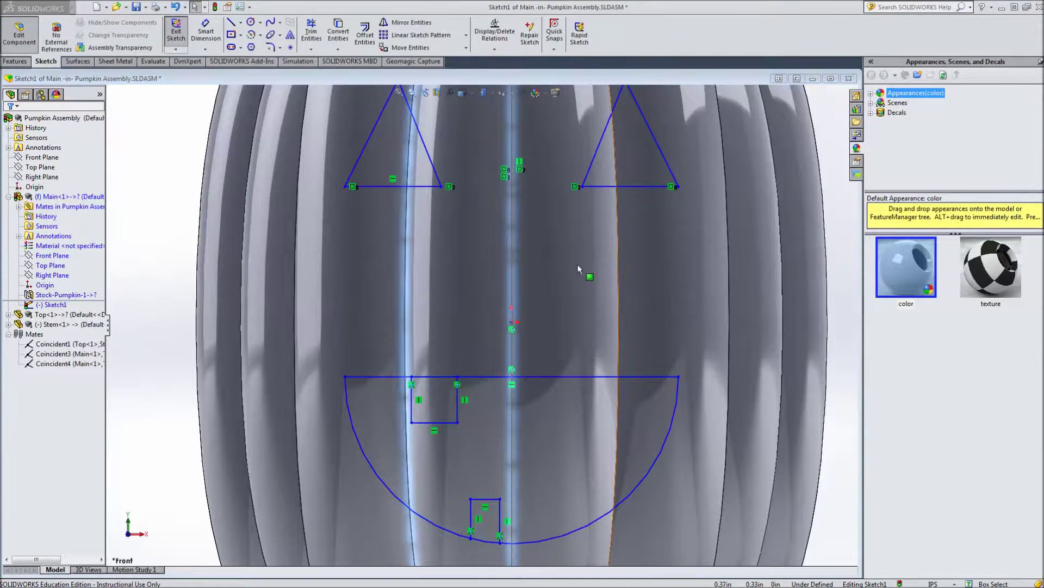
# - Sketch a smaller three-sided tooth about 0.16 in tall hanging from the mouth's horizontal line, right of the centerline
pyautogui.click(575, 360)
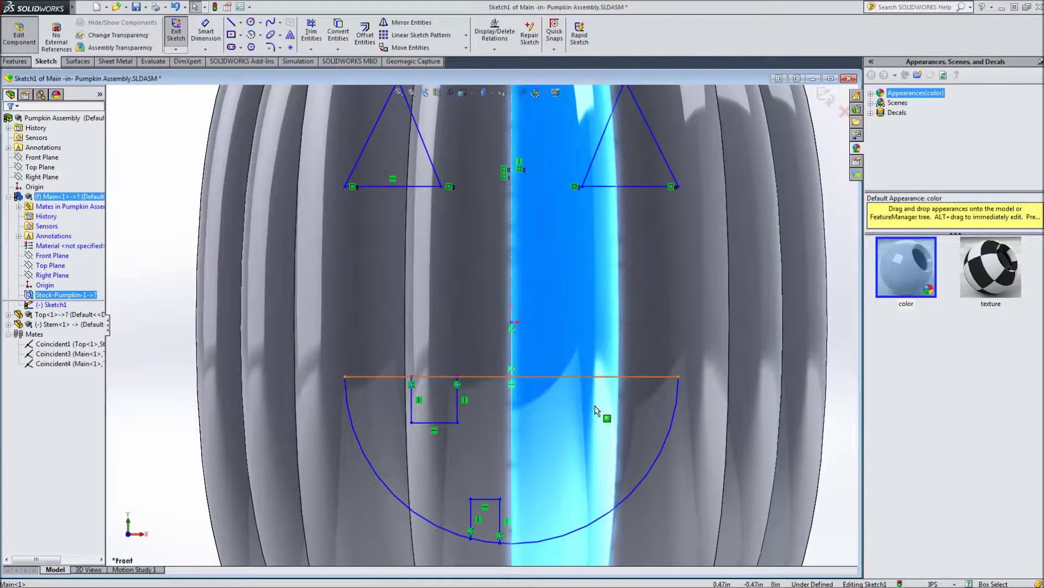
pyautogui.press('l')
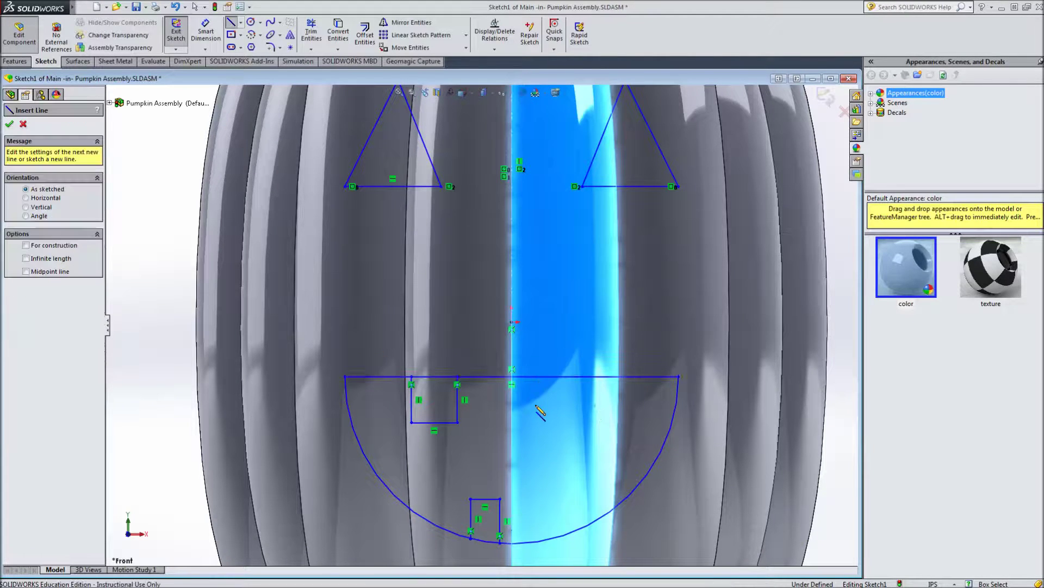
pyautogui.click(591, 376)
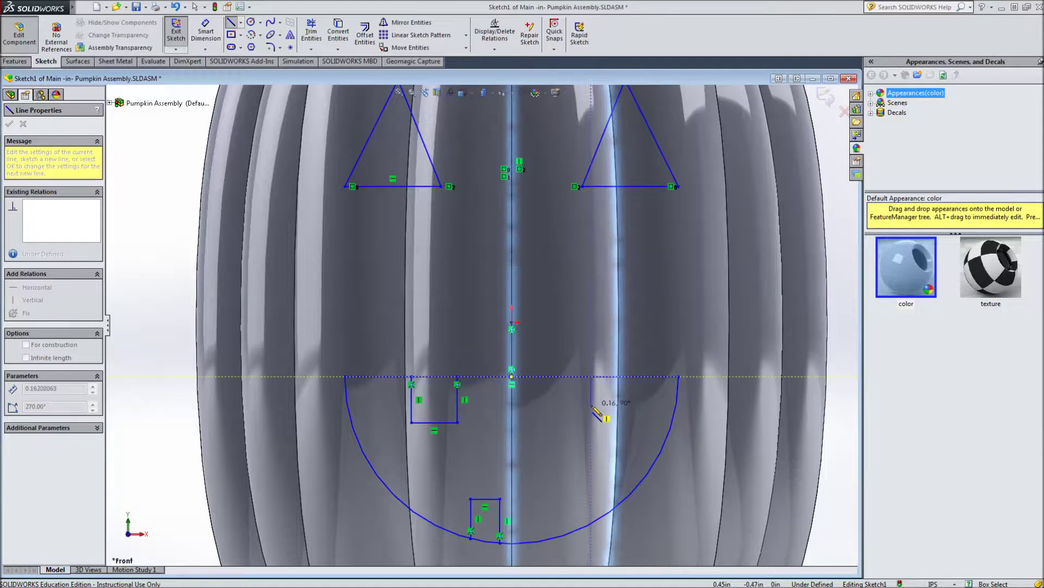
pyautogui.click(592, 406)
pyautogui.click(625, 406)
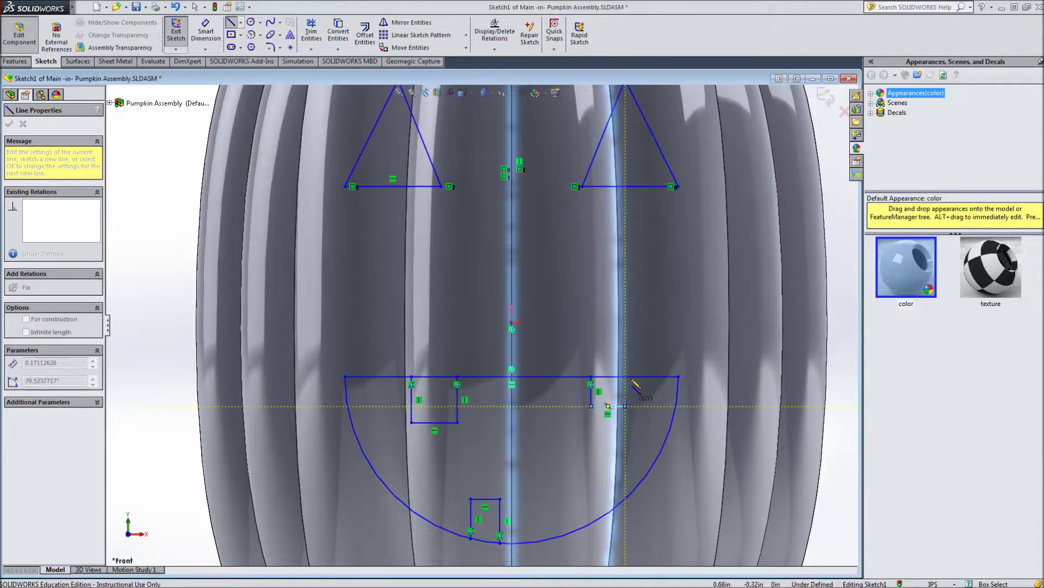
pyautogui.click(625, 376)
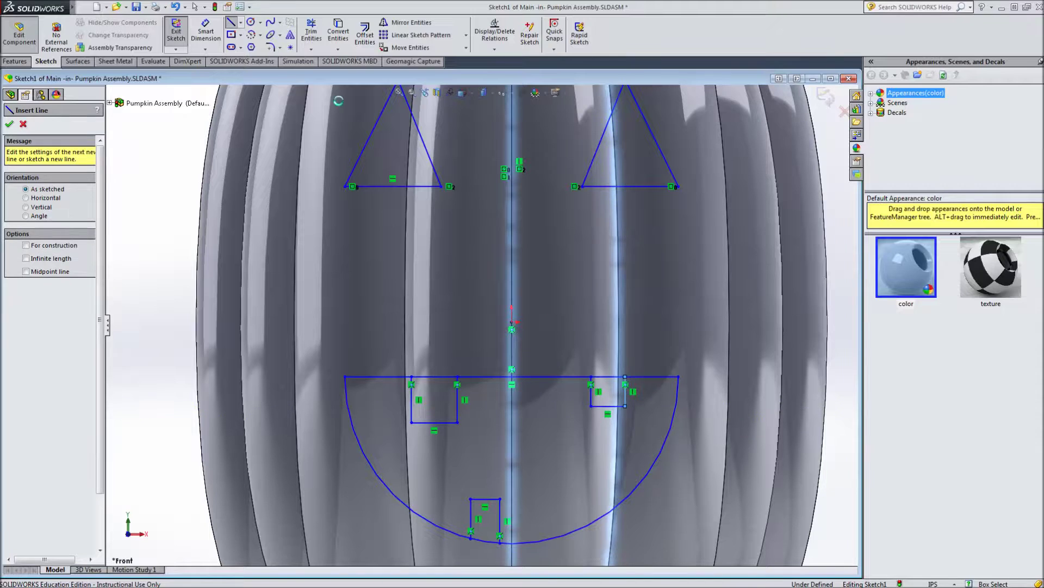
pyautogui.press('Escape')
# - Trim away the mouth outline segments that span the open ends of the three teeth
pyautogui.click(311, 32)
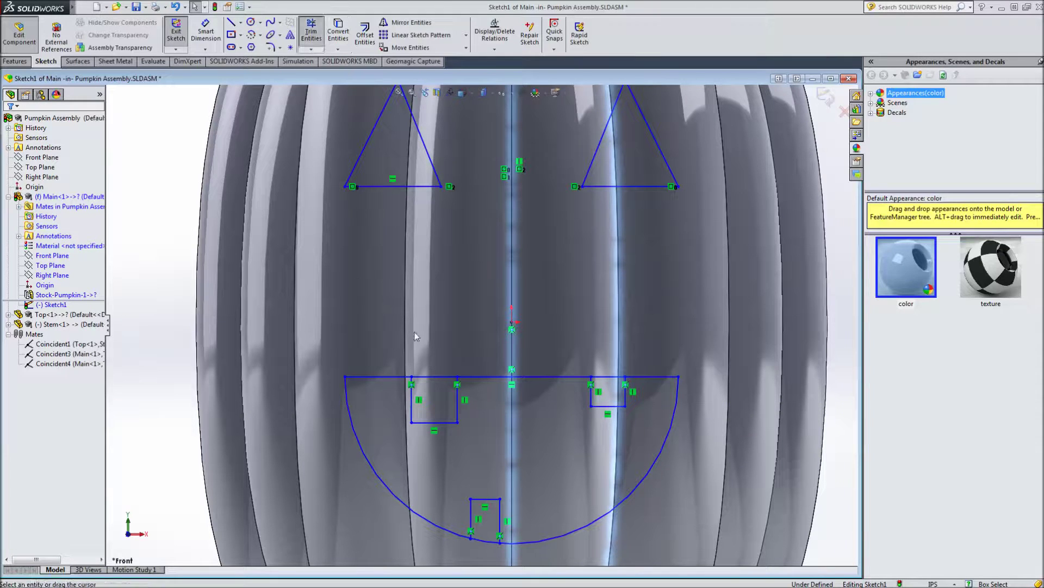
pyautogui.moveTo(438, 378); pyautogui.dragTo(438, 373)
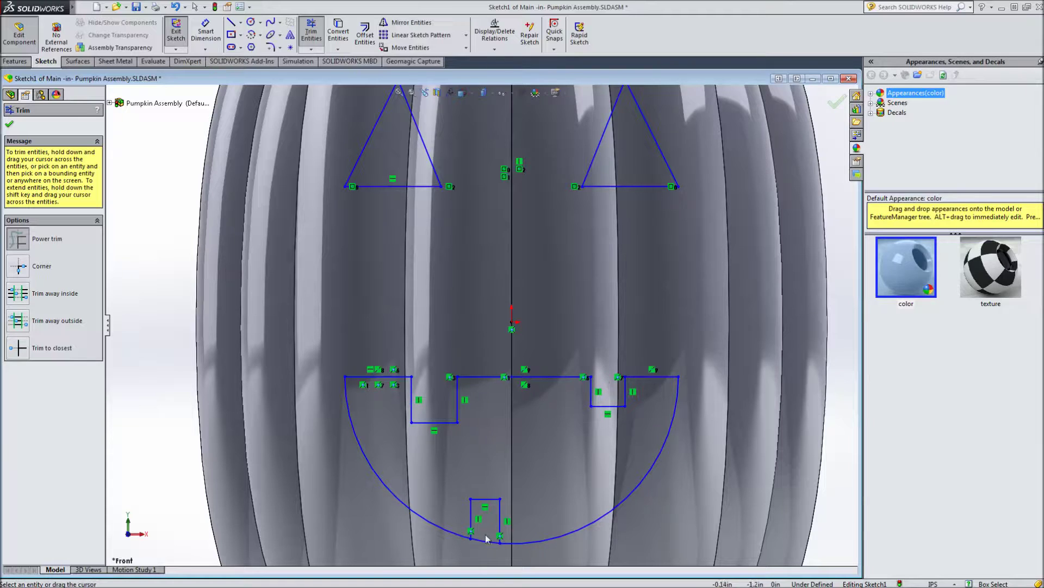
pyautogui.moveTo(486, 540); pyautogui.dragTo(488, 548)
pyautogui.scroll(3, 560, 479)
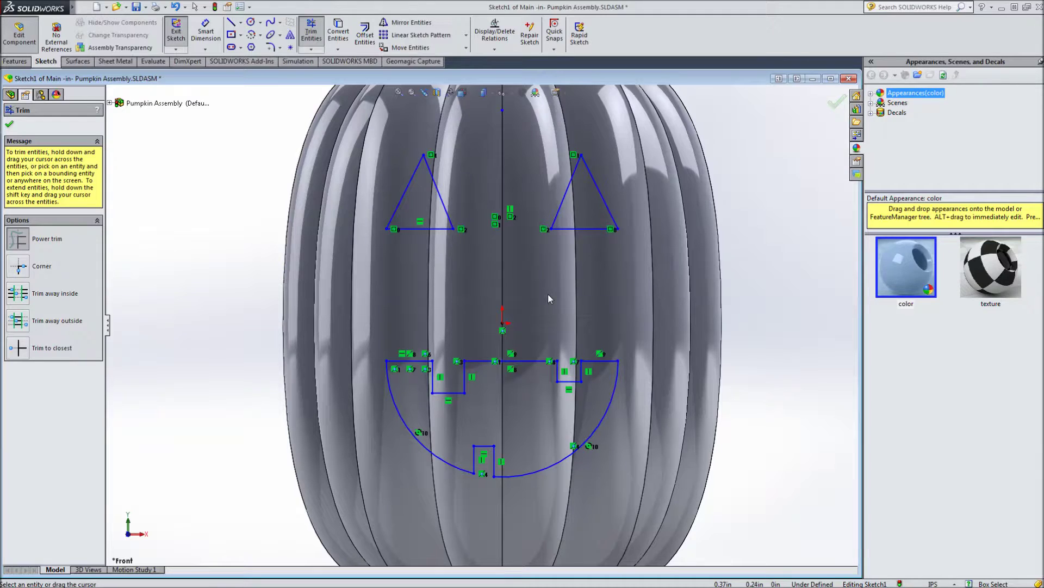
pyautogui.click(10, 125)
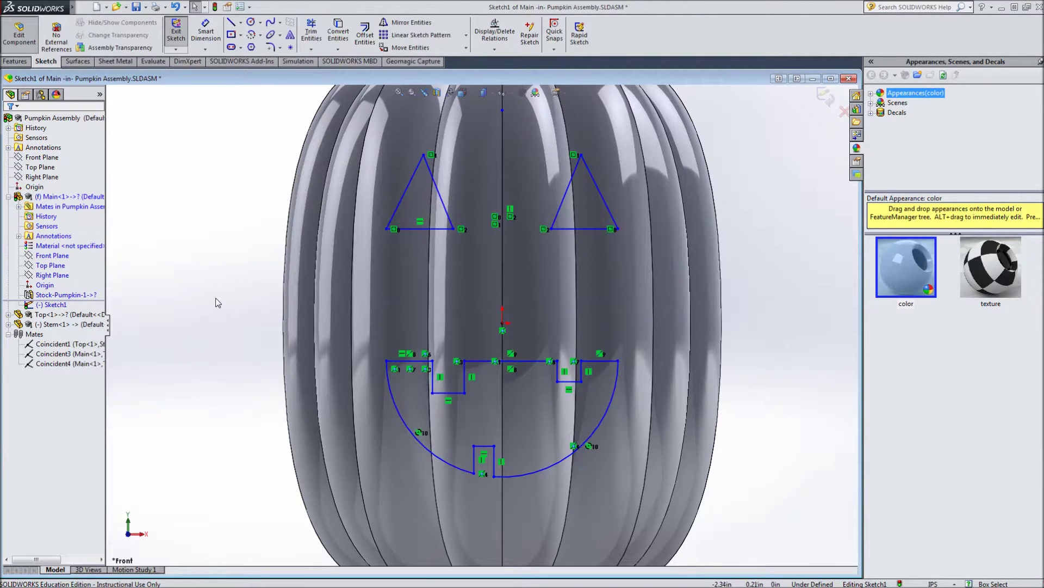
# - Finish the face sketch and make an Extruded Cut from it in the Main part with the end condition Through All
pyautogui.click(176, 32)
pyautogui.click(5, 63)
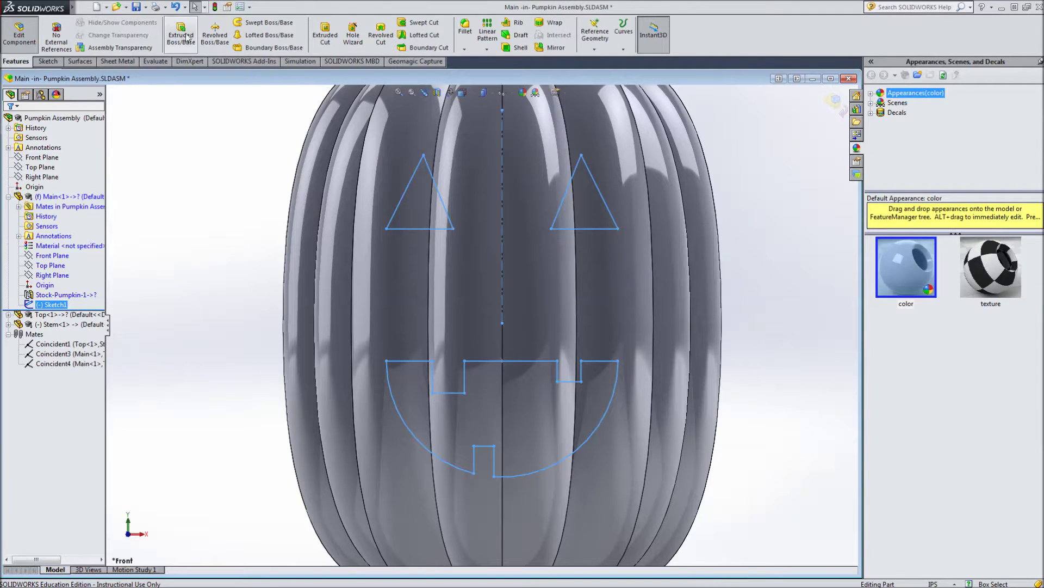
pyautogui.click(325, 42)
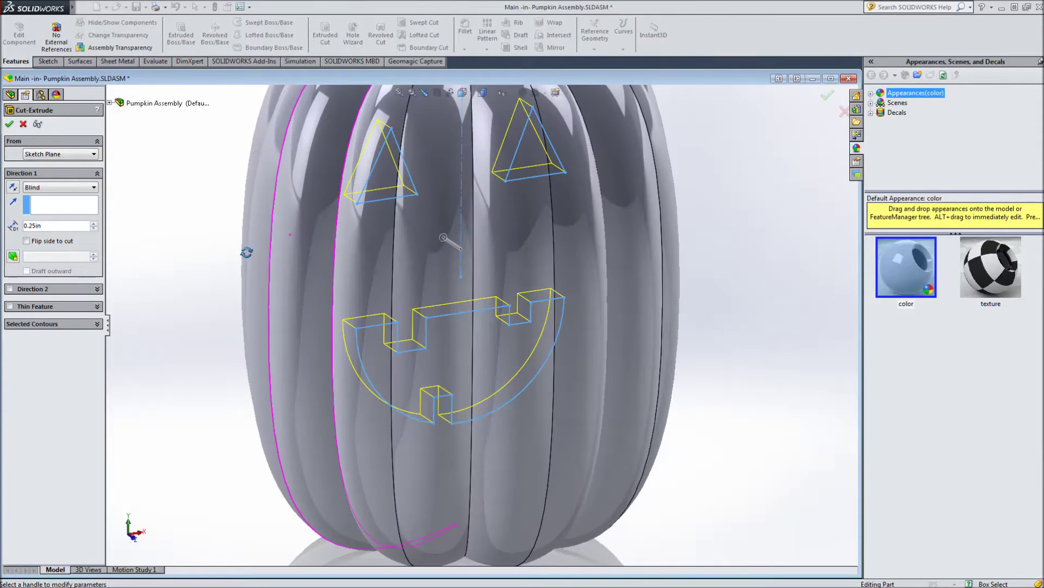
pyautogui.moveTo(243, 230); pyautogui.dragTo(254, 310, button='middle')
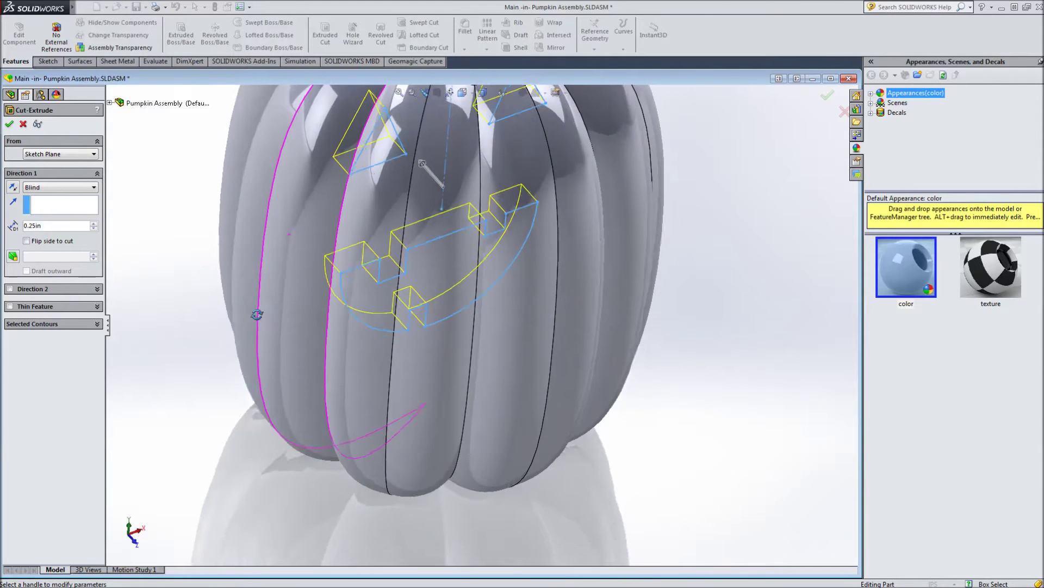
pyautogui.scroll(5, 262, 324)
pyautogui.scroll(-5, 334, 239)
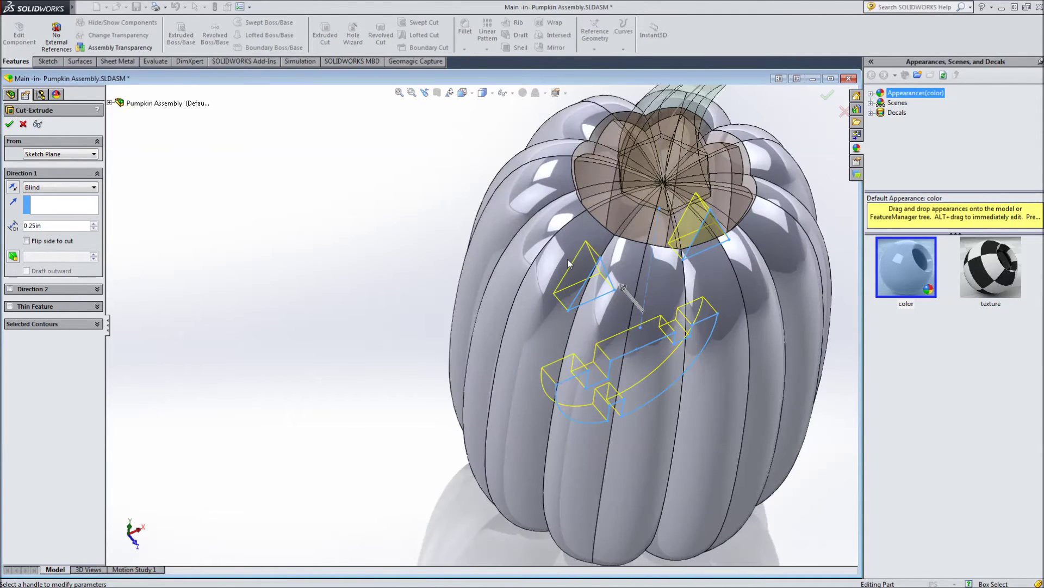
pyautogui.moveTo(283, 277); pyautogui.dragTo(293, 307, button='middle')
pyautogui.click(77, 190)
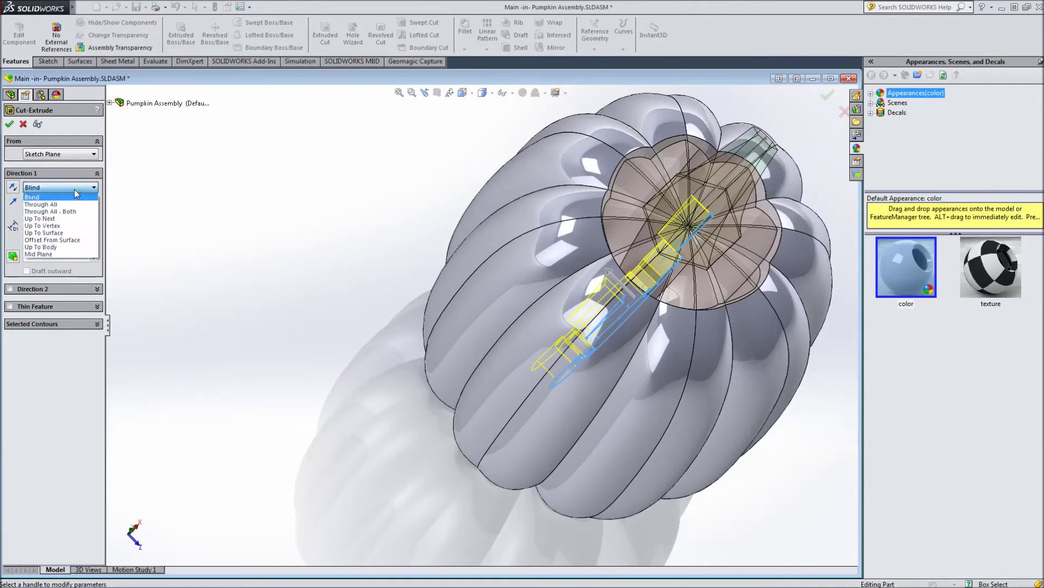
pyautogui.click(77, 205)
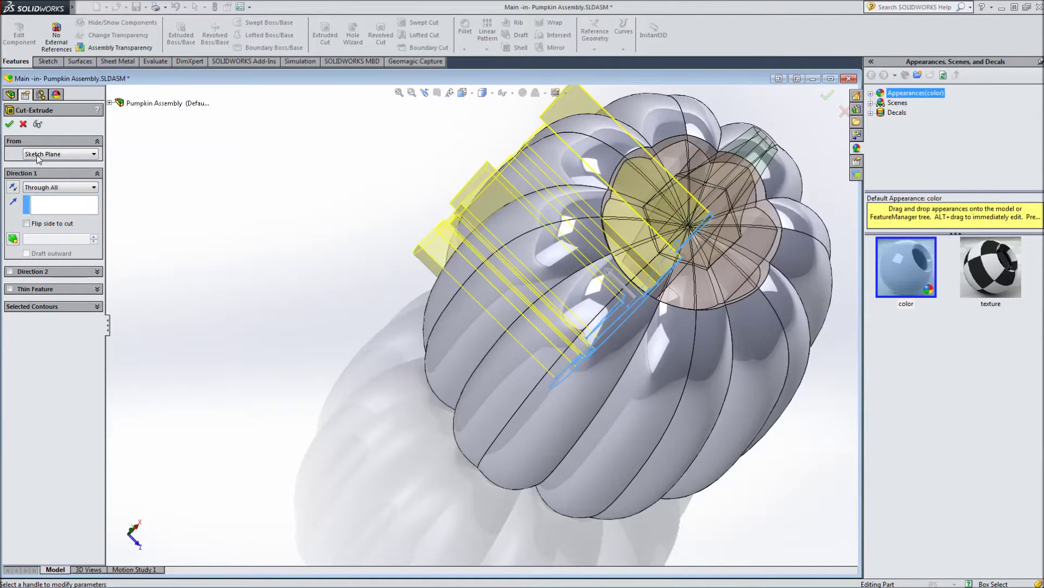
pyautogui.click(10, 125)
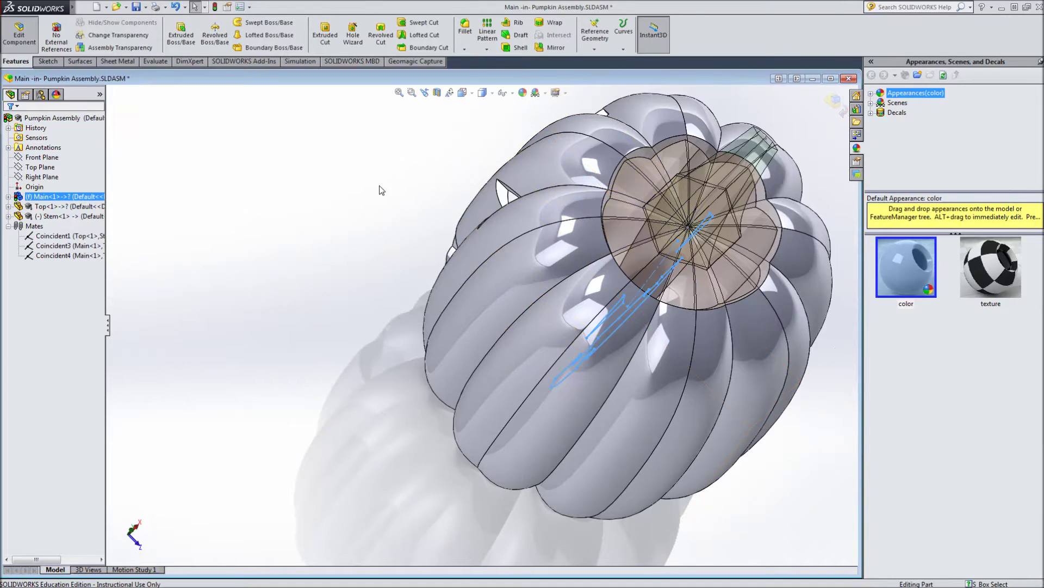